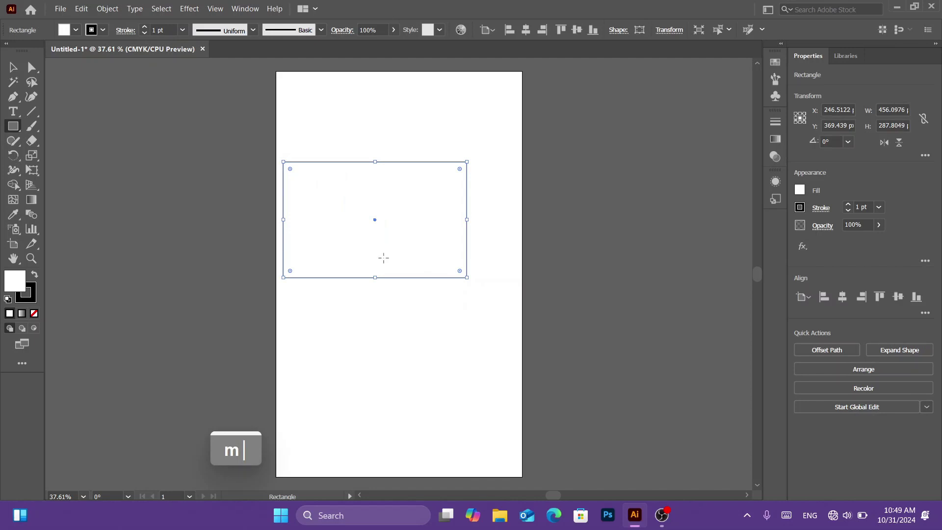
# Resize the rectangle to about 624 by 208 px and move it across the upper part of the artboard's right edge.
pyautogui.press('v')
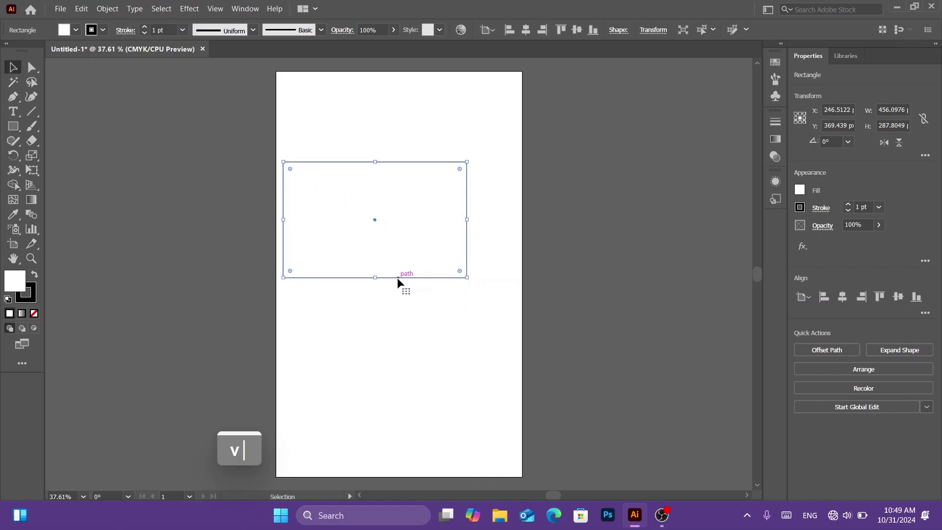
pyautogui.moveTo(397, 278); pyautogui.dragTo(434, 259)
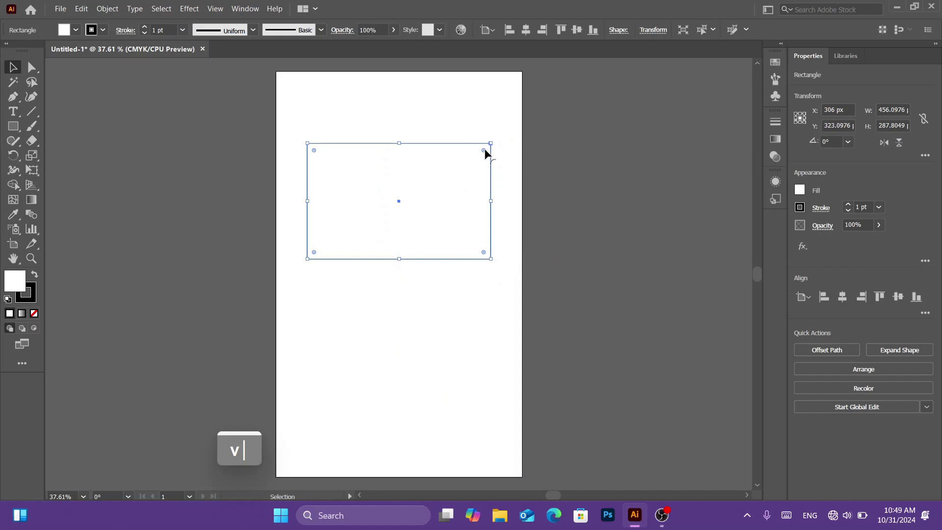
pyautogui.moveTo(484, 153)
pyautogui.mouseDown()
pyautogui.moveTo(455, 185)
pyautogui.moveTo(496, 152)
pyautogui.moveTo(488, 157)
pyautogui.mouseUp()
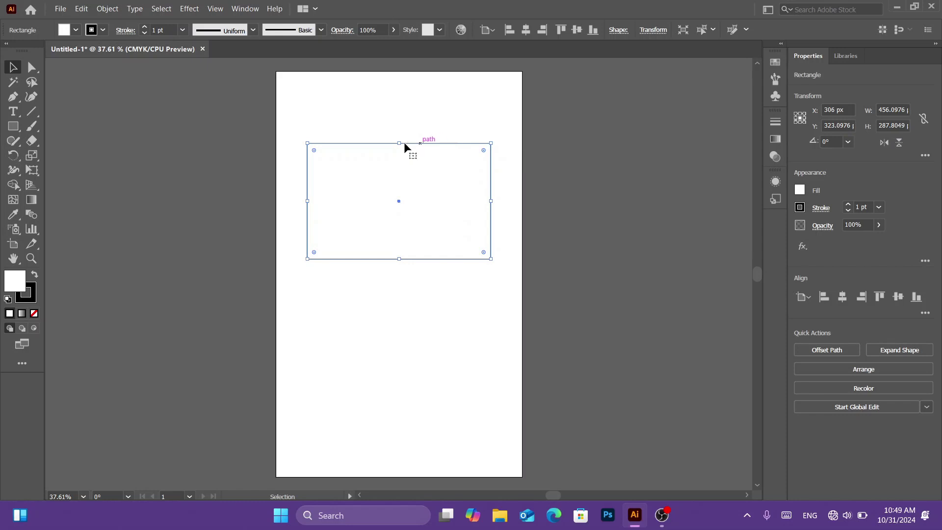
pyautogui.moveTo(398, 143); pyautogui.dragTo(397, 206)
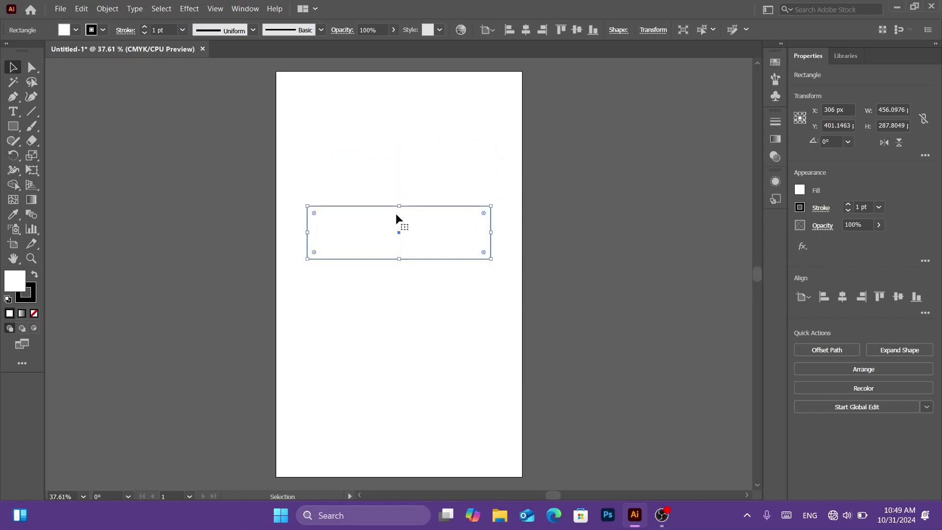
pyautogui.moveTo(306, 231); pyautogui.dragTo(241, 262)
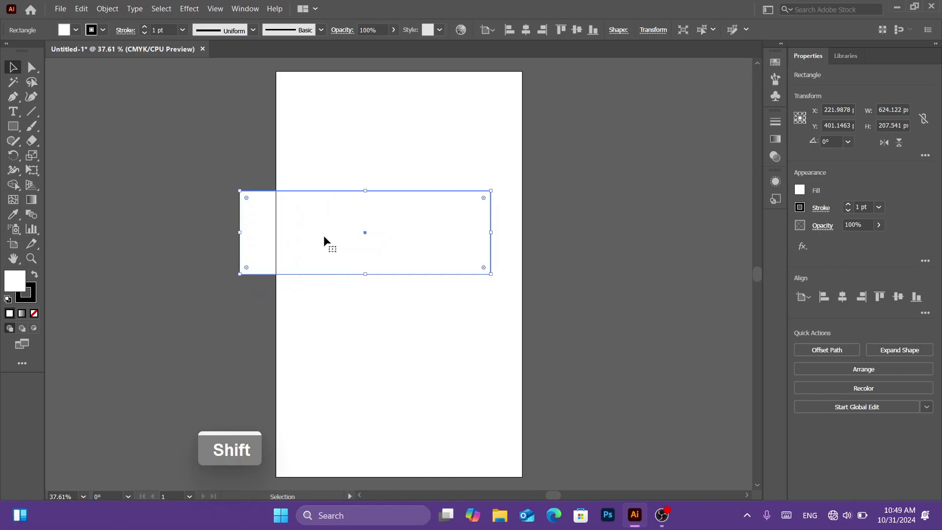
pyautogui.moveTo(375, 248); pyautogui.dragTo(519, 173)
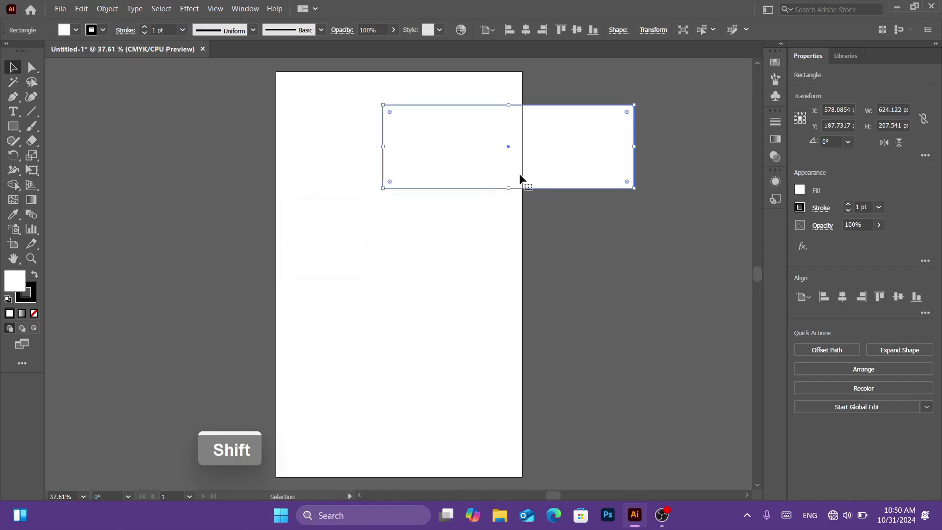
# Duplicate the rectangle straight down twice to build a column of three rectangles.
pyautogui.keyDown('alt'); pyautogui.click(523, 180); pyautogui.keyUp('alt')
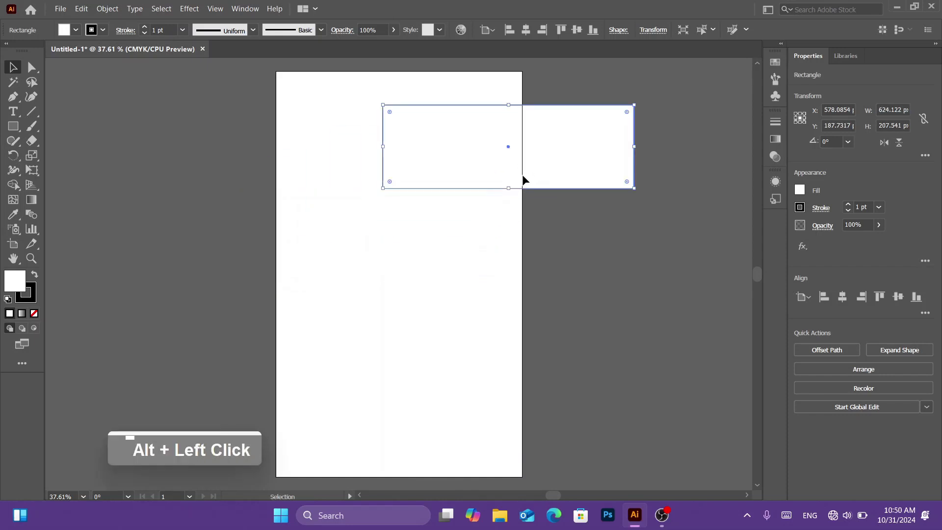
pyautogui.moveTo(523, 180); pyautogui.dragTo(508, 293)
pyautogui.click(473, 371)
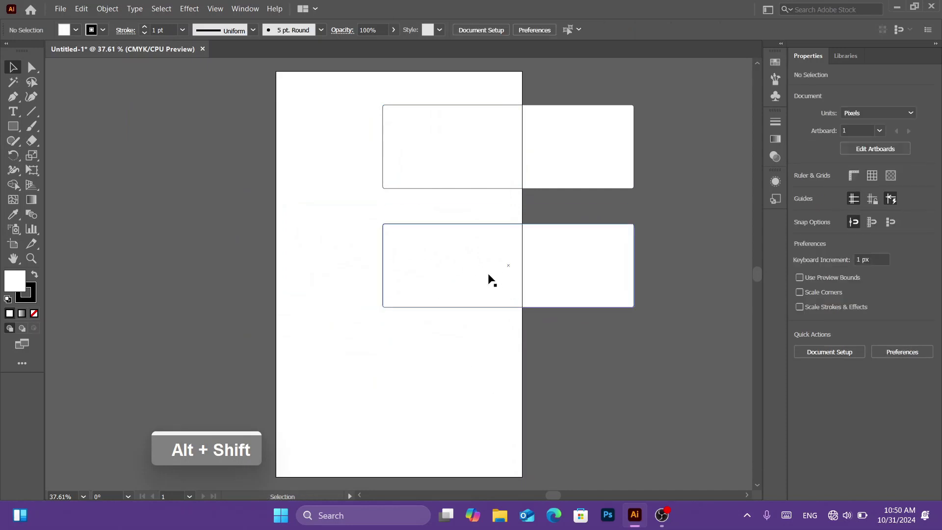
pyautogui.hotkey('ctrl', 'd')
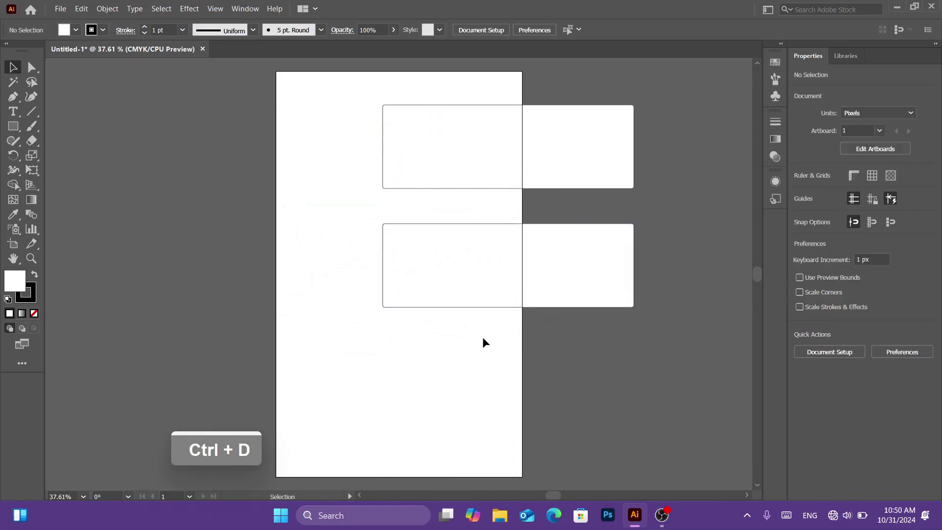
pyautogui.doubleClick(500, 307)
pyautogui.moveTo(499, 300); pyautogui.dragTo(495, 385)
# Repeat the last duplication two more times to extend the column below the artboard.
pyautogui.hotkey('ctrl', 'd')
pyautogui.hotkey('ctrl', 'd')
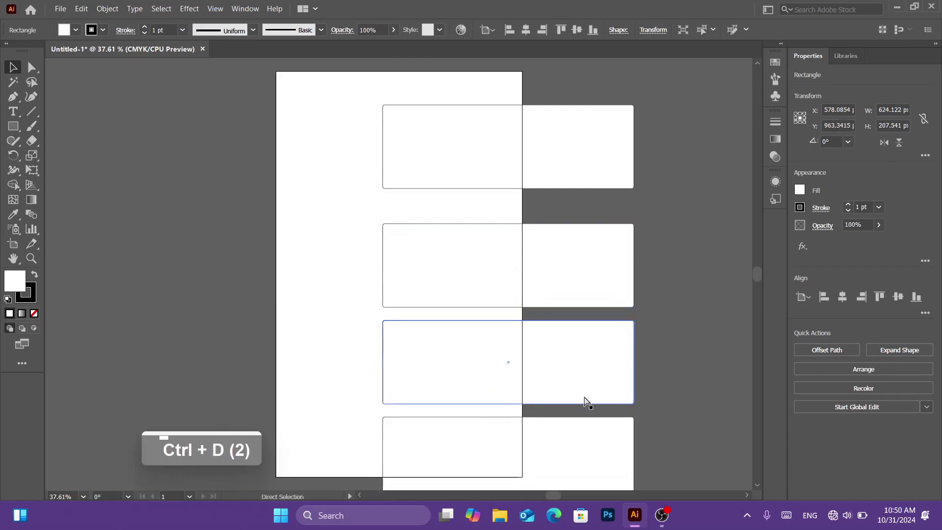
pyautogui.scroll(-6, 581, 368)
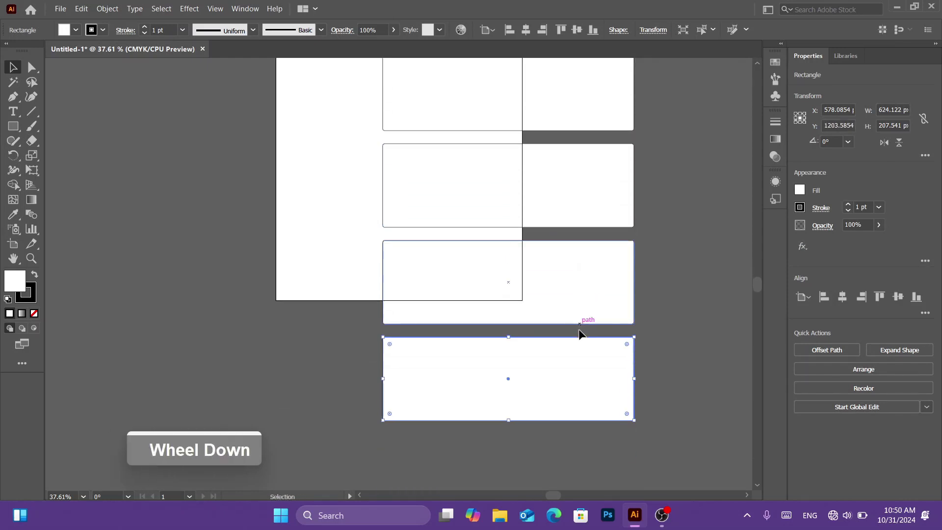
# Undo the extra duplicates so that only three stacked rectangles are kept.
pyautogui.hotkey('ctrl', 'z')
pyautogui.hotkey('ctrl', 'z')
pyautogui.hotkey('ctrl', 'z')
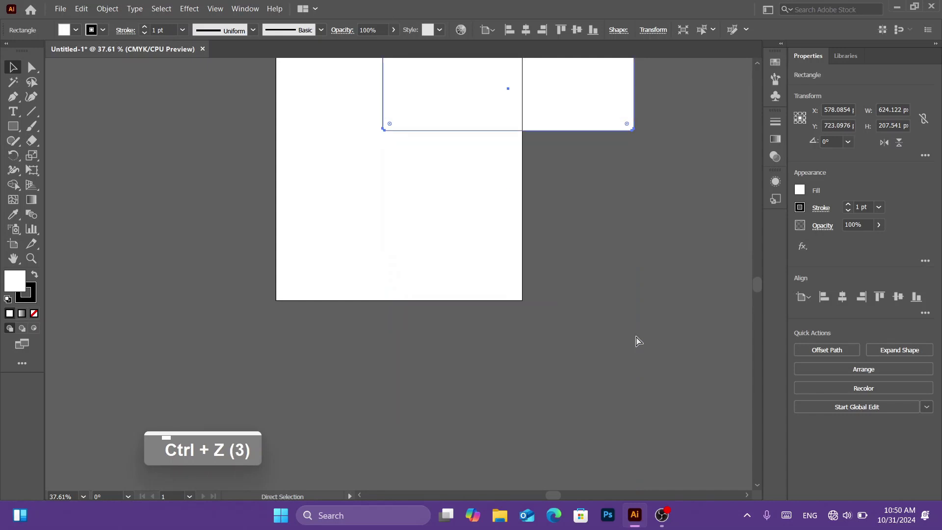
pyautogui.scroll(4, 638, 340)
pyautogui.hotkey('ctrl', 'z')
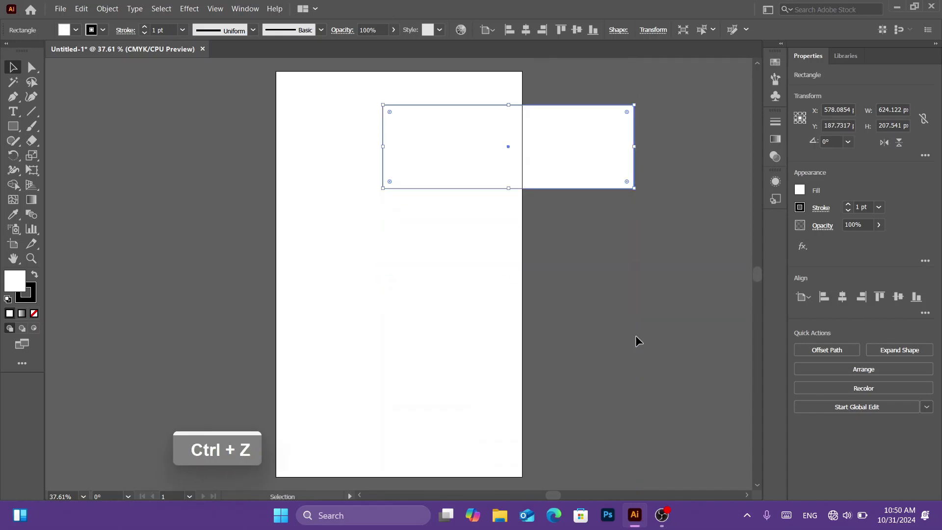
pyautogui.hotkey('ctrl', 'shift', 'z')
pyautogui.hotkey('ctrl', 'shift', 'z')
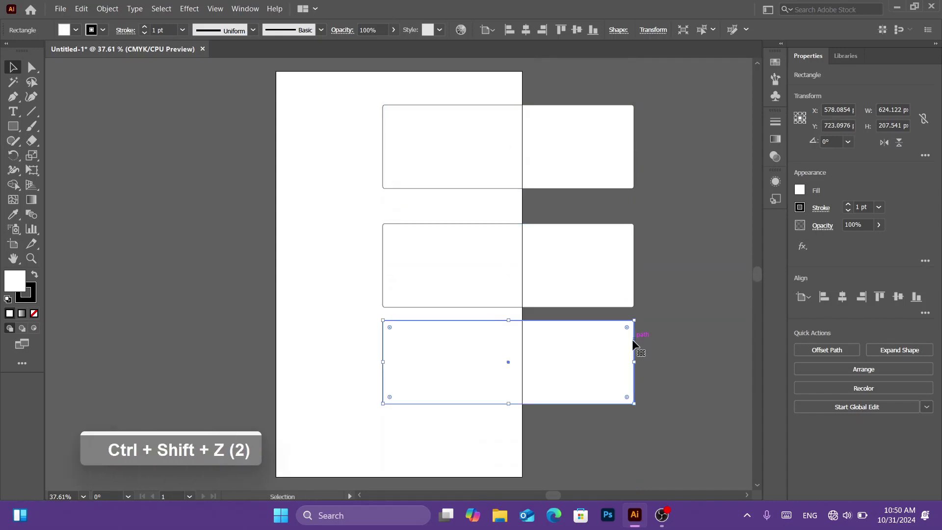
pyautogui.click(669, 402)
pyautogui.moveTo(670, 403); pyautogui.dragTo(319, 14)
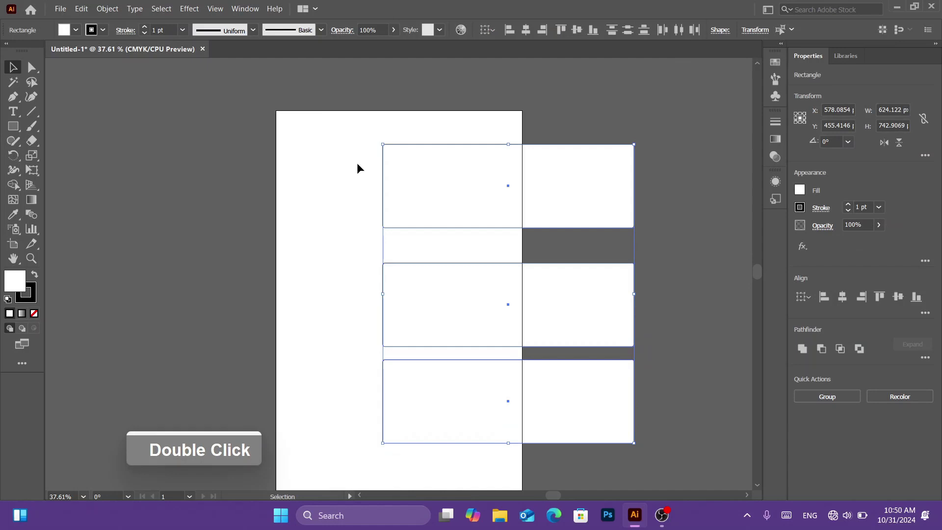
pyautogui.click(219, 83)
# Adjust the top rectangle's corner rounding as a whole, on the upper-left corner and on the upper pair, ending at 0 px.
pyautogui.click(30, 69)
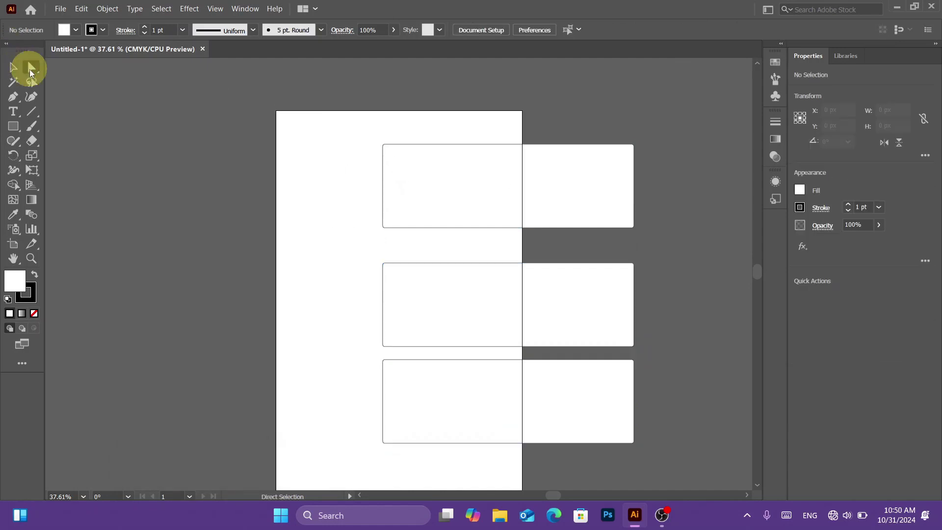
pyautogui.click(392, 176)
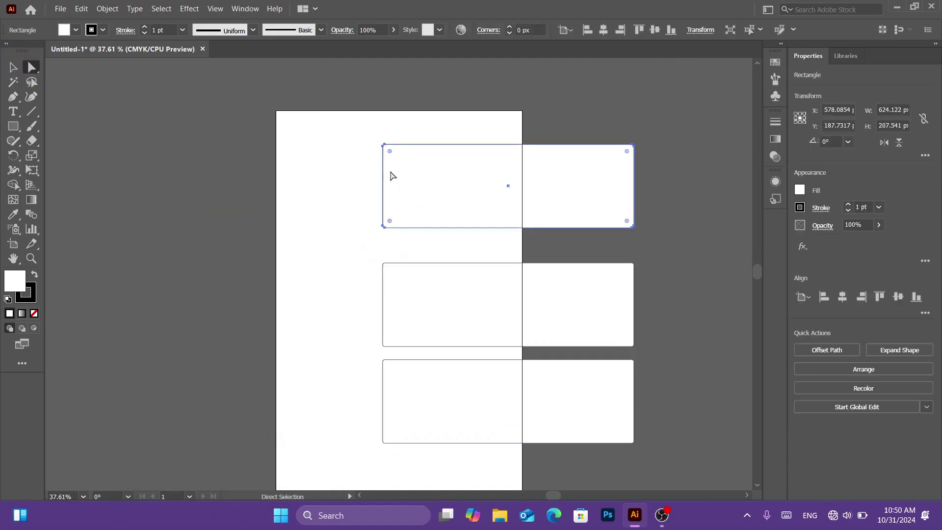
pyautogui.moveTo(389, 151); pyautogui.dragTo(373, 140)
pyautogui.click(382, 144)
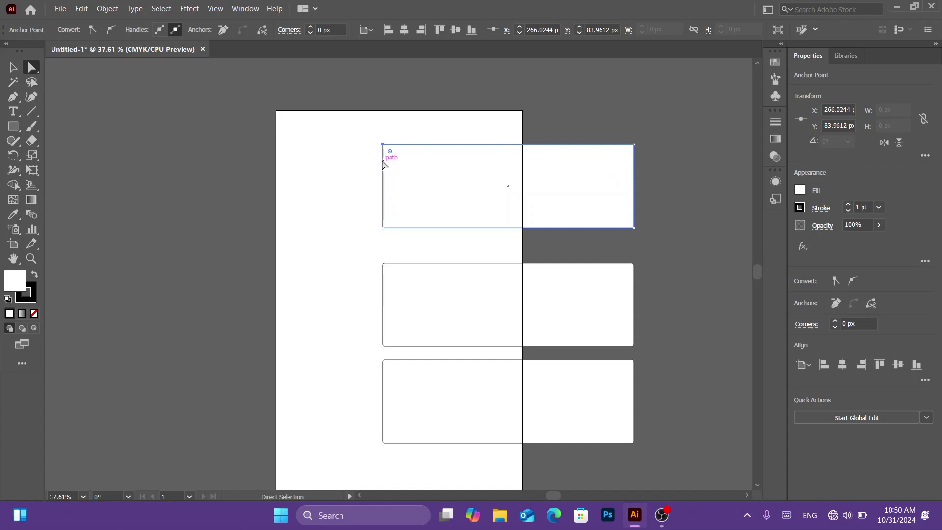
pyautogui.moveTo(389, 152); pyautogui.dragTo(336, 130)
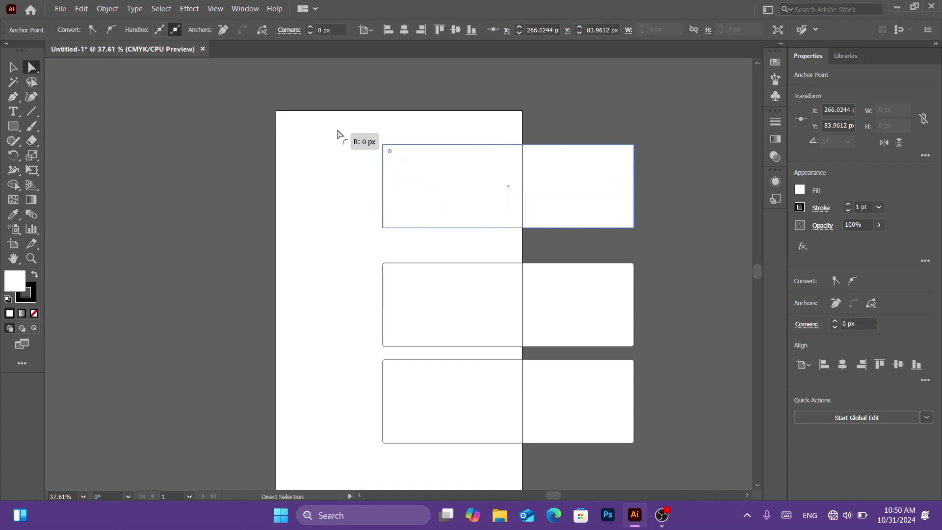
pyautogui.moveTo(333, 98); pyautogui.dragTo(685, 181)
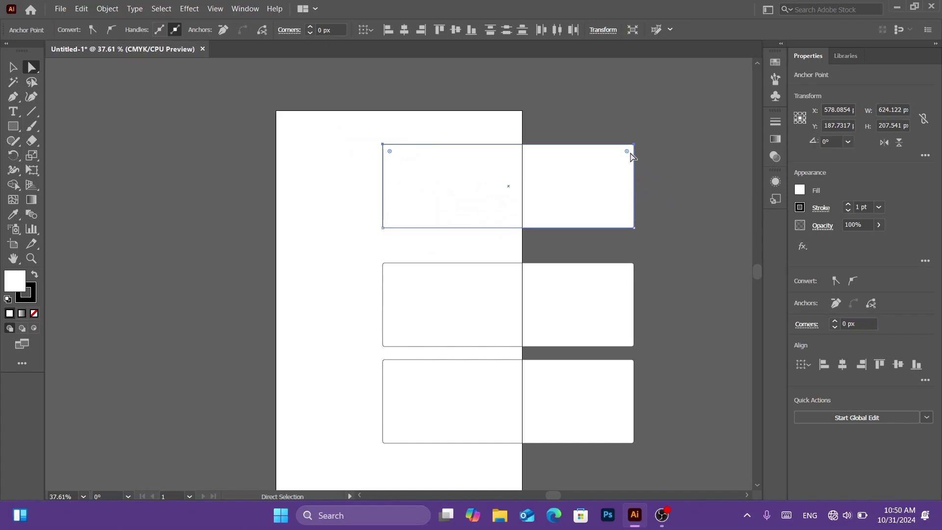
pyautogui.moveTo(628, 153); pyautogui.dragTo(646, 144)
# Round every corner of the top rectangle except the lower-left one to the maximum radius of about 103.77 px.
pyautogui.press('a')
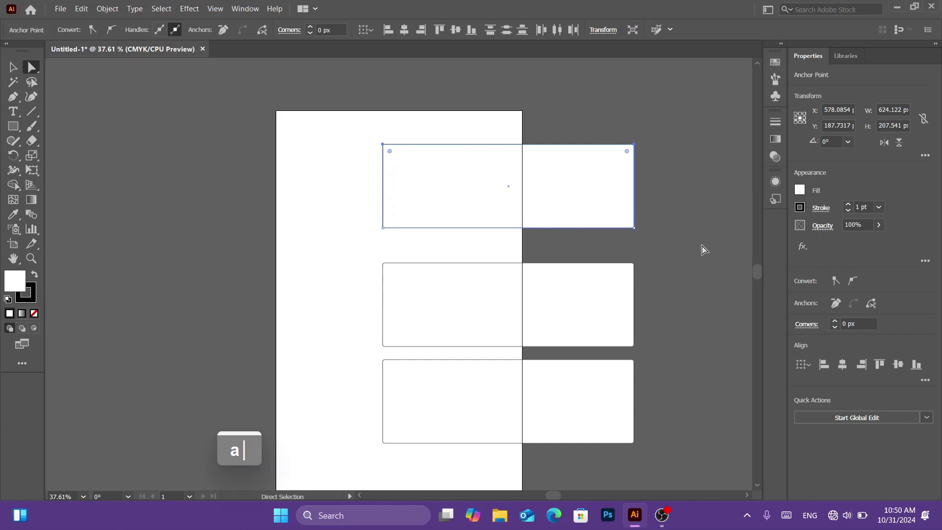
pyautogui.moveTo(702, 244); pyautogui.dragTo(600, 121)
pyautogui.keyDown('shift'); pyautogui.moveTo(406, 129); pyautogui.dragTo(340, 176); pyautogui.keyUp('shift')
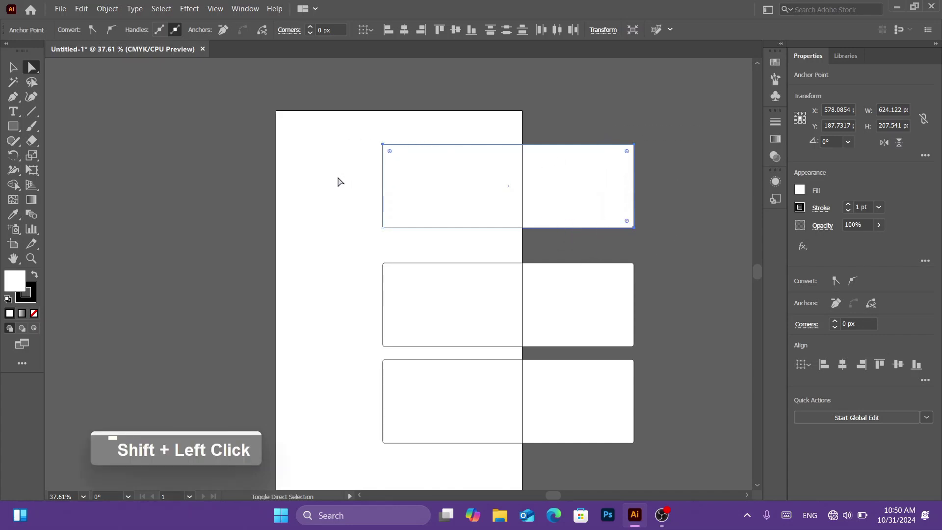
pyautogui.moveTo(390, 151); pyautogui.dragTo(425, 209)
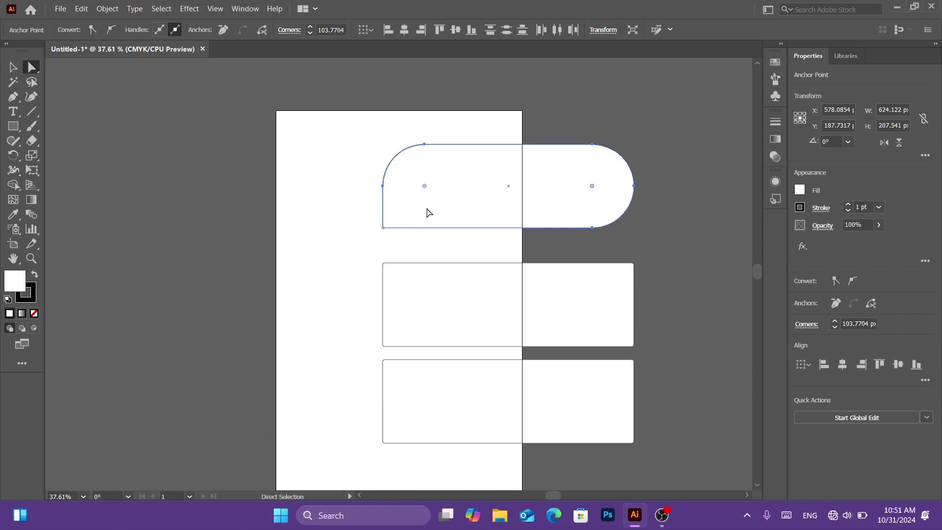
# Move the rounded shape and the two rectangles into a closely spaced stack centred horizontally on the artboard.
pyautogui.press('v')
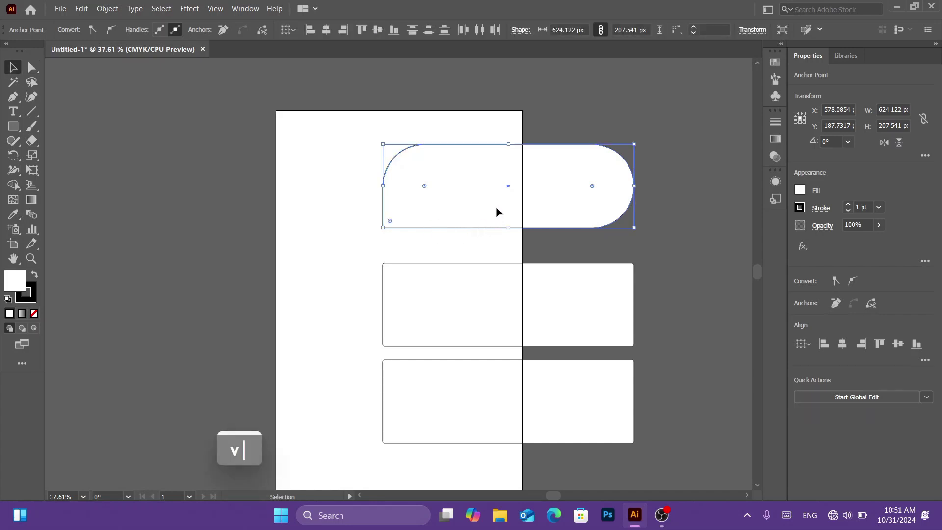
pyautogui.moveTo(495, 212); pyautogui.dragTo(395, 151)
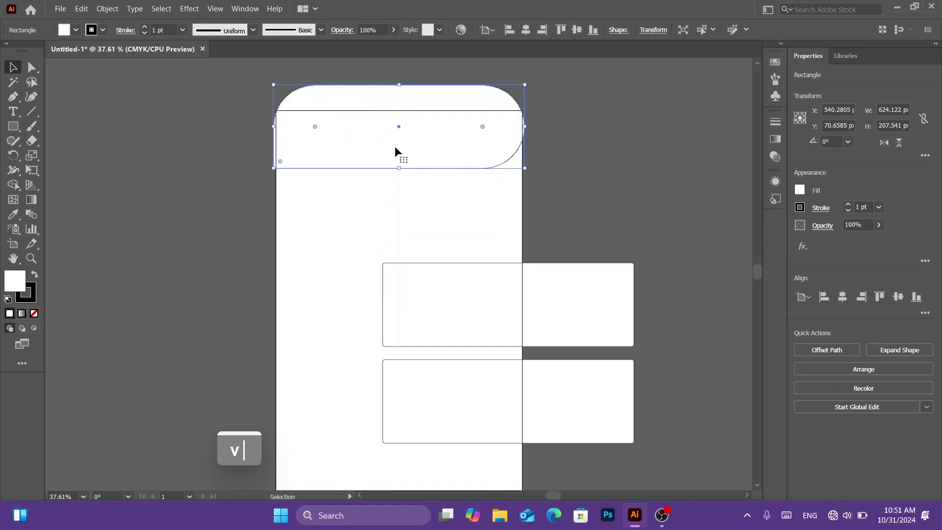
pyautogui.moveTo(551, 317); pyautogui.dragTo(442, 227)
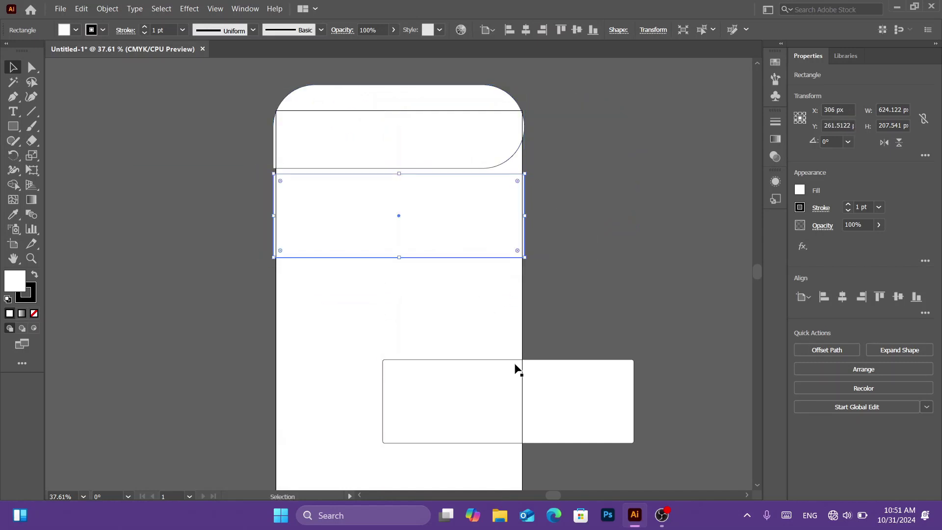
pyautogui.moveTo(526, 400); pyautogui.dragTo(416, 302)
pyautogui.click(593, 396)
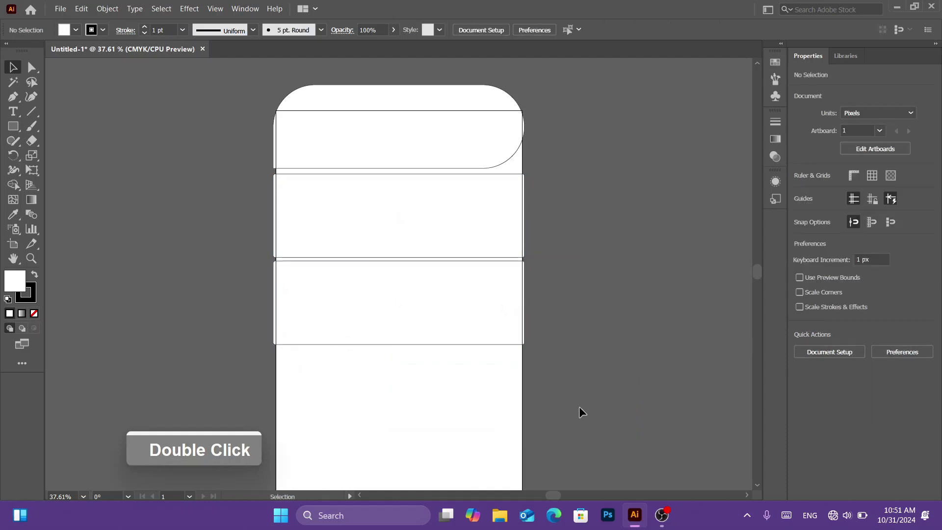
# Try selecting all three stacked shapes together and the top and bottom ones individually, clearing the selection at the end.
pyautogui.moveTo(588, 416); pyautogui.dragTo(383, 83)
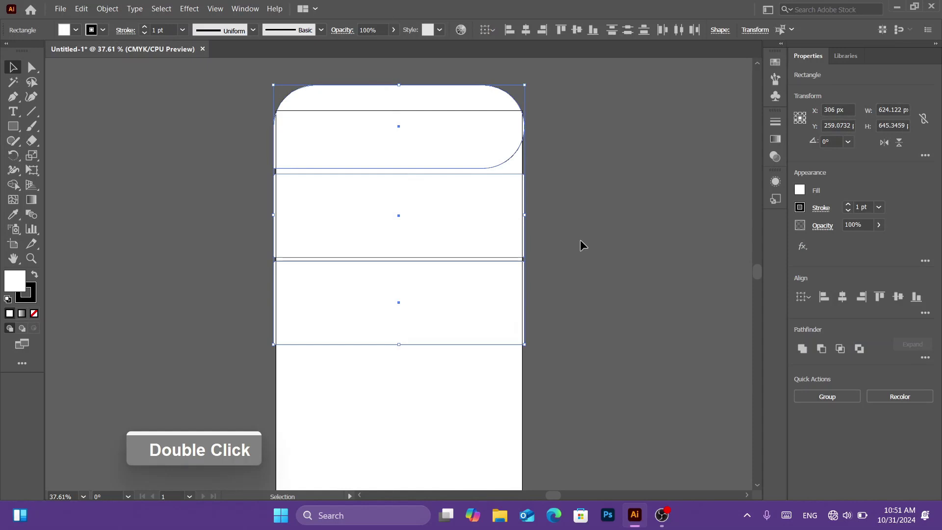
pyautogui.click(582, 342)
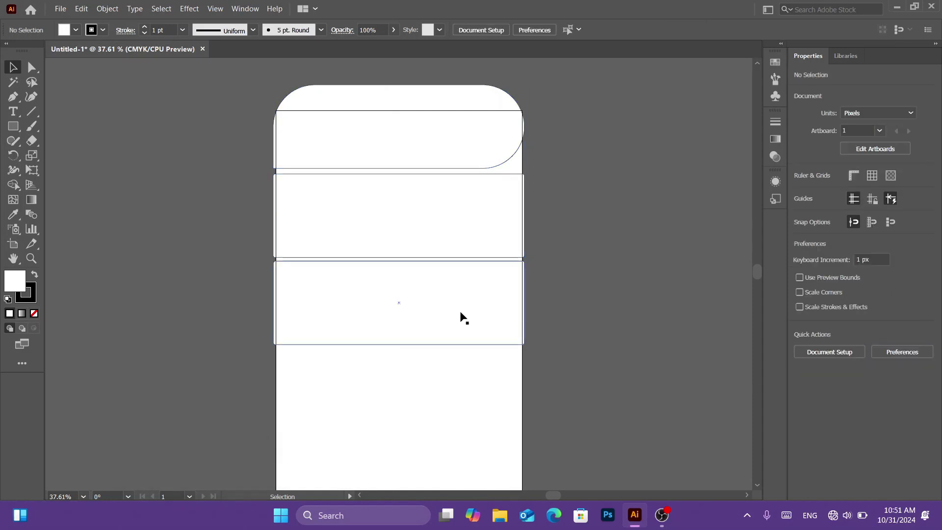
pyautogui.click(372, 152)
pyautogui.click(406, 322)
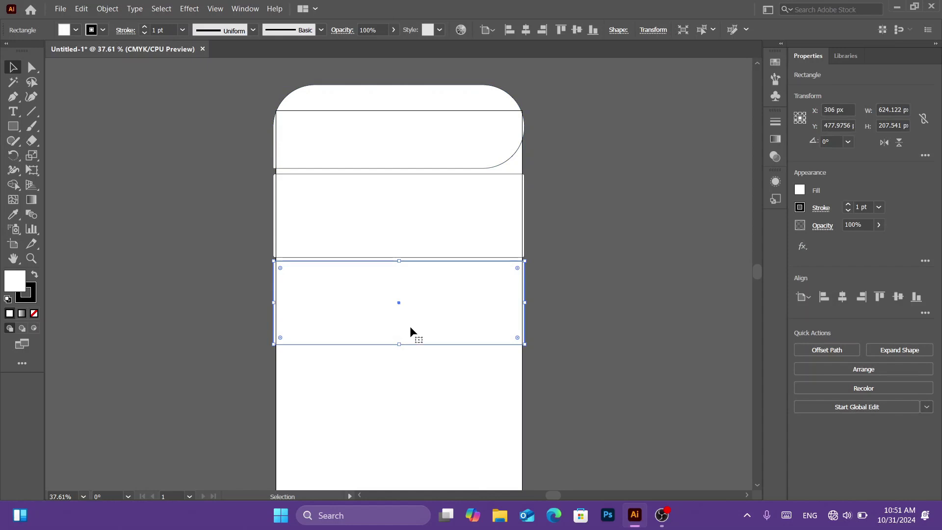
pyautogui.click(584, 379)
# Try moving the top and bottom shapes together past the artboard's left edge, and undo the move.
pyautogui.click(465, 305)
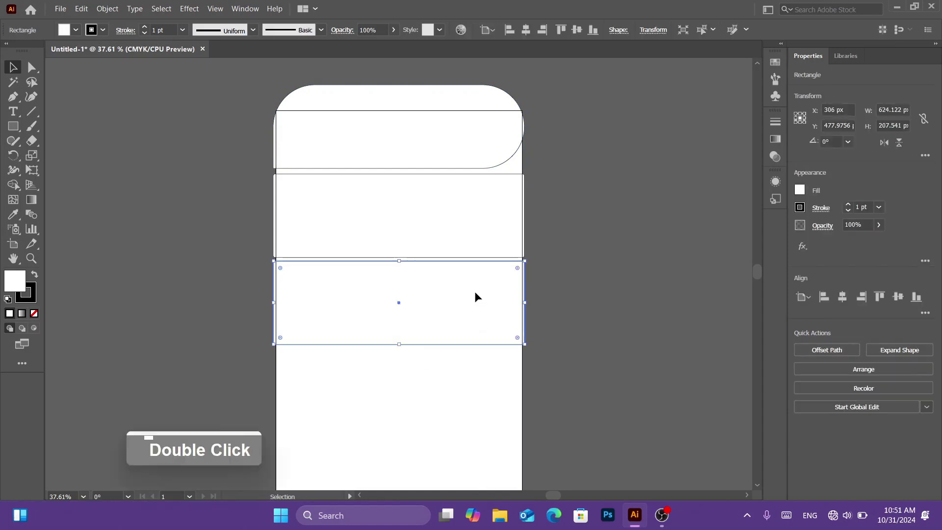
pyautogui.keyDown('shift'); pyautogui.click(441, 146); pyautogui.keyUp('shift')
pyautogui.moveTo(445, 143); pyautogui.dragTo(213, 172)
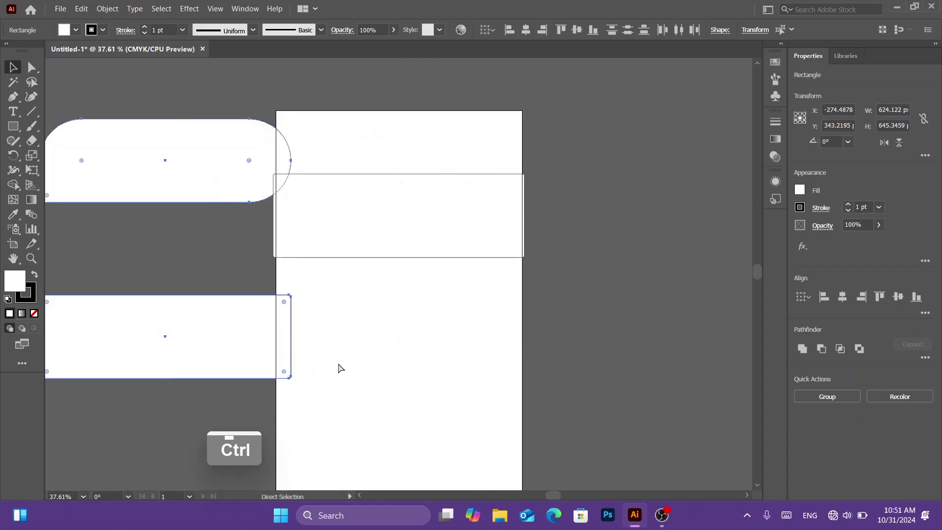
pyautogui.hotkey('ctrl', 'z')
pyautogui.click(613, 370)
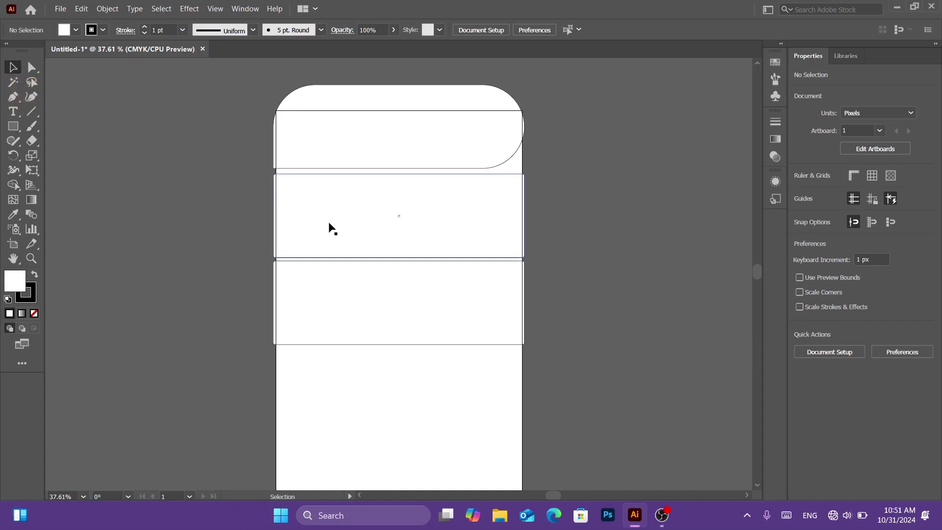
# Draw a closed, straight-sided four-point shape with the Pen tool across the artboard, extending past both of its sides.
pyautogui.press('p')
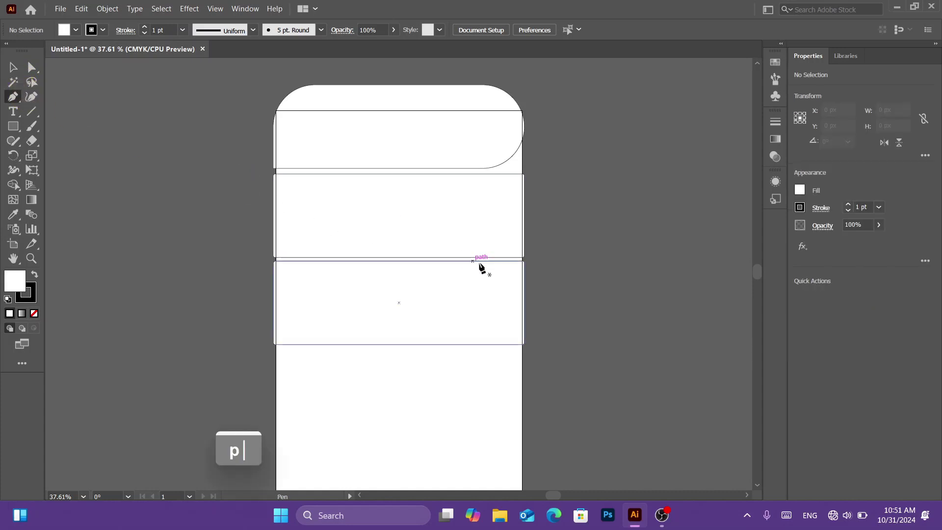
pyautogui.click(583, 245)
pyautogui.click(591, 365)
pyautogui.click(325, 409)
pyautogui.click(177, 250)
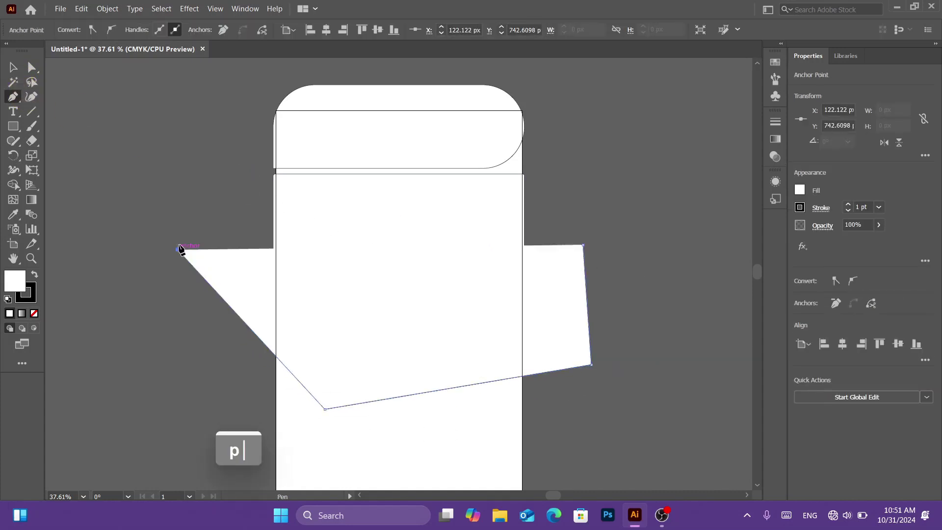
pyautogui.keyDown('shift'); pyautogui.click(584, 245); pyautogui.keyUp('shift')
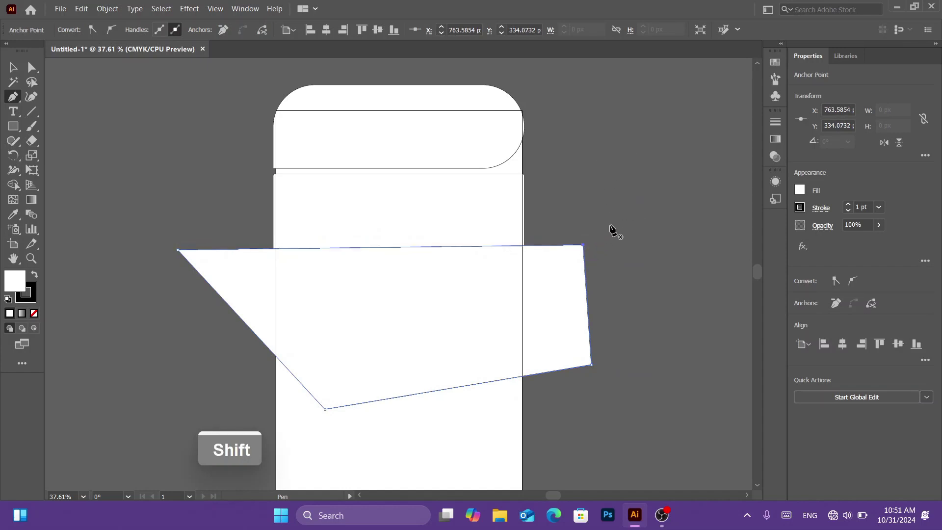
# Draw a closed, rounded four-point shape with curved Pen tool segments overlapping the artboard's right edge.
pyautogui.click(628, 198)
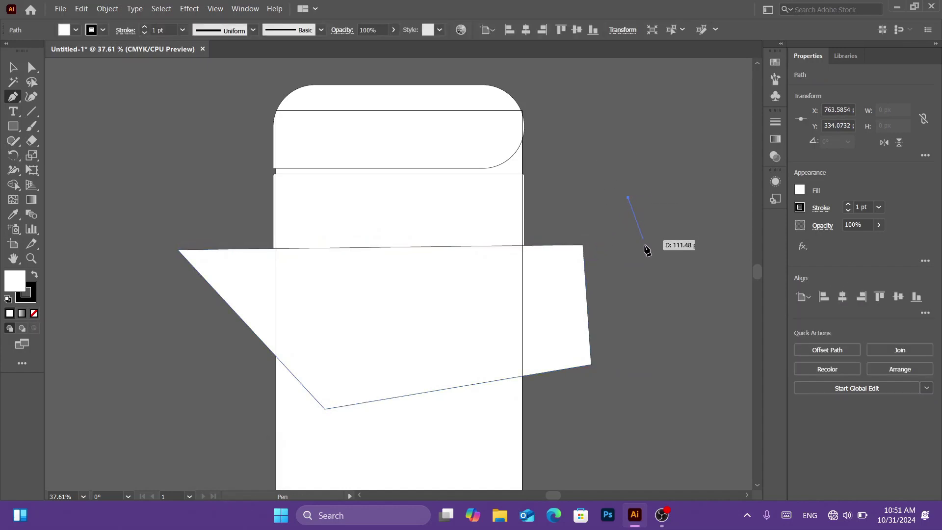
pyautogui.moveTo(670, 297); pyautogui.dragTo(660, 367)
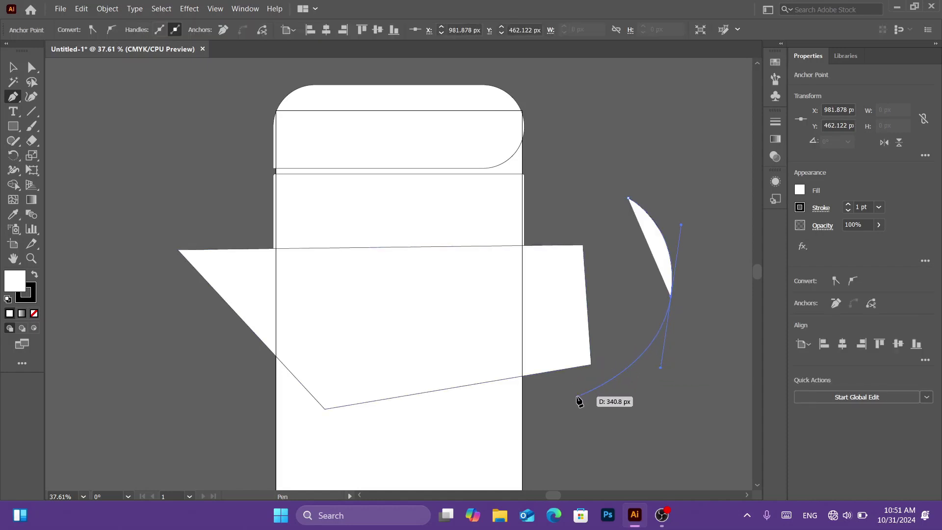
pyautogui.moveTo(553, 344); pyautogui.dragTo(533, 334)
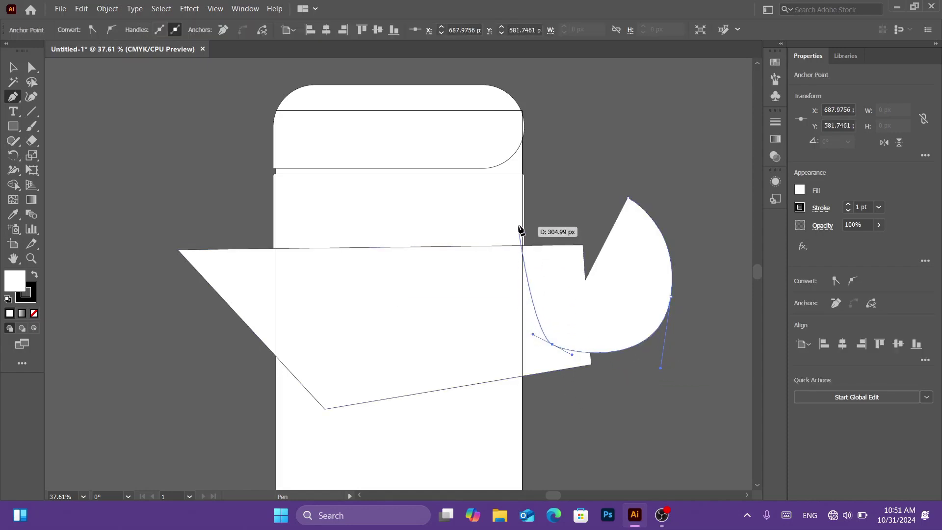
pyautogui.moveTo(522, 222); pyautogui.dragTo(543, 192)
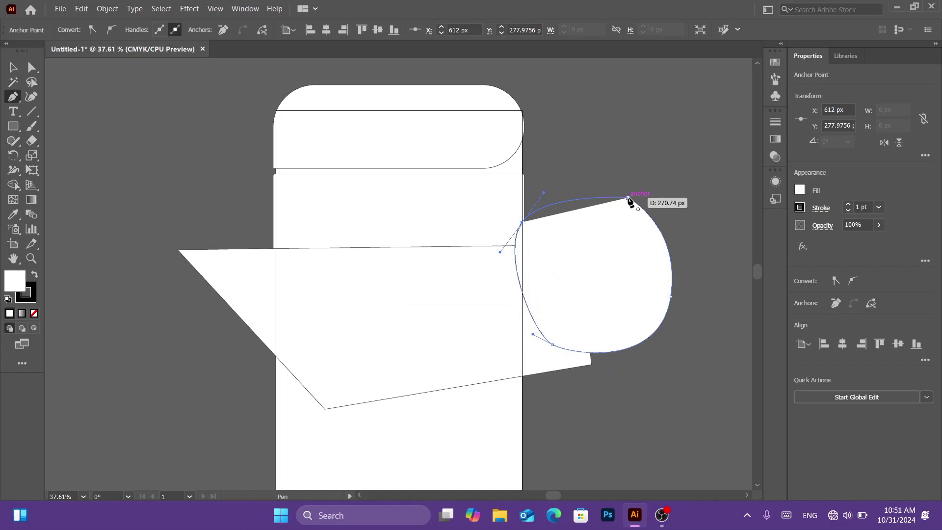
pyautogui.click(630, 200)
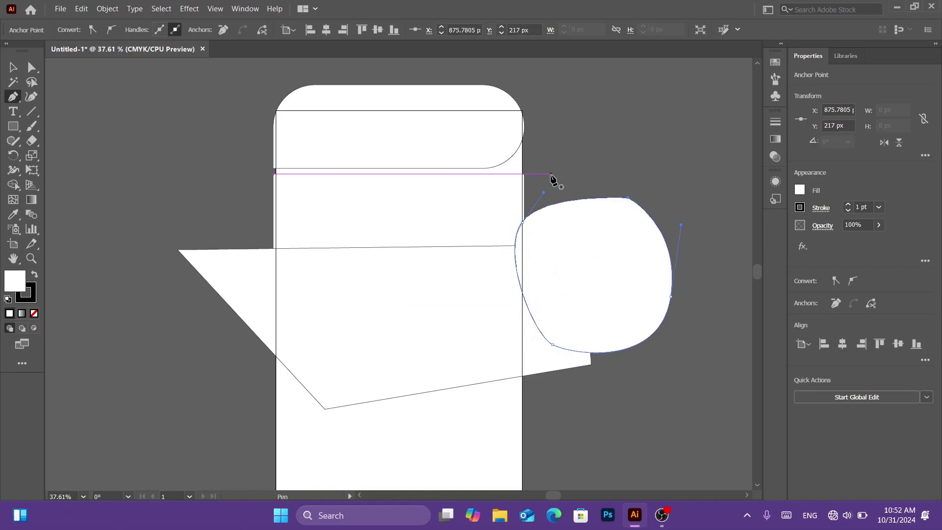
# Select all the shapes on and around the artboard and delete them.
pyautogui.press('v')
pyautogui.moveTo(635, 374); pyautogui.dragTo(296, 158)
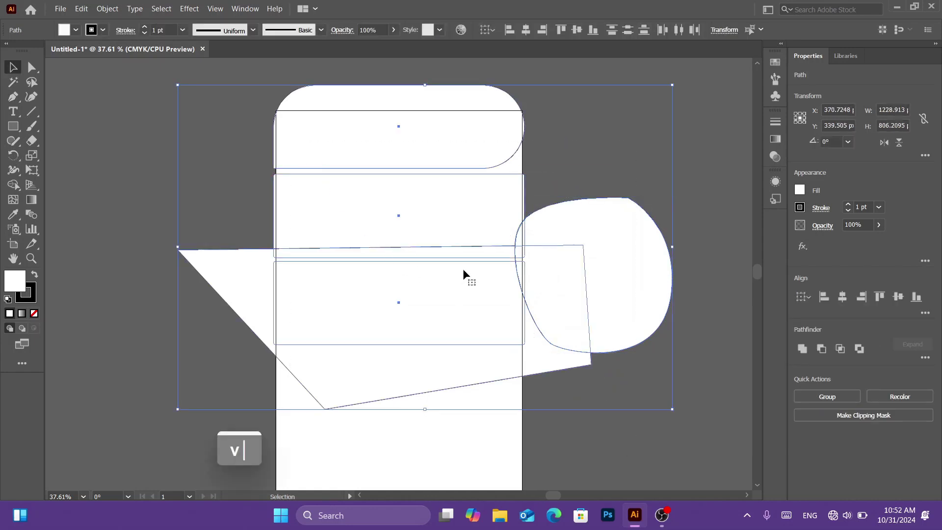
pyautogui.press('BackSpace')
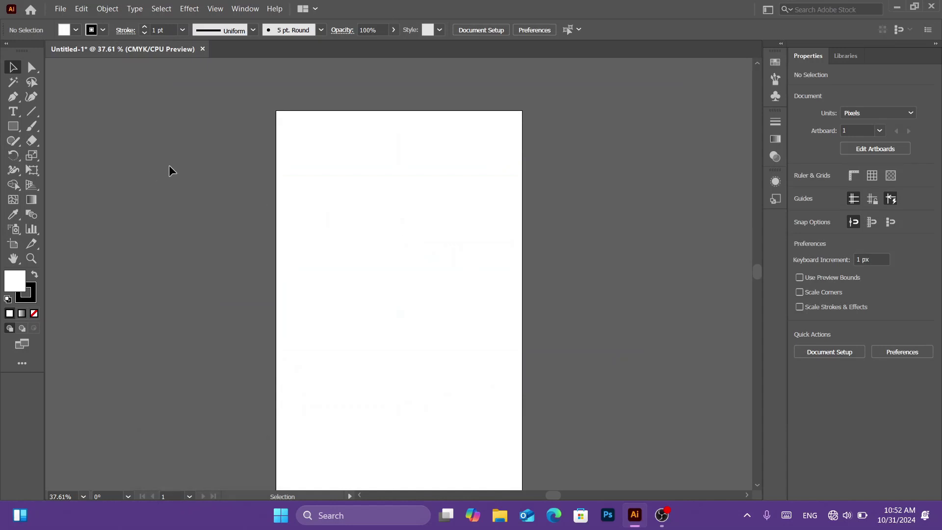
# Draw a closed, straight-sided four-point Pen shape about 718 by 448 px, extending past the artboard's right edge.
pyautogui.click(31, 98)
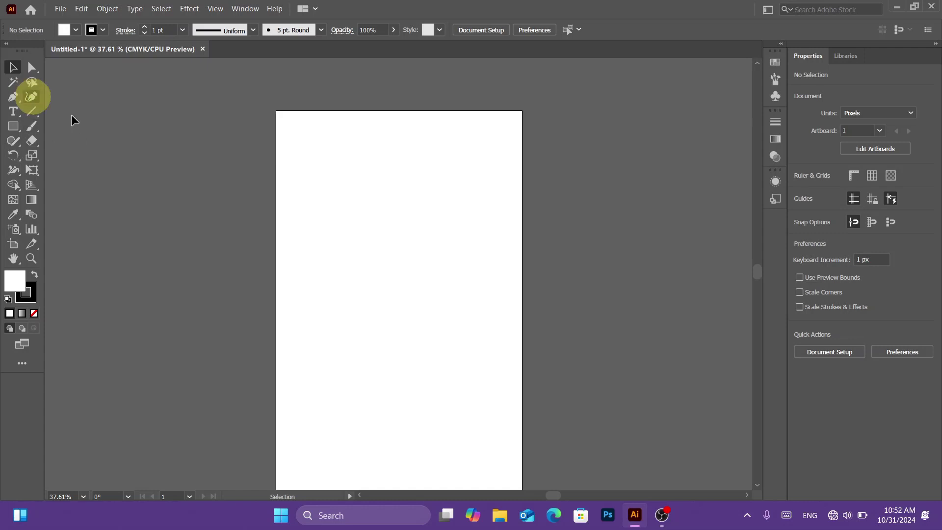
pyautogui.press('p')
pyautogui.click(318, 183)
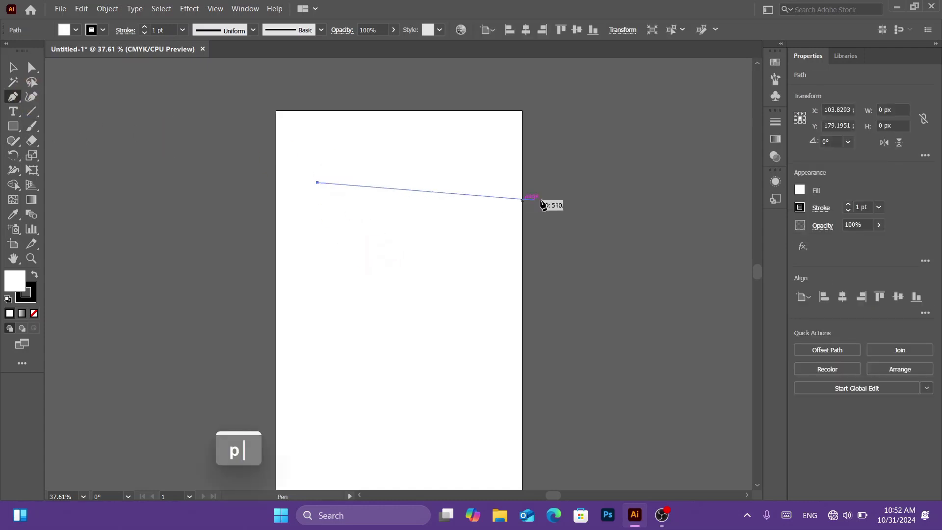
pyautogui.click(599, 200)
pyautogui.doubleClick(606, 334)
pyautogui.click(317, 363)
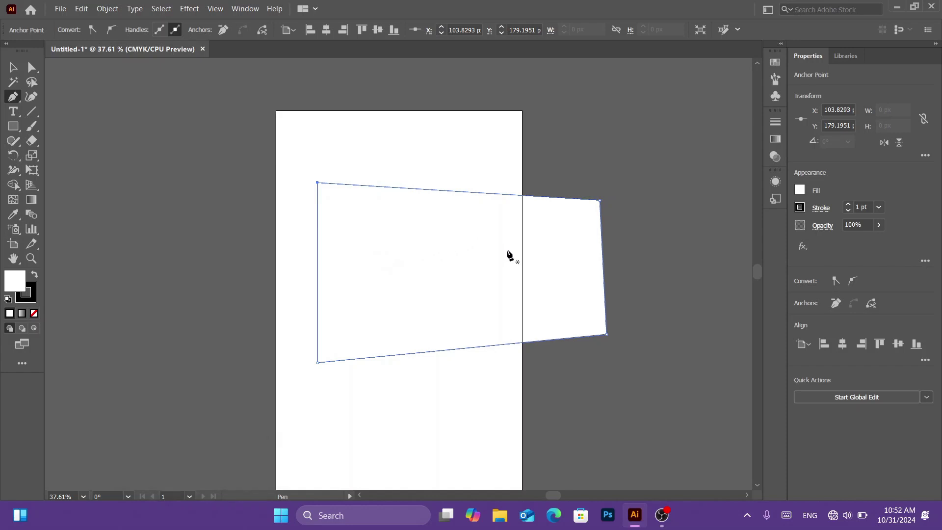
# Convert the shape's upper-right corner to a smooth point with the Curvature tool and move it inward, down and to the left.
pyautogui.hotkey('shift', '`')
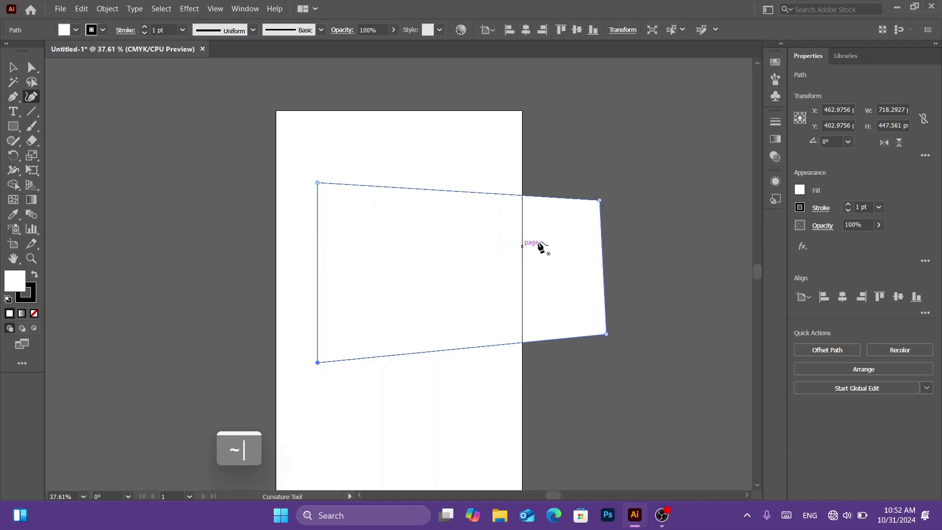
pyautogui.doubleClick(599, 200)
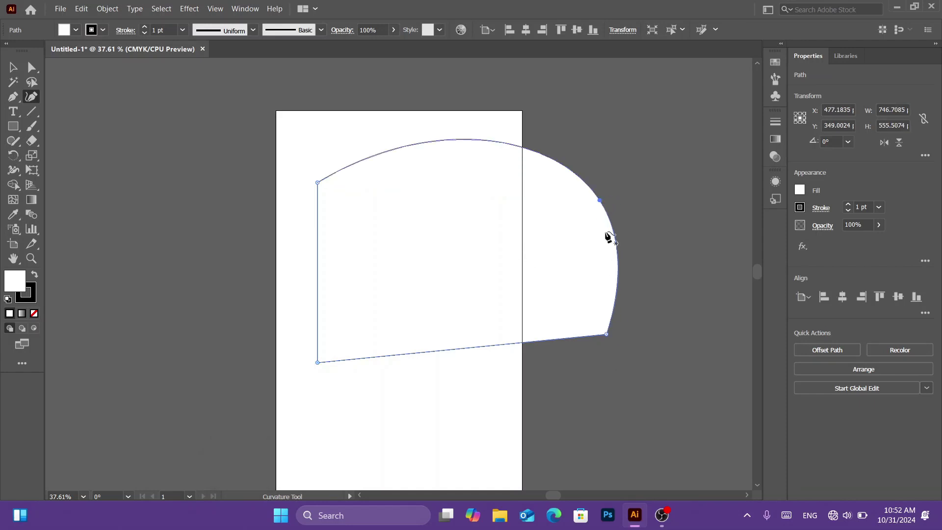
pyautogui.moveTo(600, 200); pyautogui.dragTo(567, 229)
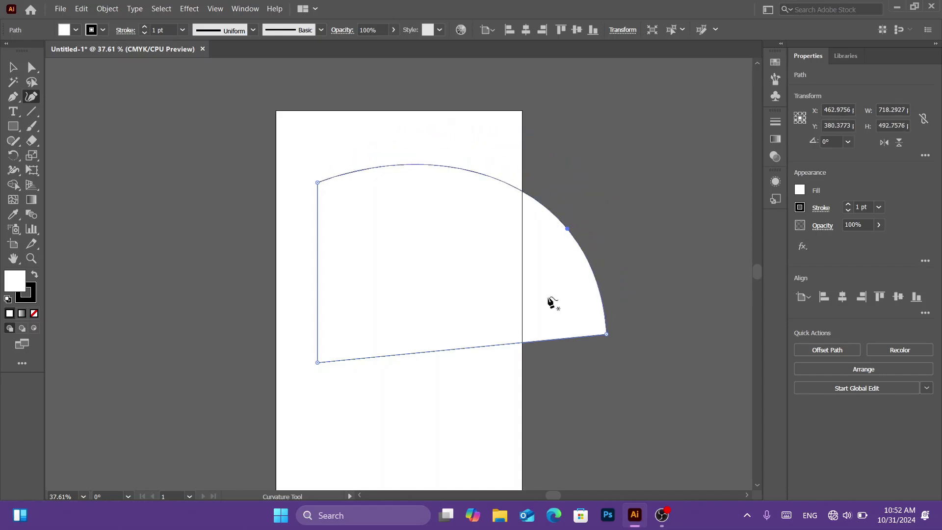
# Convert the shape's three remaining corners to smooth points and move the lower-right one down, making the shape about 795 by 702 px.
pyautogui.doubleClick(318, 363)
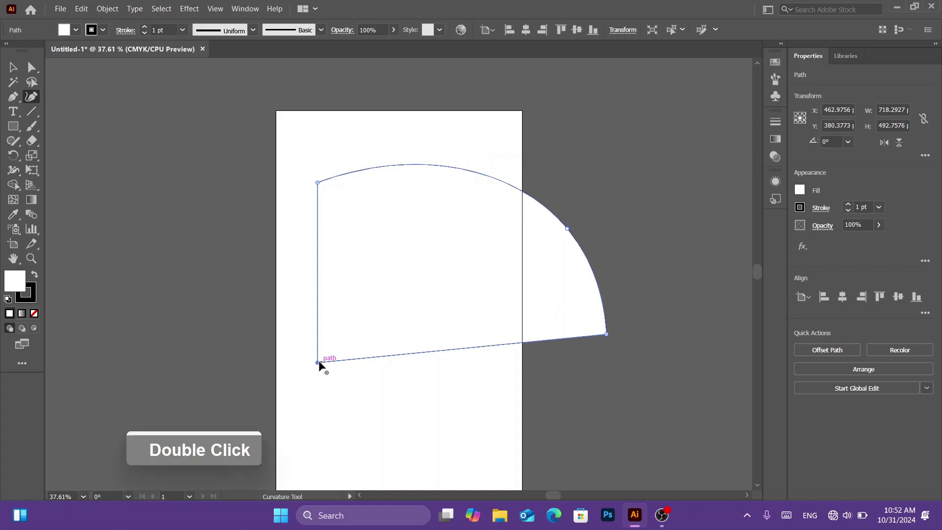
pyautogui.doubleClick(318, 183)
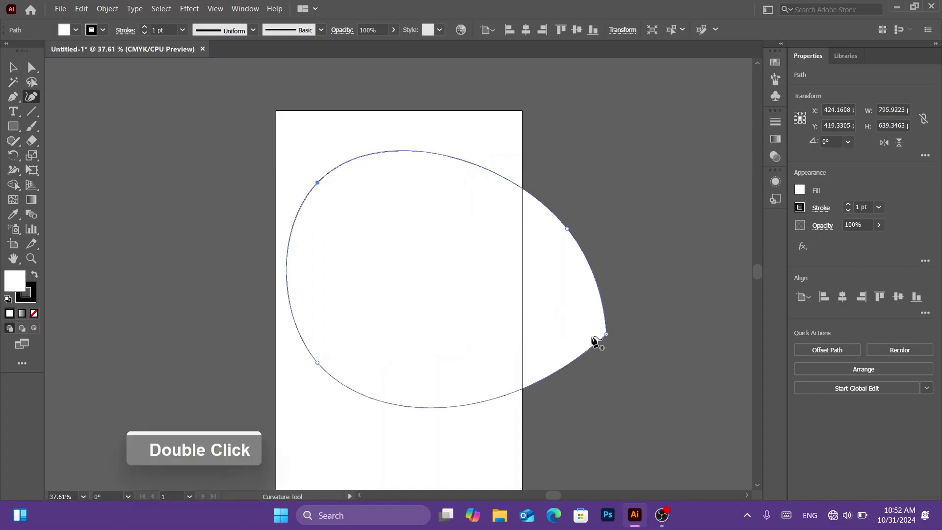
pyautogui.doubleClick(605, 333)
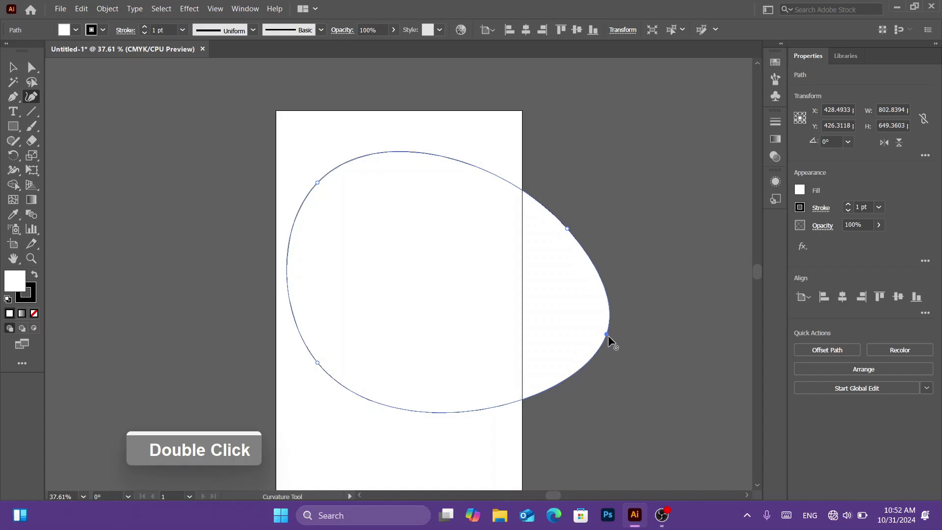
pyautogui.moveTo(606, 340); pyautogui.dragTo(595, 380)
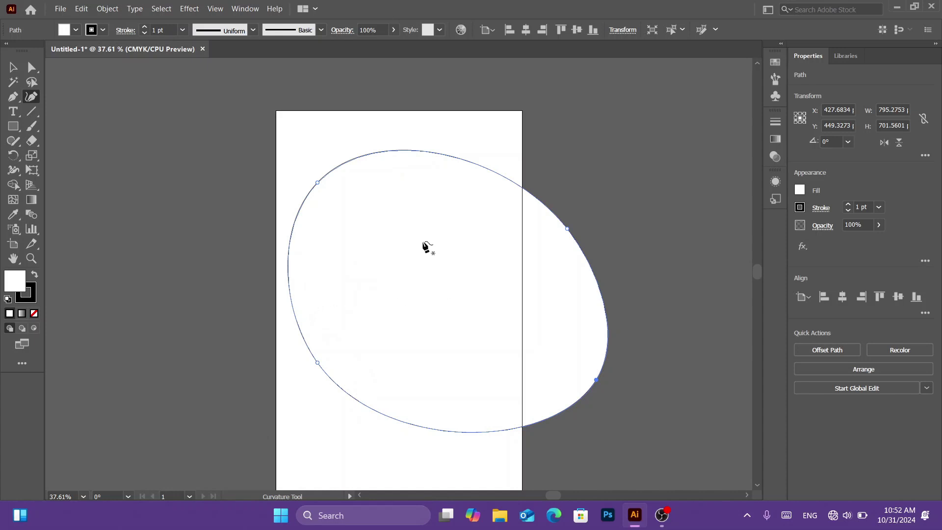
# Add an anchor point on the shape's top curve and delete its upper-left and lower-left anchor points.
pyautogui.press('=')
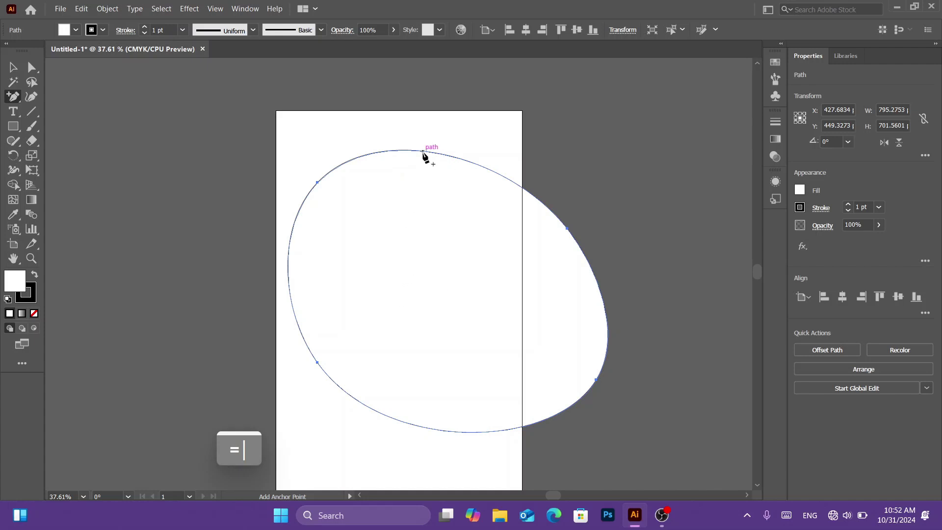
pyautogui.click(424, 151)
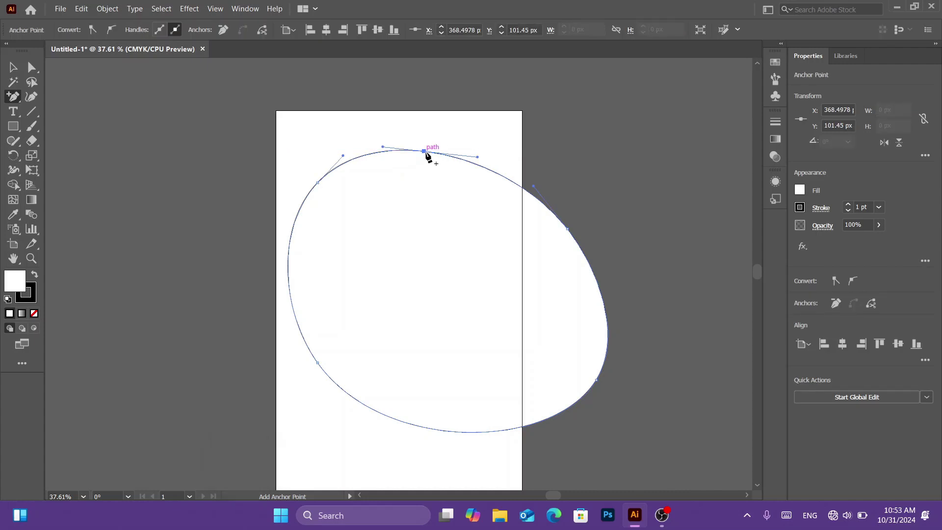
pyautogui.press('-')
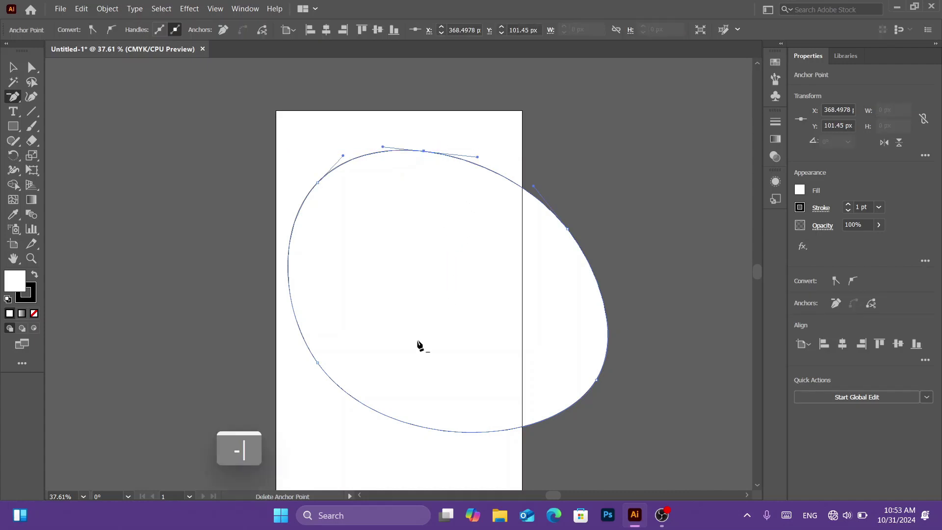
pyautogui.click(317, 184)
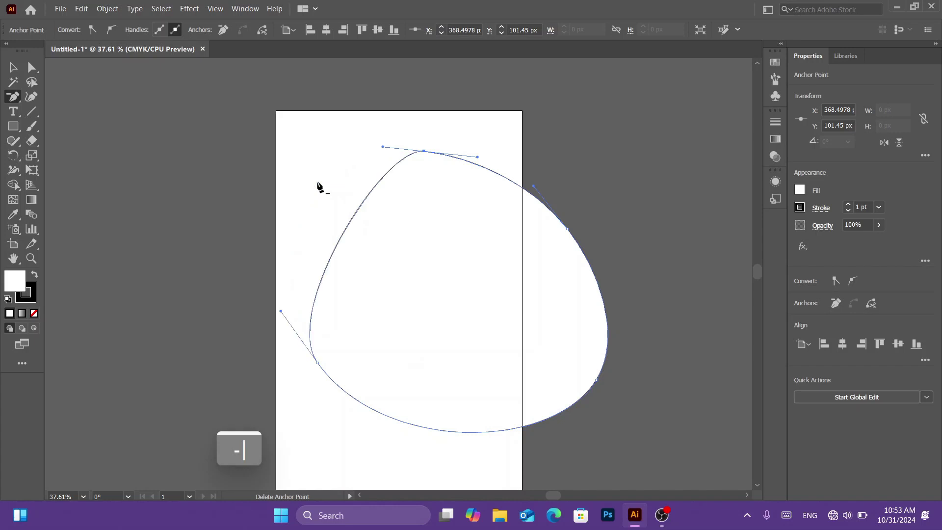
pyautogui.click(317, 364)
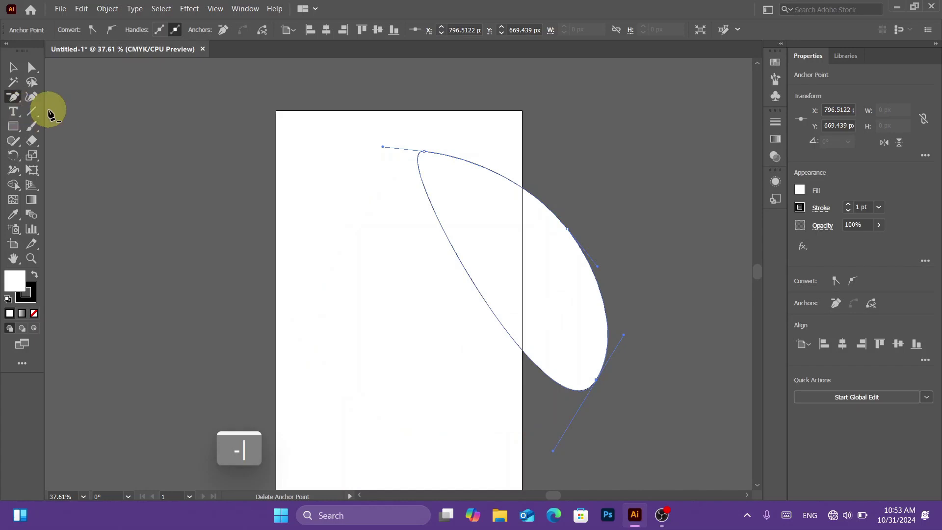
# Add the point text "HELLOva" on the canvas left of the artboard and finish editing it.
pyautogui.press('t')
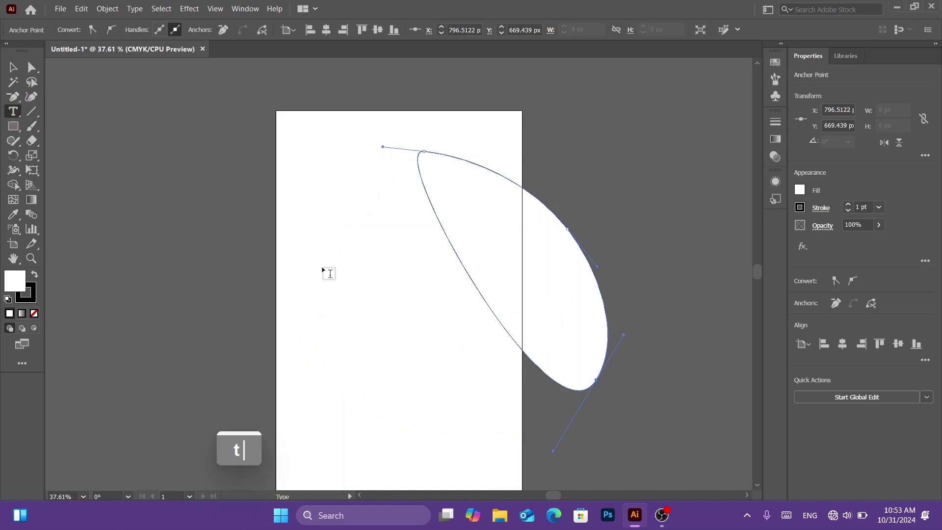
pyautogui.click(177, 175)
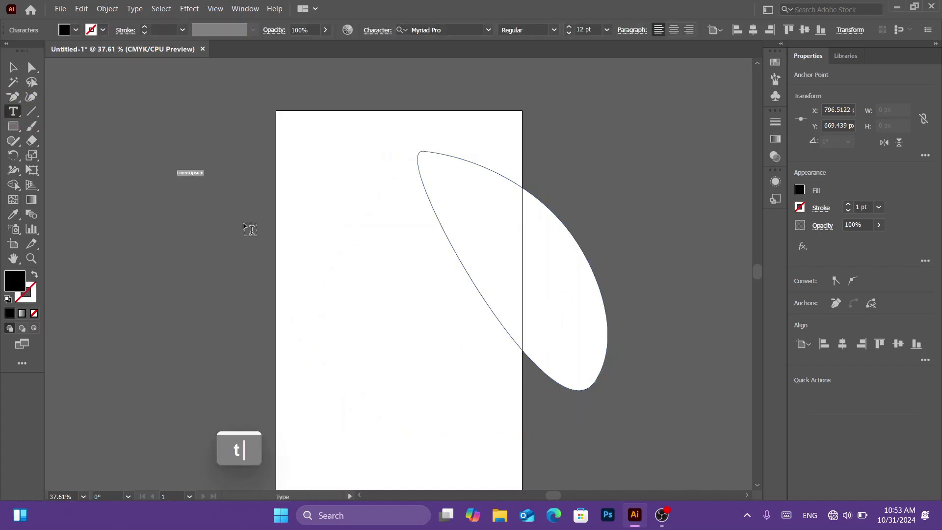
pyautogui.write('HELLO')
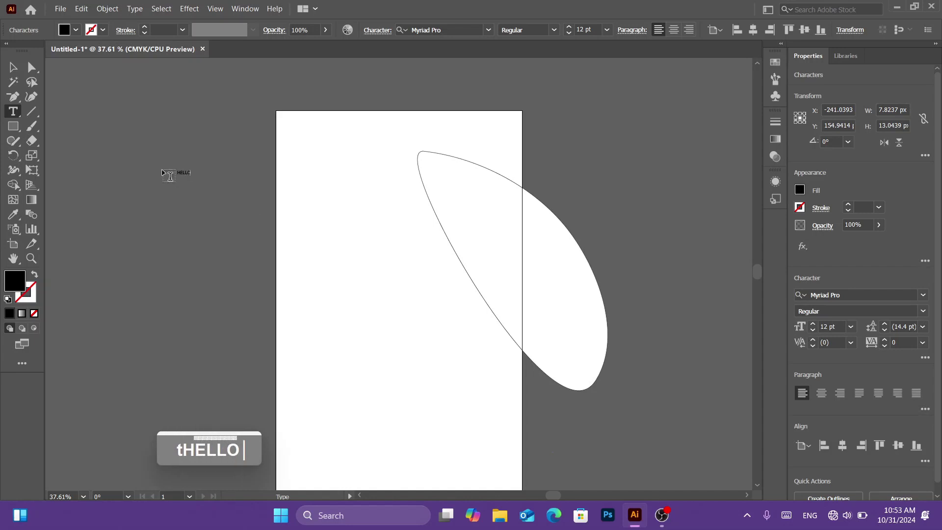
pyautogui.click(13, 68)
pyautogui.write('v')
pyautogui.keyDown('alt'); pyautogui.scroll(3, 162, 167); pyautogui.keyUp('alt')
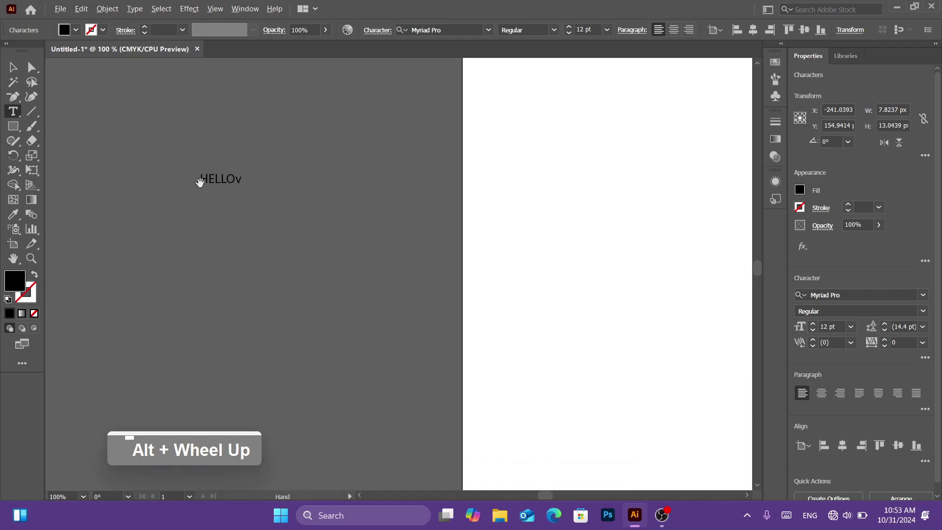
pyautogui.keyDown('alt'); pyautogui.scroll(4, 199, 181); pyautogui.keyUp('alt')
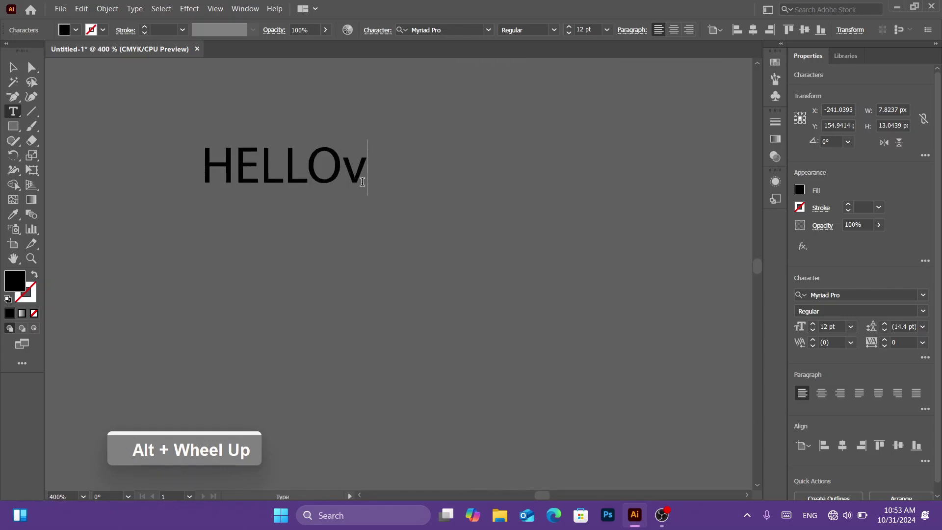
pyautogui.write('a')
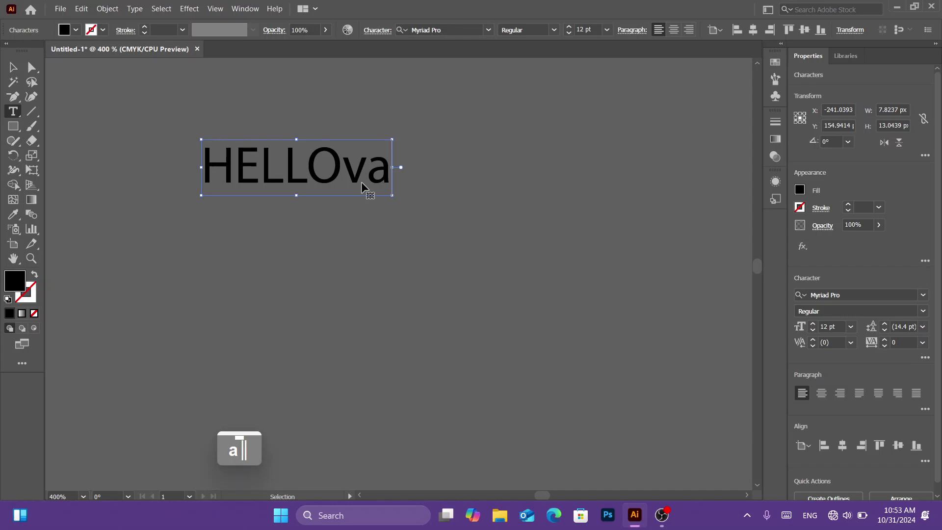
pyautogui.hotkey('ctrl', 'Return')
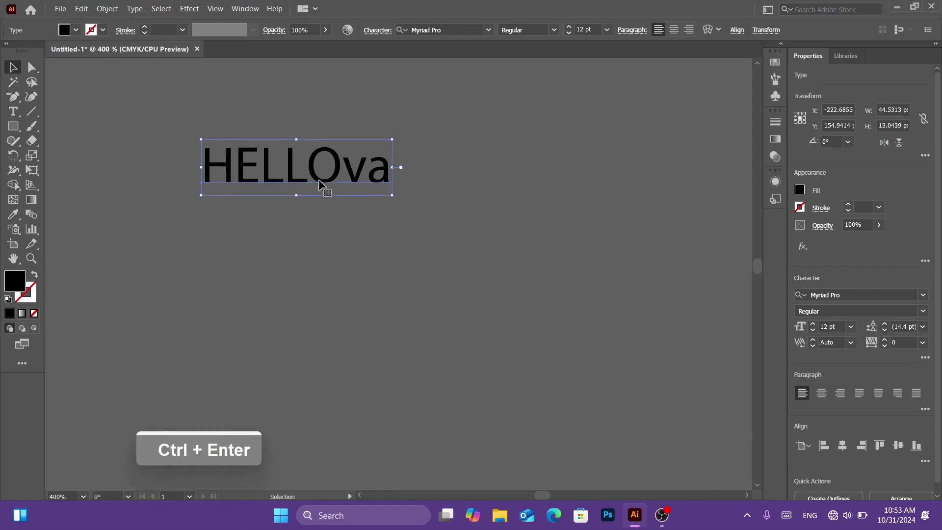
# Move the "HELLOva" text around the canvas left of the artboard, placing it at about X -268 px, Y 119 px.
pyautogui.moveTo(317, 182); pyautogui.dragTo(452, 204)
pyautogui.scroll(-5, 496, 286)
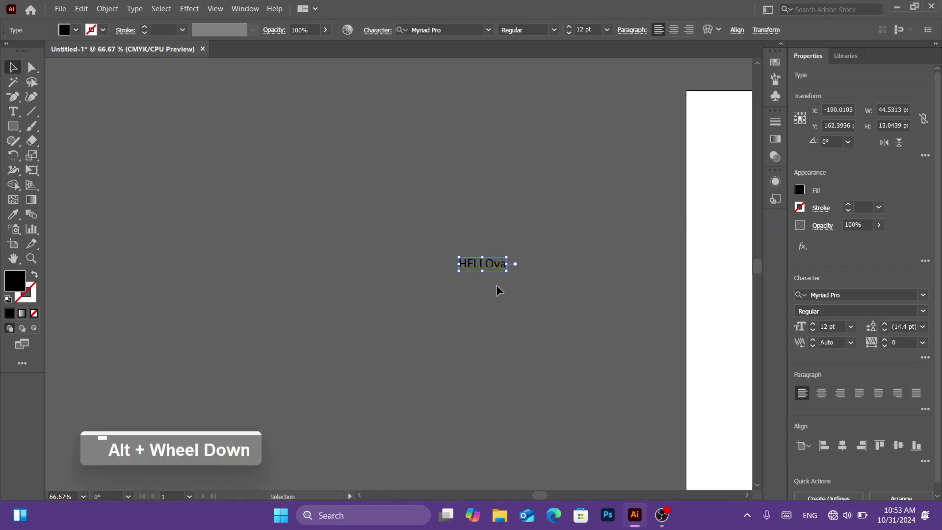
pyautogui.moveTo(423, 239); pyautogui.dragTo(546, 389)
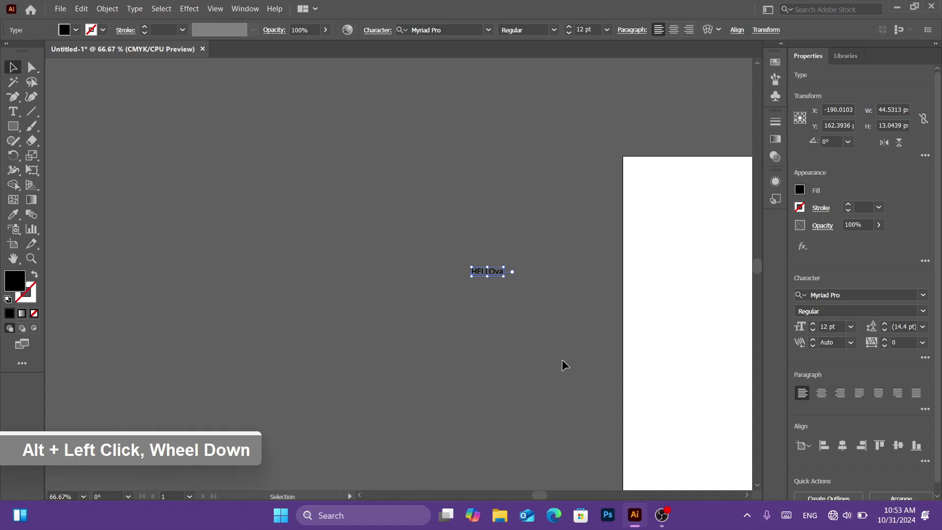
pyautogui.moveTo(492, 271); pyautogui.dragTo(438, 244)
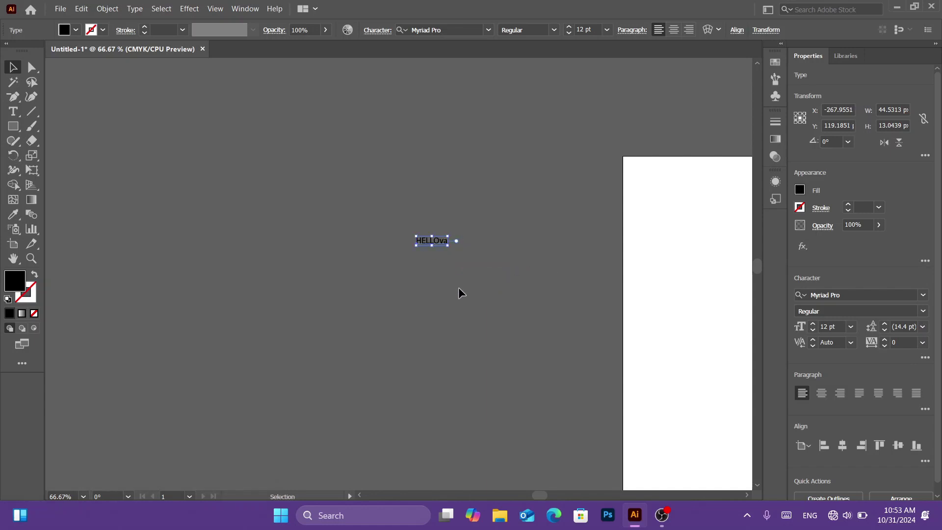
# Delete the "HELLOva" text and draw a black rectangle about 559 by 406 px overlapping the artboard's upper-left corner.
pyautogui.press('BackSpace')
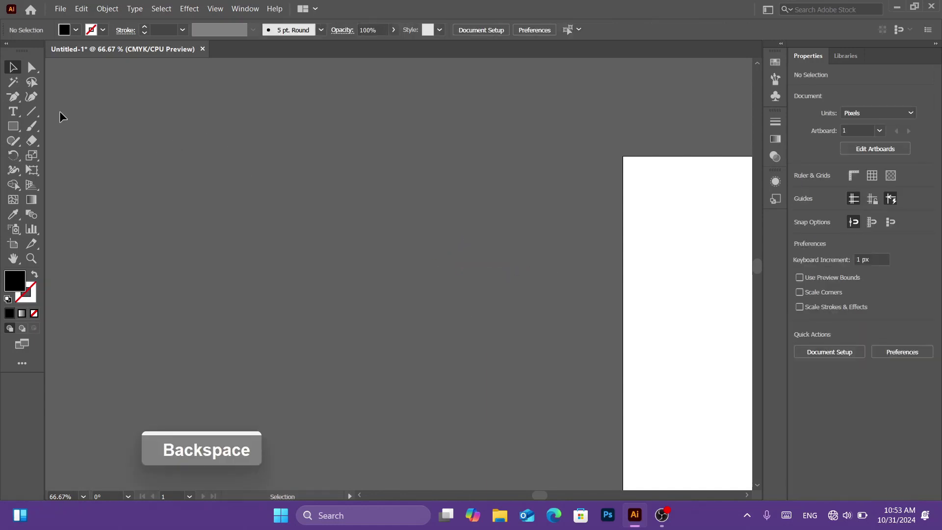
pyautogui.keyDown('alt'); pyautogui.scroll(-4, 252, 264); pyautogui.keyUp('alt')
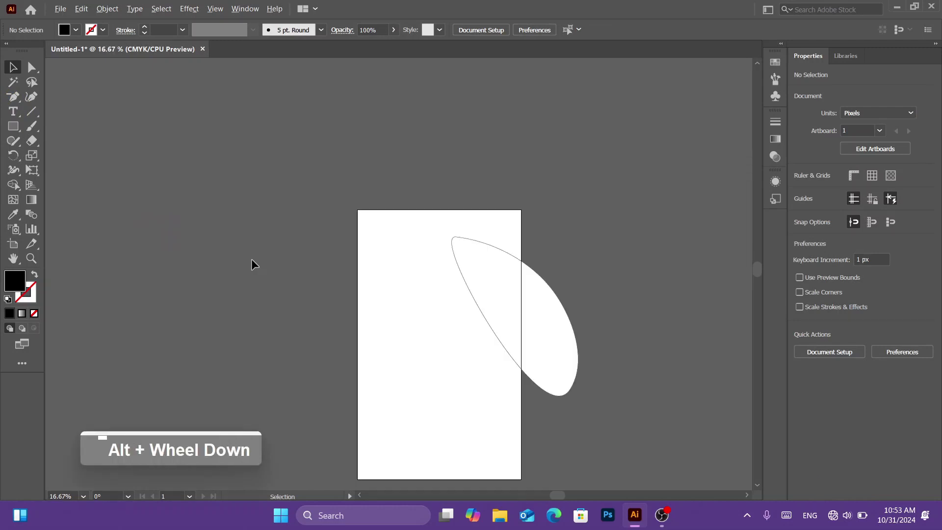
pyautogui.keyDown('alt'); pyautogui.scroll(-1, 277, 263); pyautogui.keyUp('alt')
pyautogui.keyDown('alt'); pyautogui.scroll(3, 278, 264); pyautogui.keyUp('alt')
pyautogui.press('m')
pyautogui.moveTo(152, 152); pyautogui.dragTo(351, 297)
# Turn the black rectangle into an area type frame with placeholder text, and undo the conversion.
pyautogui.press('t')
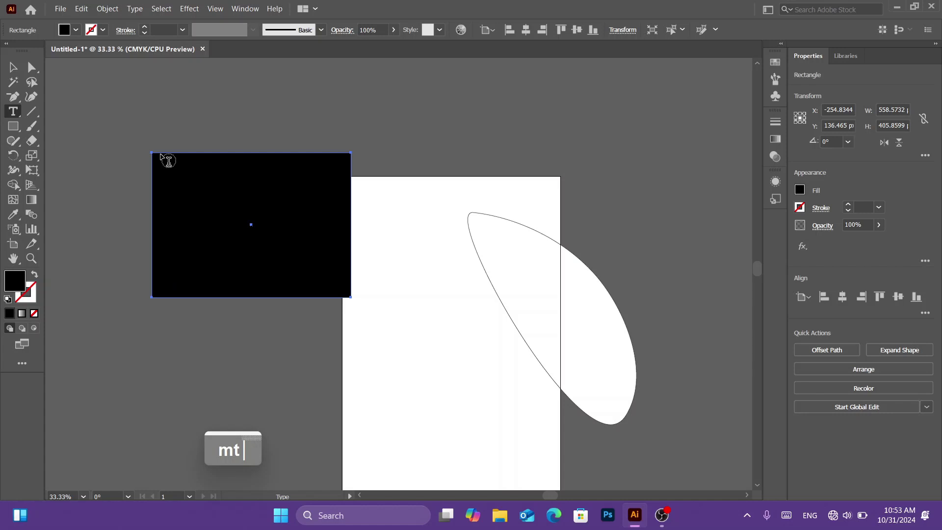
pyautogui.click(166, 160)
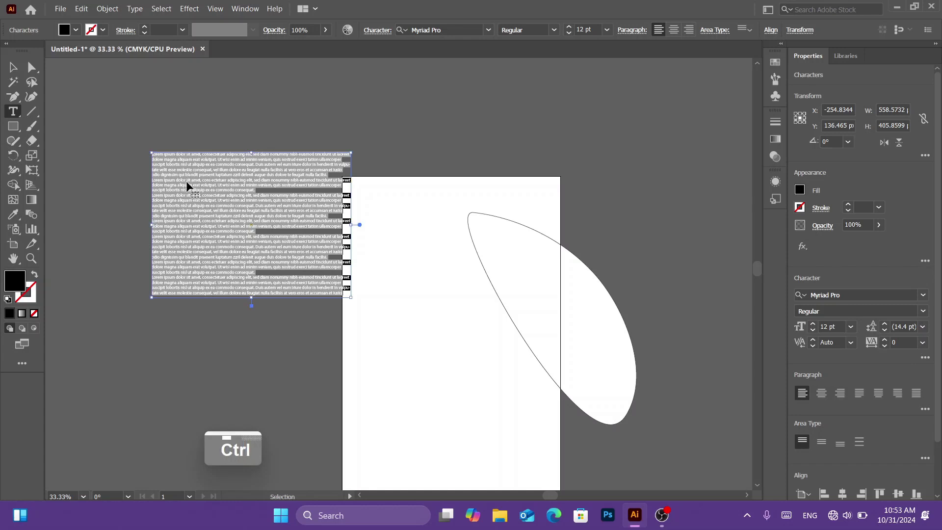
pyautogui.hotkey('ctrl', 'z')
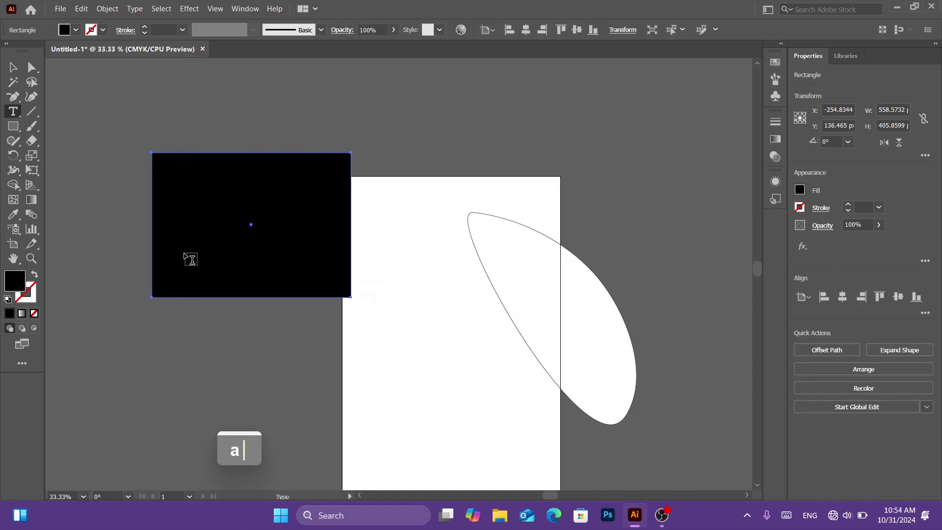
# Place placeholder text along the rectangle's outline as path type, and delete it together with the curved shape.
pyautogui.keyDown('alt'); pyautogui.click(156, 153); pyautogui.keyUp('alt')
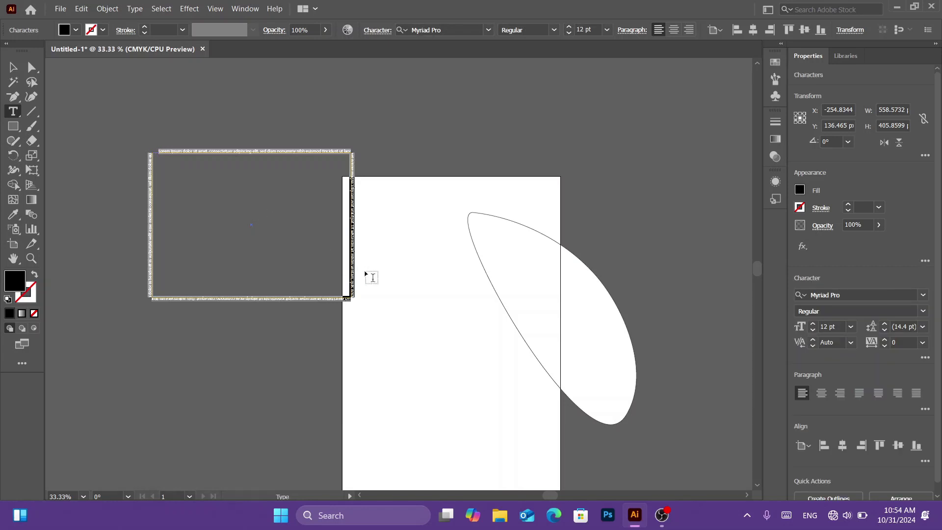
pyautogui.hotkey('ctrl', 'Return')
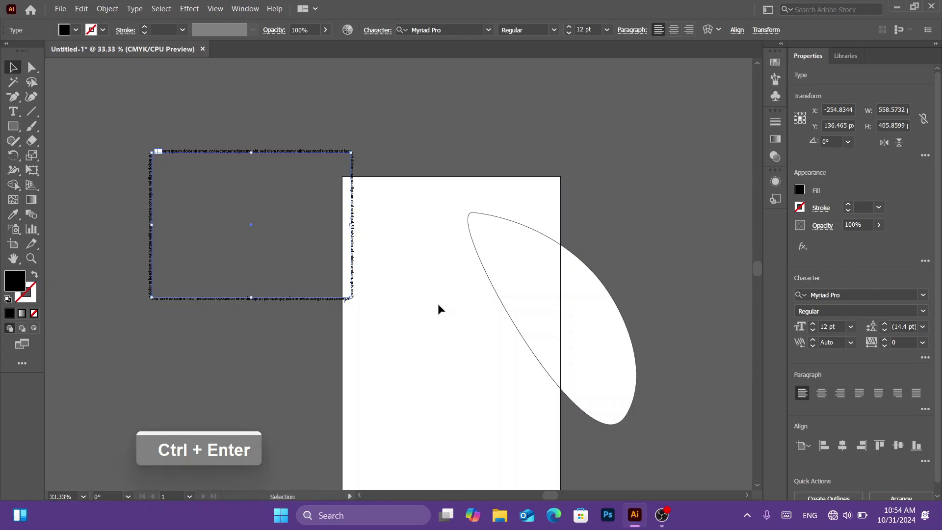
pyautogui.click(370, 364)
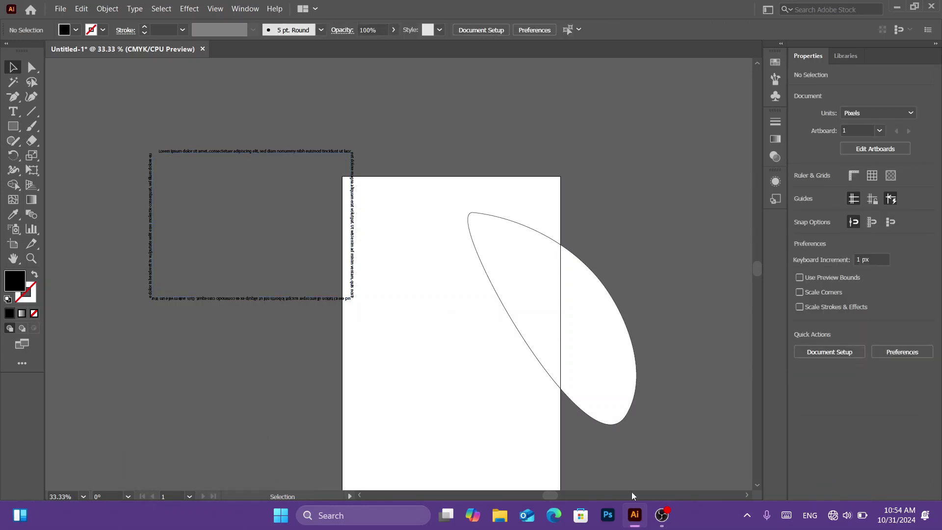
pyautogui.moveTo(641, 458); pyautogui.dragTo(164, 105)
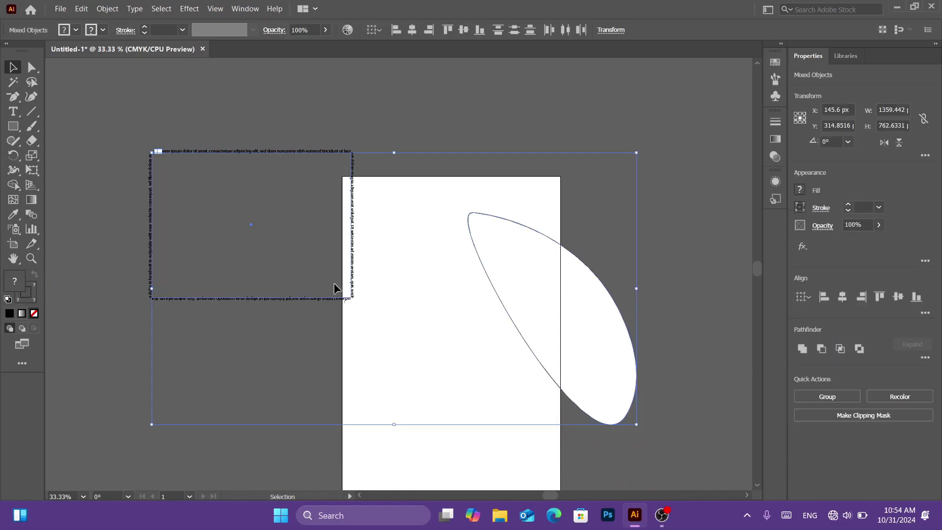
pyautogui.press('BackSpace')
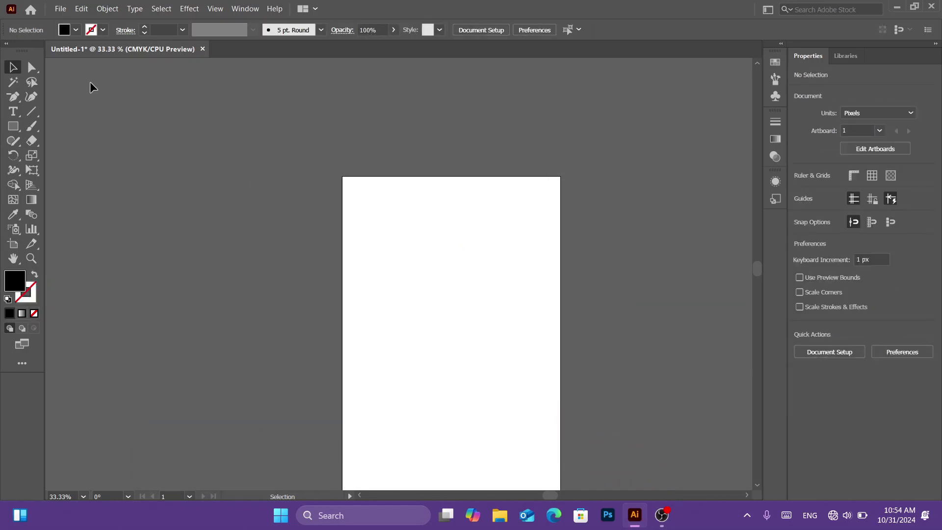
# Draw two horizontal lines across the artboard's left edge with the Line Segment tool, the lower one from its center, about 773 px long.
pyautogui.rightClick(27, 117)
pyautogui.click(69, 112)
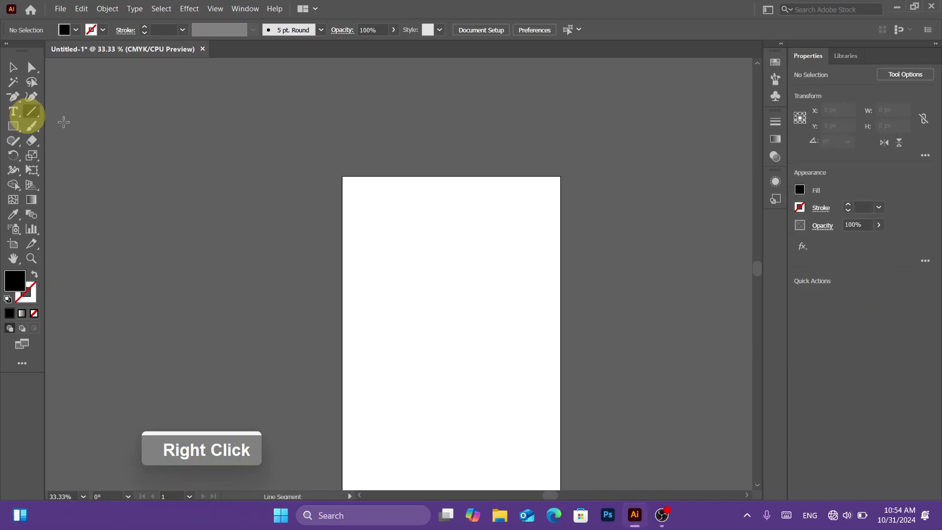
pyautogui.moveTo(204, 166); pyautogui.dragTo(439, 195)
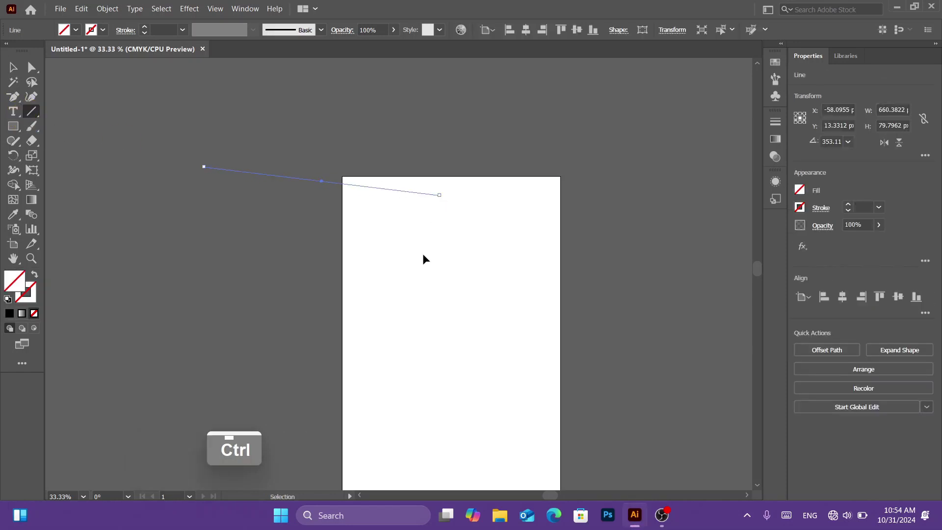
pyautogui.hotkey('ctrl', 'z')
pyautogui.moveTo(290, 234); pyautogui.dragTo(510, 234)
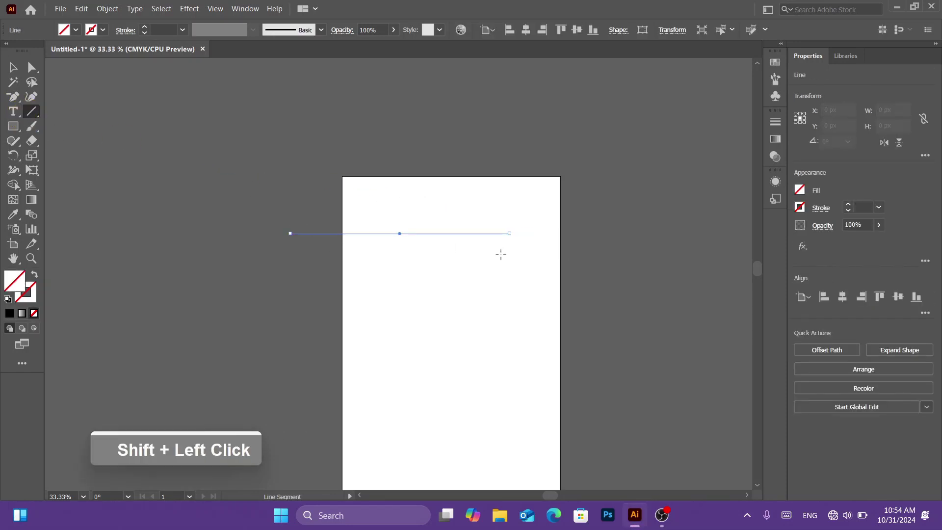
pyautogui.moveTo(372, 307); pyautogui.dragTo(509, 305)
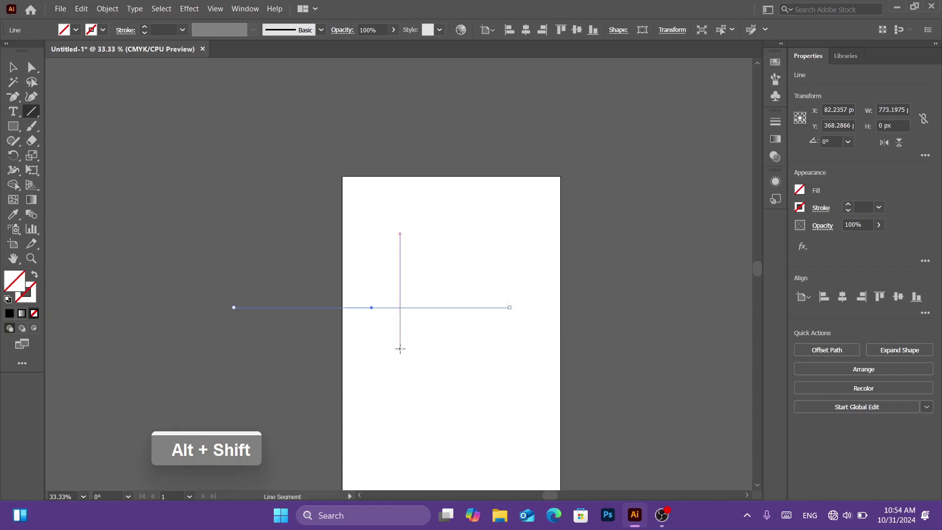
# Select both horizontal lines and delete them.
pyautogui.press('v')
pyautogui.click(536, 437)
pyautogui.moveTo(536, 437); pyautogui.dragTo(216, 198)
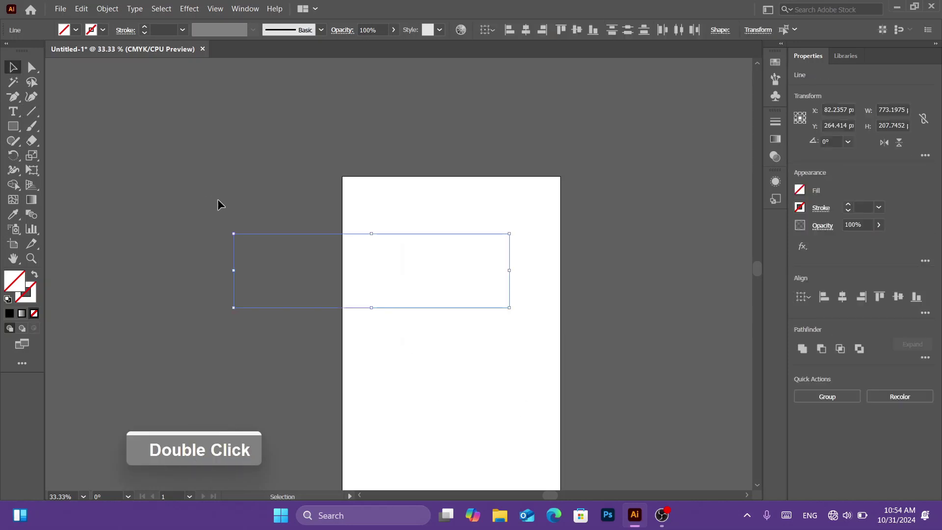
pyautogui.press('BackSpace')
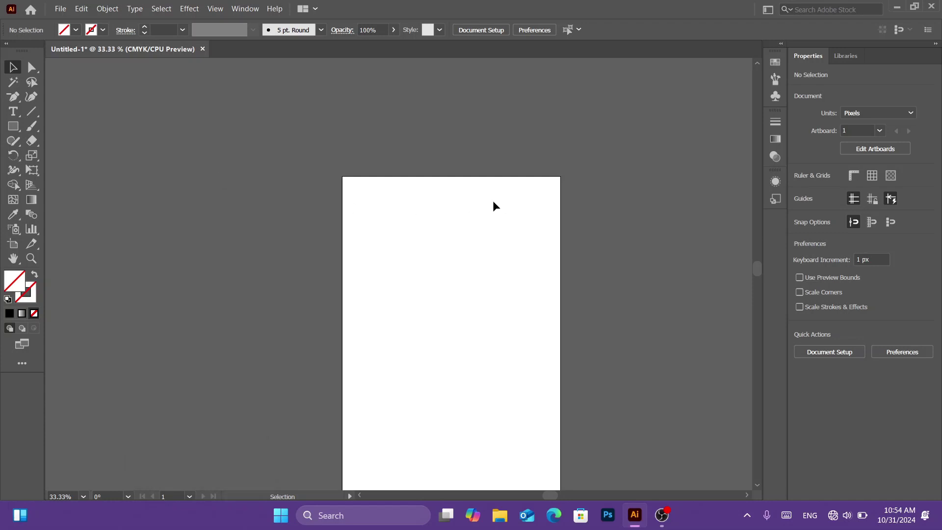
# Draw an arc about 641 by 638 px from the canvas onto the artboard with the Arc tool.
pyautogui.rightClick(37, 111)
pyautogui.click(69, 124)
pyautogui.moveTo(192, 190); pyautogui.dragTo(420, 417)
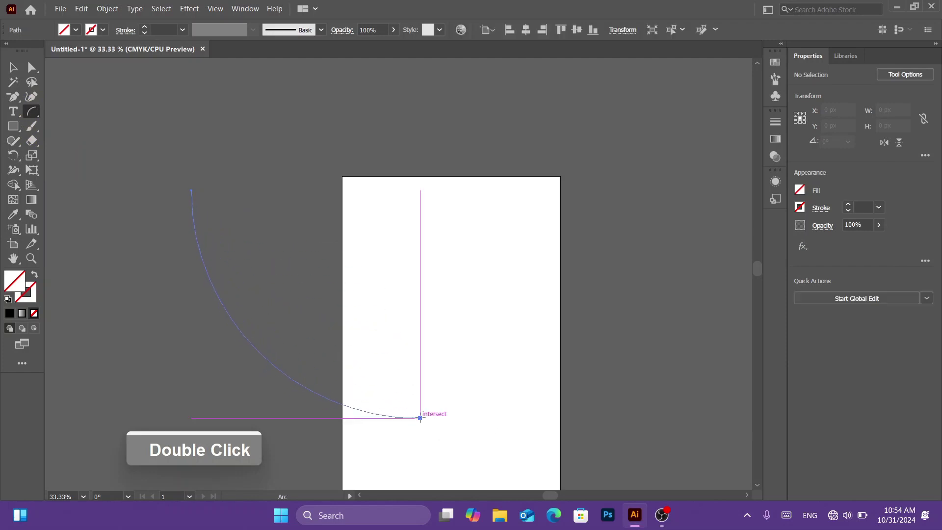
pyautogui.press('v')
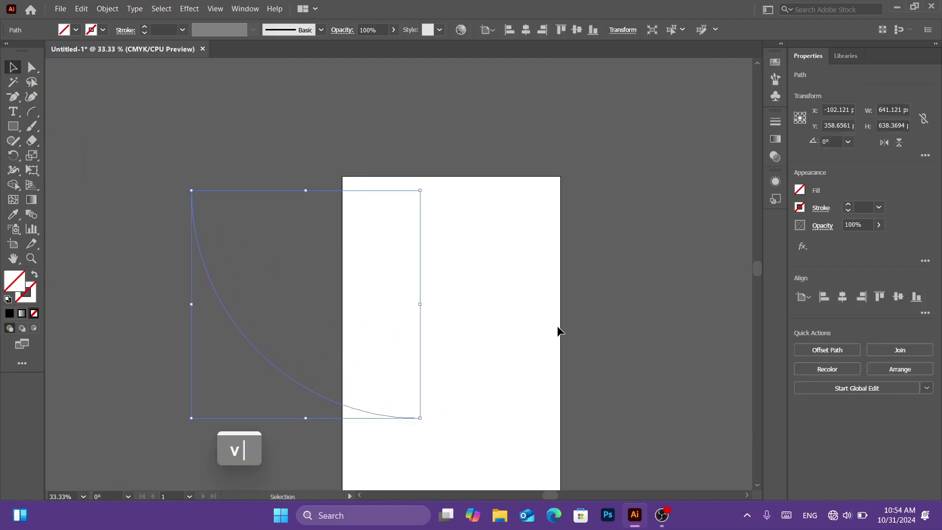
# Give the arc a black stroke, deselect it, and delete the arc.
pyautogui.click(802, 208)
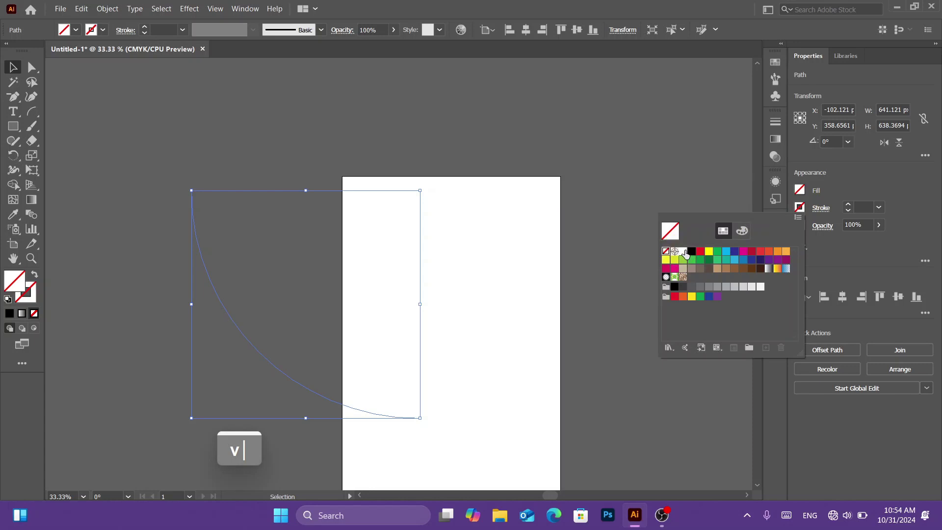
pyautogui.click(690, 251)
pyautogui.click(450, 161)
pyautogui.click(507, 265)
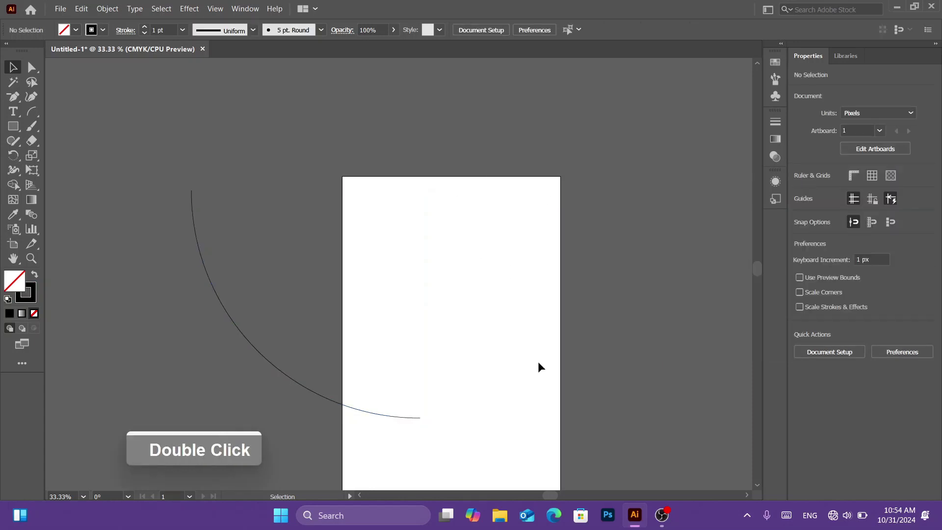
pyautogui.moveTo(540, 369); pyautogui.dragTo(169, 236)
pyautogui.press('BackSpace')
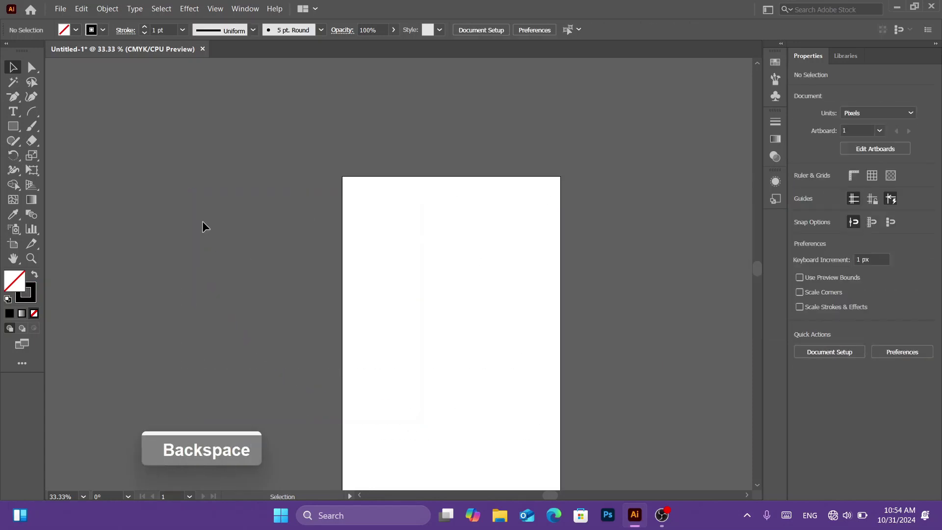
# Draw a spiral about 345 by 279 px on the canvas left of the artboard, and delete it.
pyautogui.rightClick(38, 109)
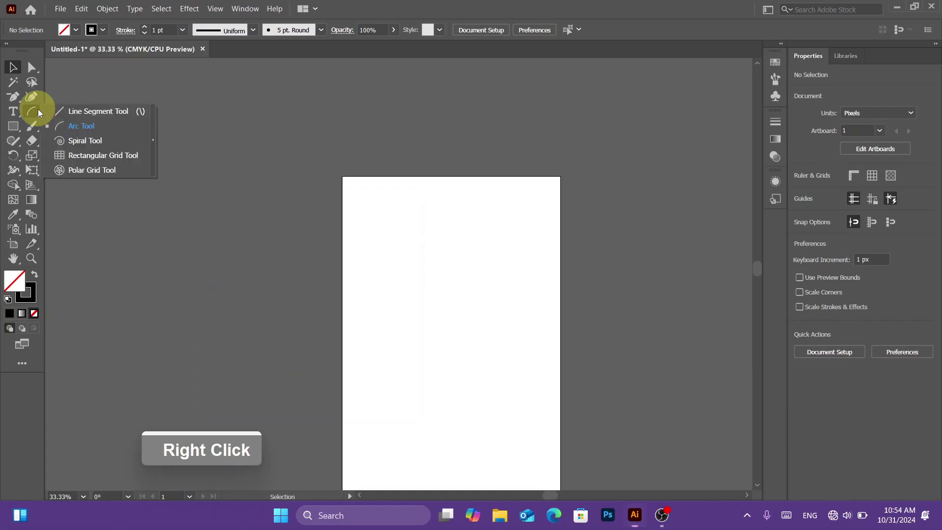
pyautogui.click(81, 139)
pyautogui.moveTo(182, 175); pyautogui.dragTo(251, 133)
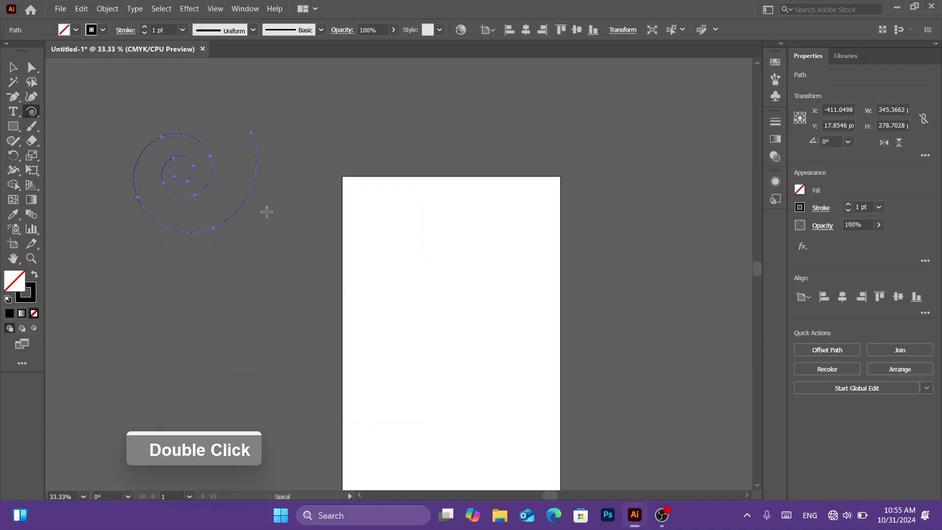
pyautogui.press('v')
pyautogui.press('BackSpace')
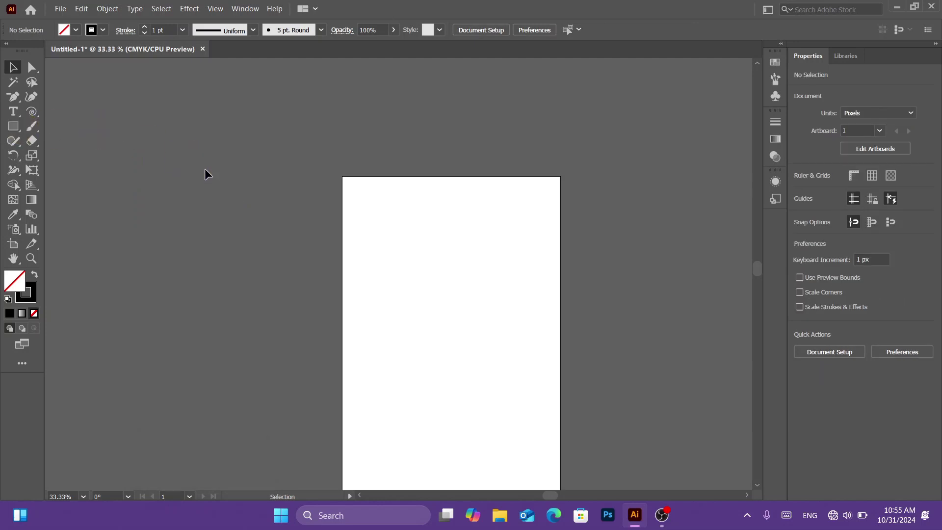
# Draw a circle about 554 px in diameter across the artboard's left edge with the Ellipse tool.
pyautogui.press('l')
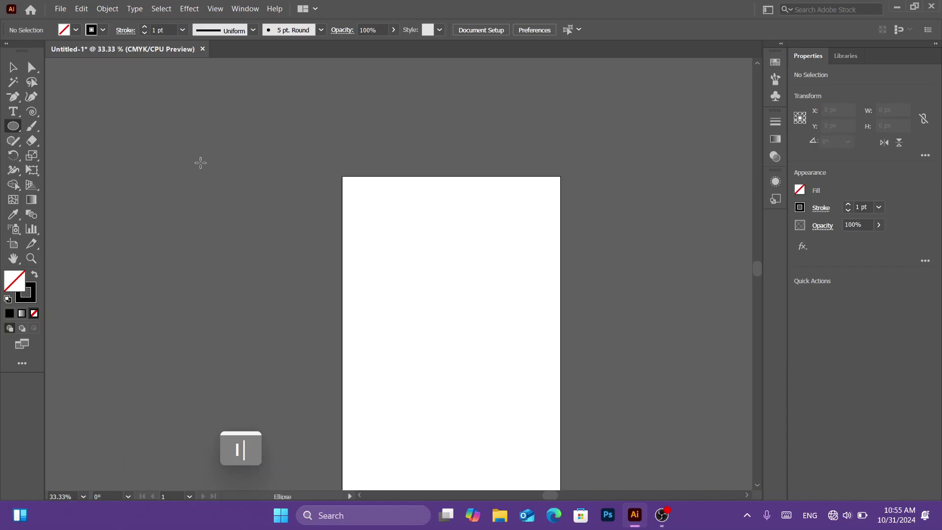
pyautogui.moveTo(201, 163); pyautogui.dragTo(398, 349)
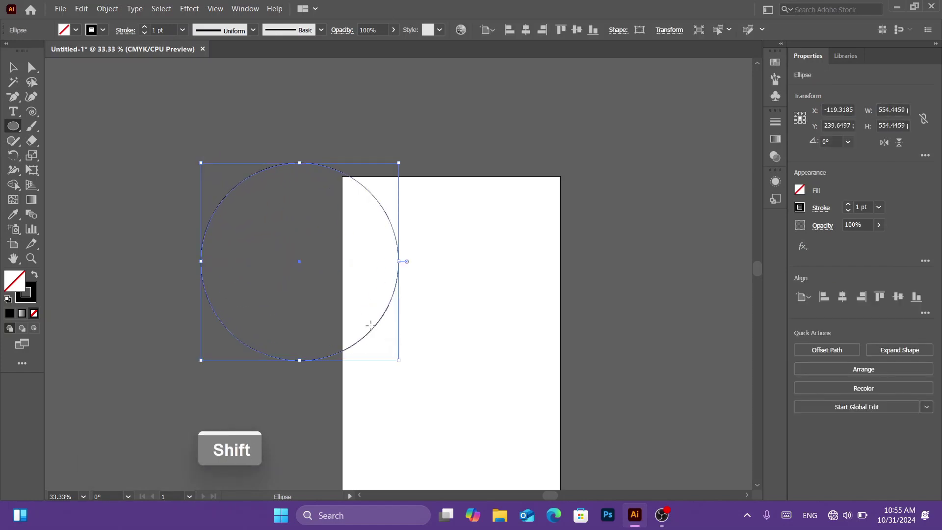
pyautogui.press('v')
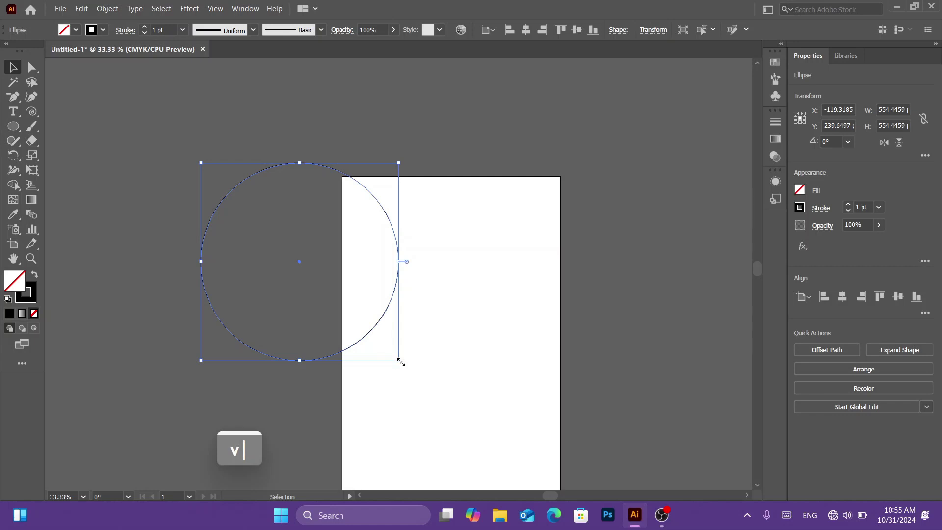
# Scale the circle from its center to about 742 px and move it over the artboard, at about X 316 px, Y 210 px.
pyautogui.moveTo(400, 361); pyautogui.dragTo(499, 395)
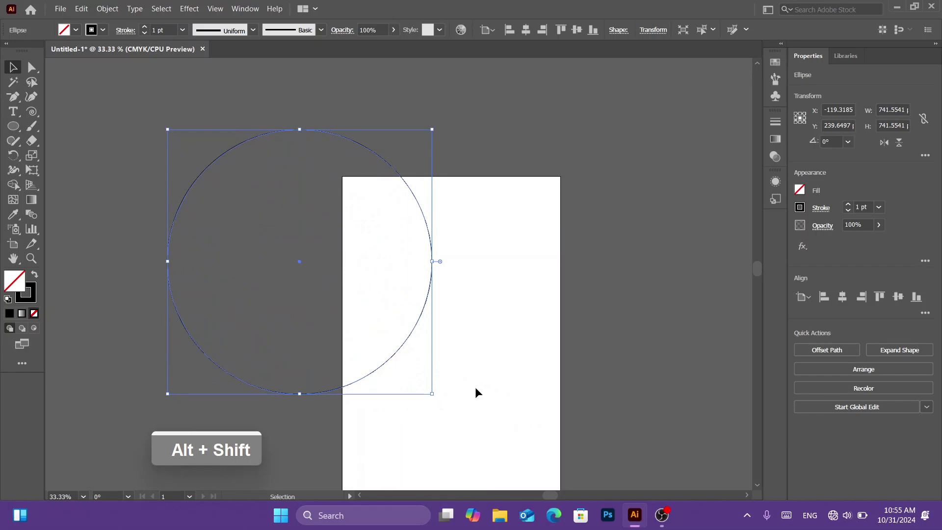
pyautogui.hotkey('ctrl', 'c')
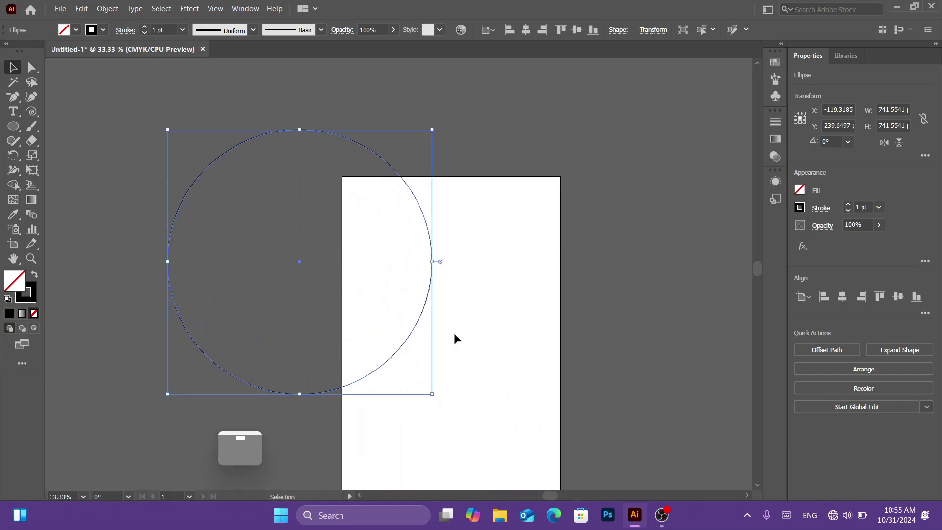
pyautogui.moveTo(379, 364); pyautogui.dragTo(535, 354)
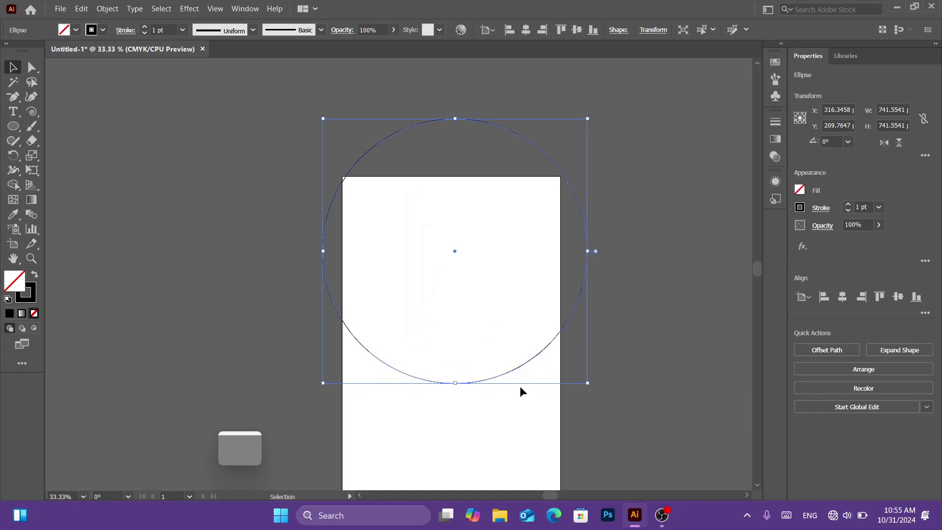
# Paste a copy of the circle, move it to about X -371 px, Y 104 px, and delete the copy.
pyautogui.hotkey('ctrl', 'c')
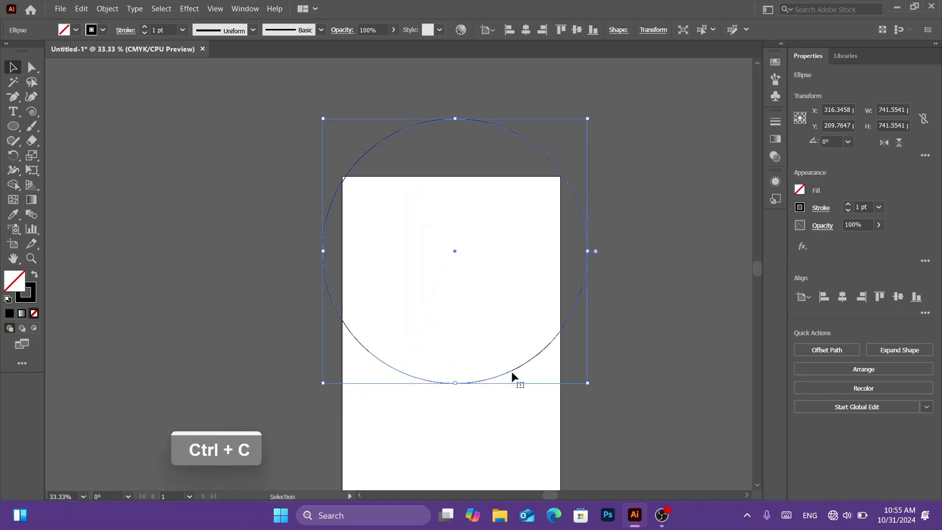
pyautogui.hotkey('ctrl', 'v')
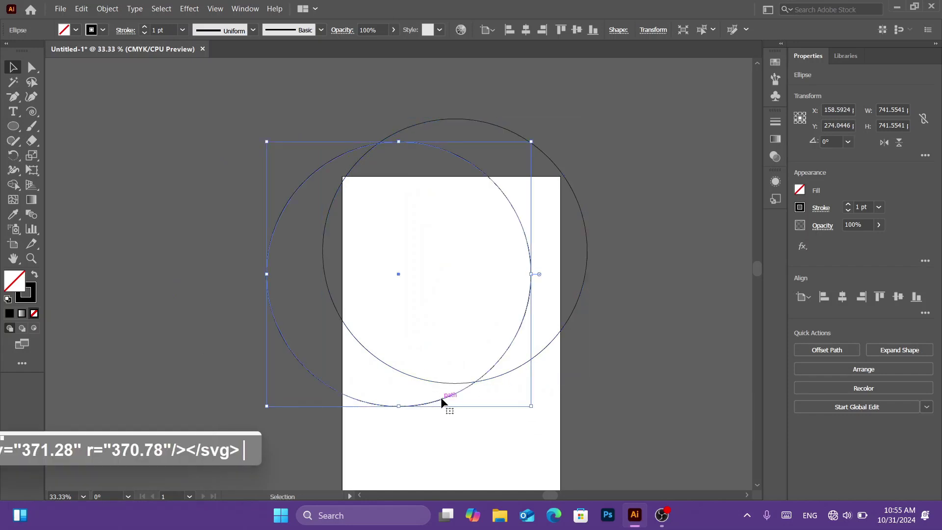
pyautogui.moveTo(440, 397); pyautogui.dragTo(259, 352)
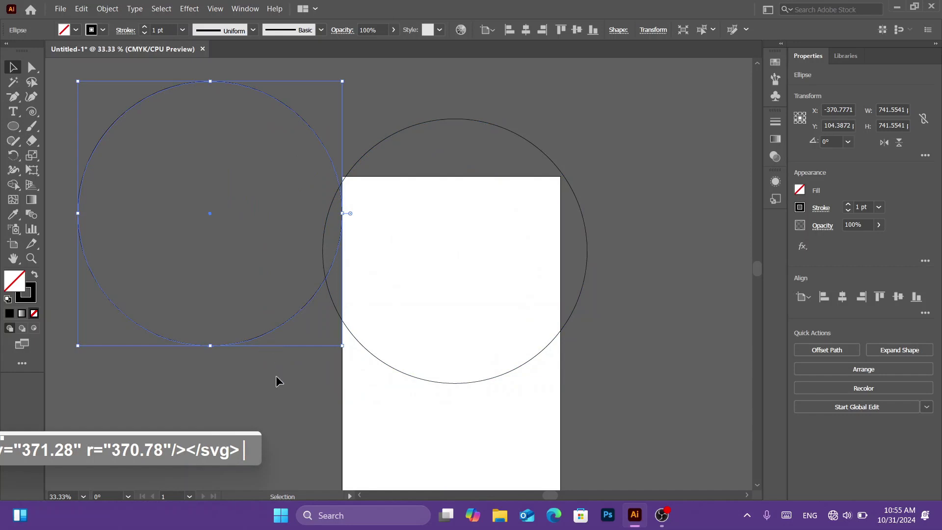
pyautogui.click(307, 383)
pyautogui.moveTo(306, 384); pyautogui.dragTo(177, 307)
pyautogui.press('BackSpace')
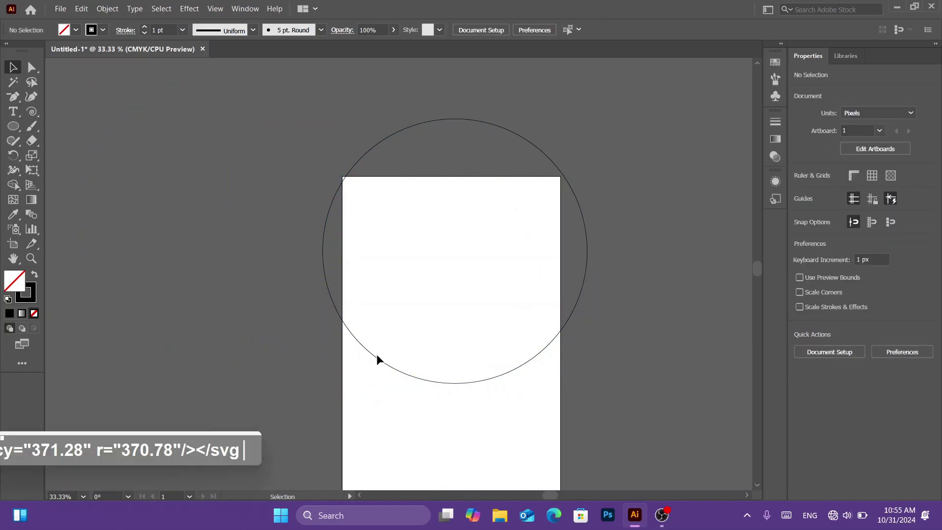
# Duplicate the circle directly onto the canvas left of the artboard, slightly overlapping the original, and deselect it.
pyautogui.click(378, 358)
pyautogui.moveTo(381, 362); pyautogui.dragTo(150, 345)
pyautogui.click(375, 430)
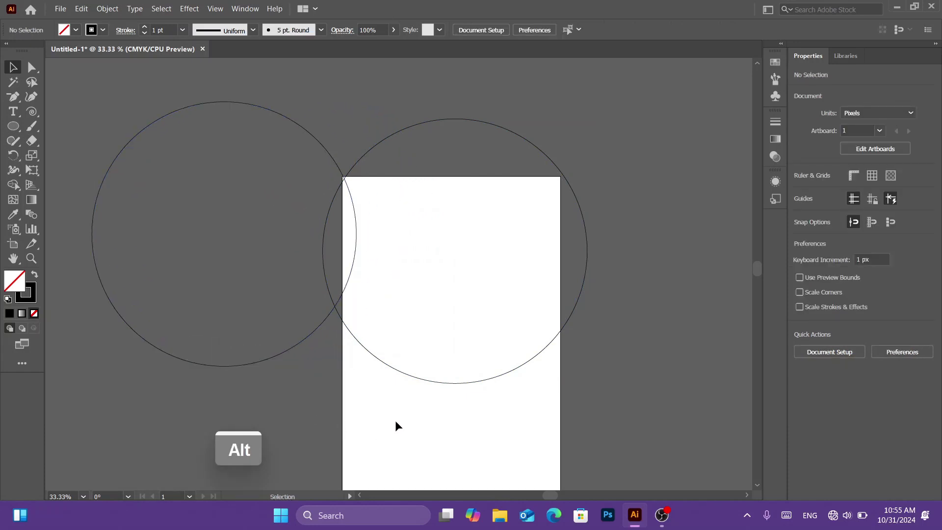
# Delete the duplicate circle on the canvas beside the artboard.
pyautogui.press('BackSpace')
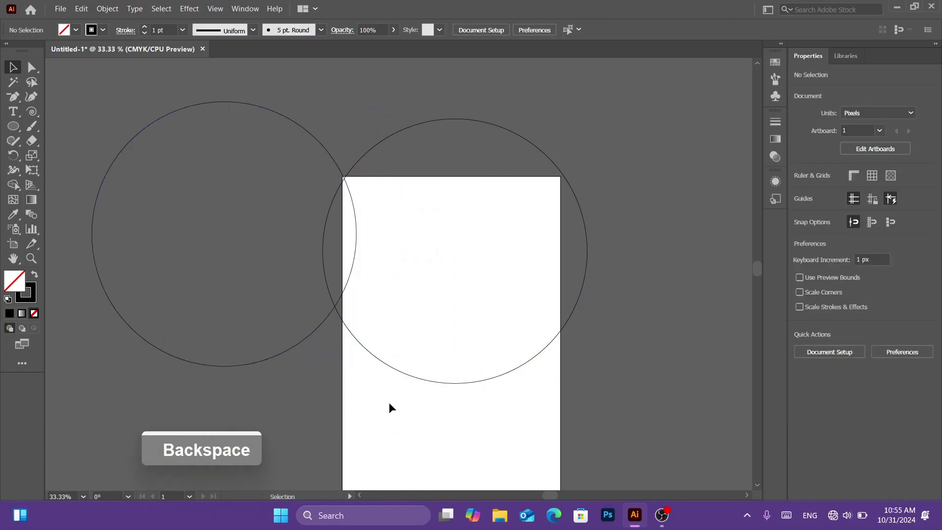
pyautogui.click(290, 347)
pyautogui.press('BackSpace')
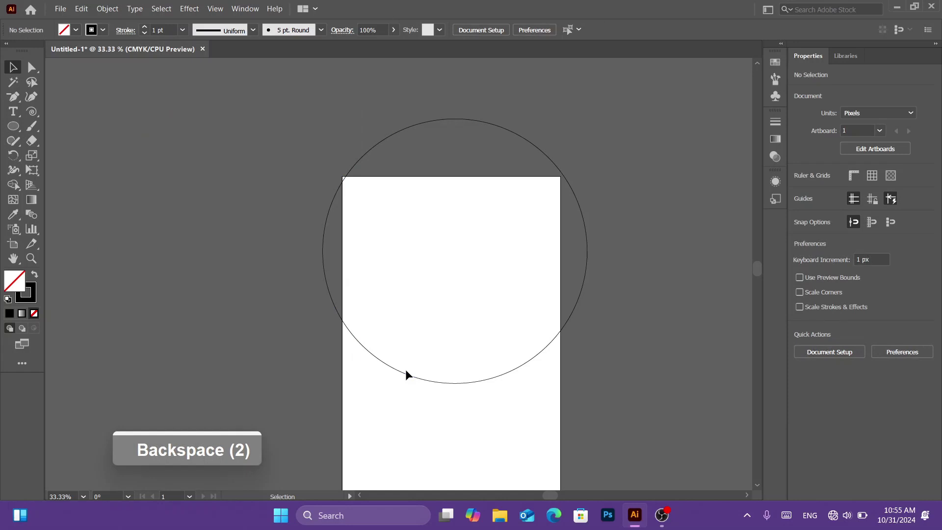
# Paste a copy of the circle in front at the same position and scale it from its center to about 423 px in diameter.
pyautogui.doubleClick(405, 373)
pyautogui.hotkey('ctrl', 'c')
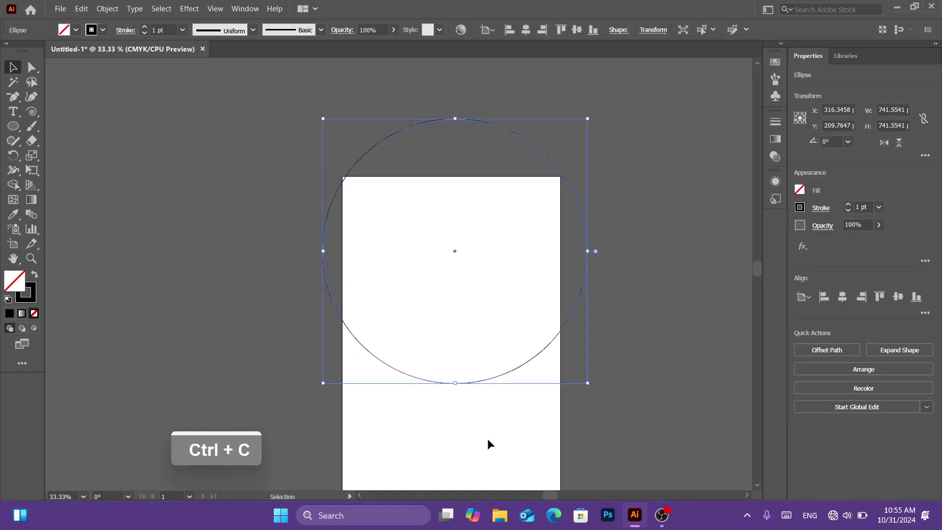
pyautogui.hotkey('ctrl', 'f')
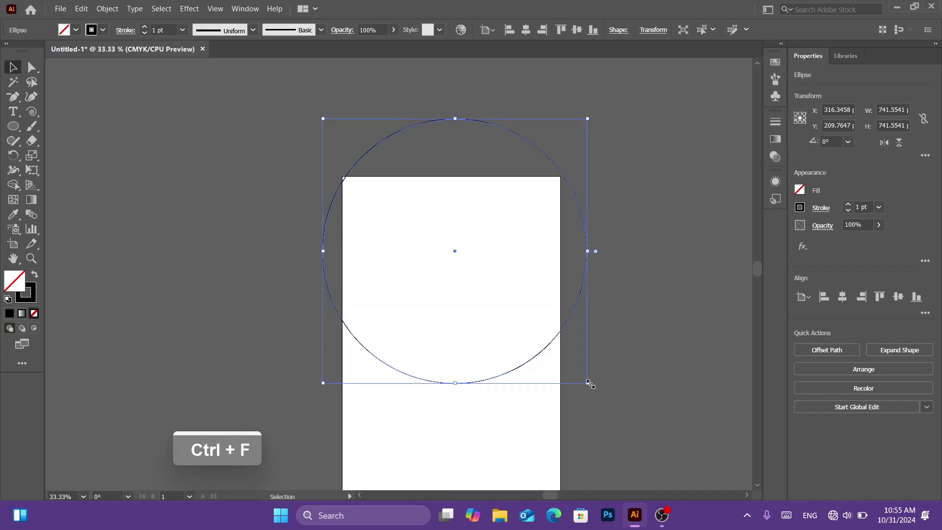
pyautogui.moveTo(588, 383); pyautogui.dragTo(530, 348)
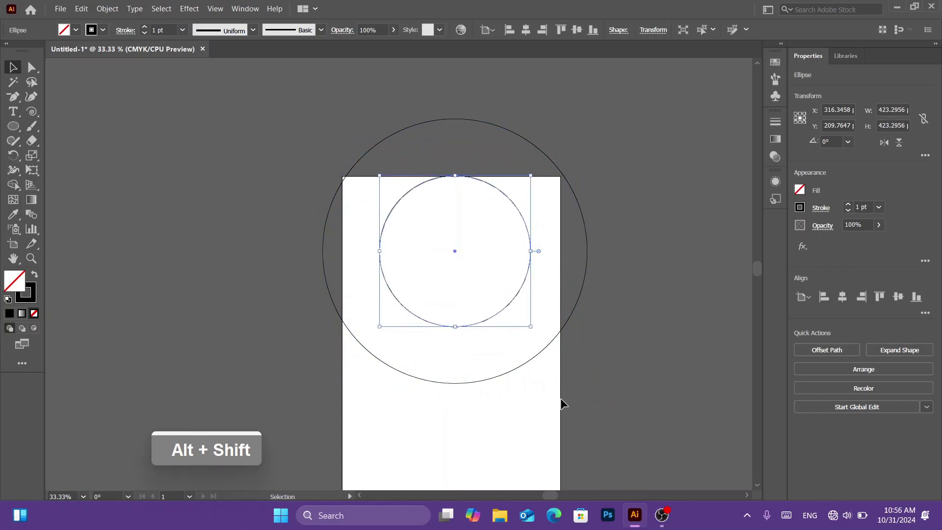
pyautogui.click(597, 422)
pyautogui.moveTo(597, 420); pyautogui.dragTo(404, 374)
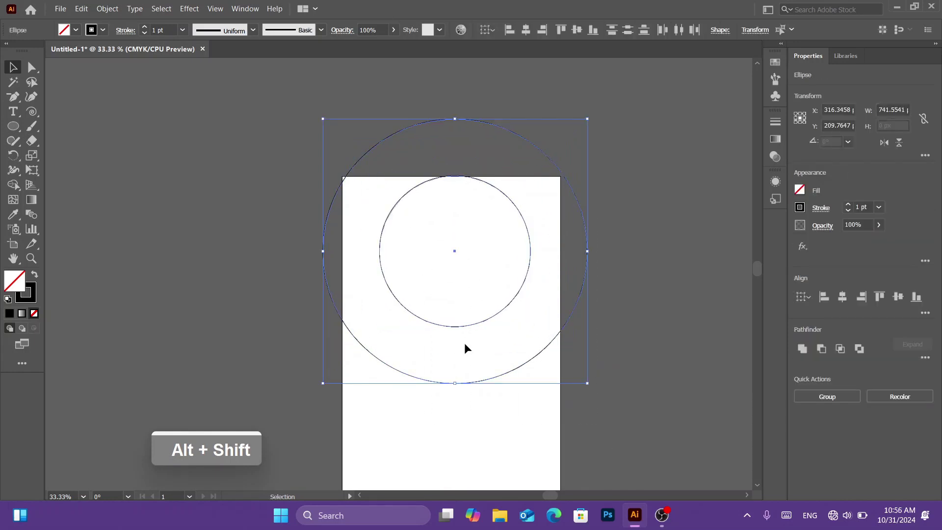
pyautogui.click(652, 327)
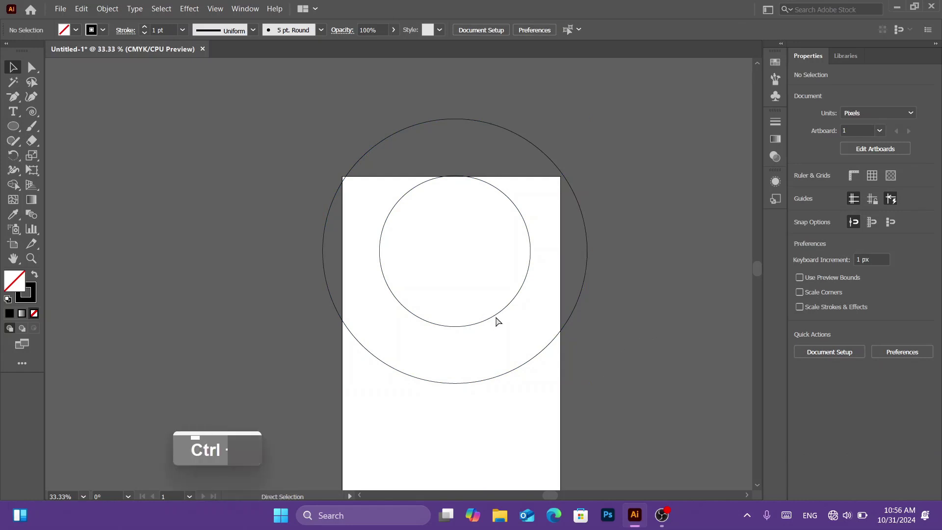
# Undo the centered scaling and shrink the copied circle proportionally from opposite corners, first to about 486 px, then into a smaller circle.
pyautogui.hotkey('ctrl', 'z')
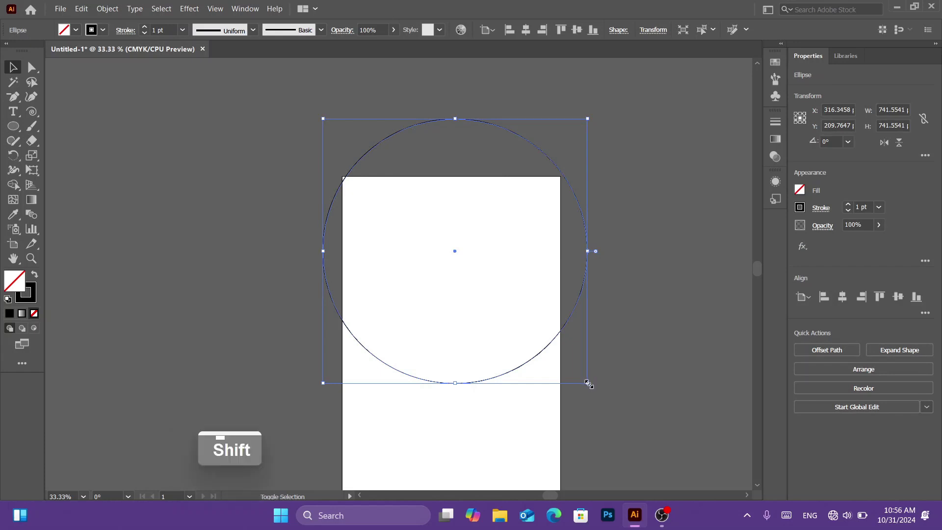
pyautogui.moveTo(588, 384); pyautogui.dragTo(497, 336)
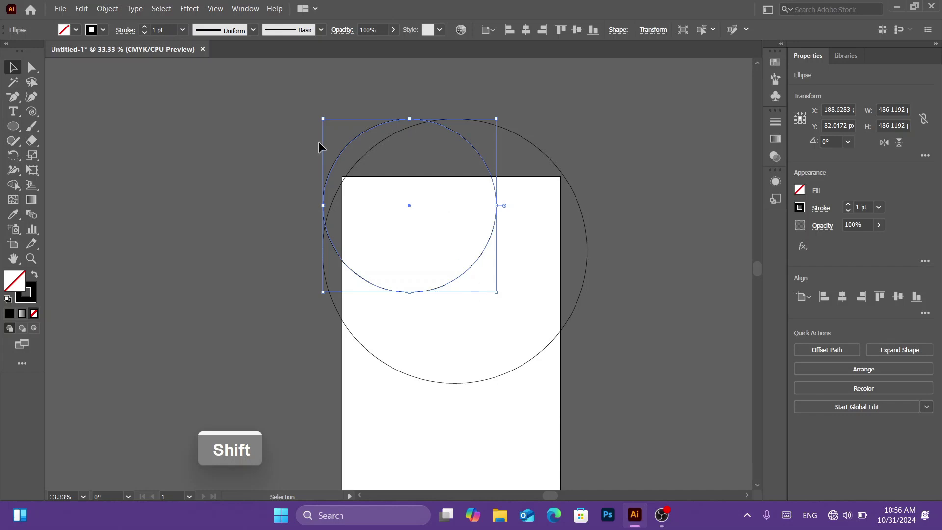
pyautogui.moveTo(322, 118); pyautogui.dragTo(423, 221)
pyautogui.click(620, 401)
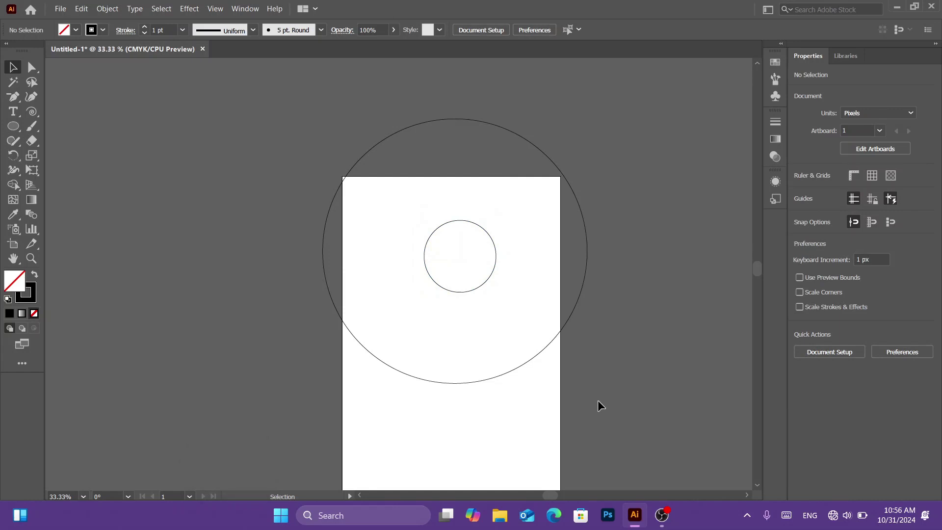
# Delete both circles to clear the artboard.
pyautogui.moveTo(596, 401); pyautogui.dragTo(331, 185)
pyautogui.press('BackSpace')
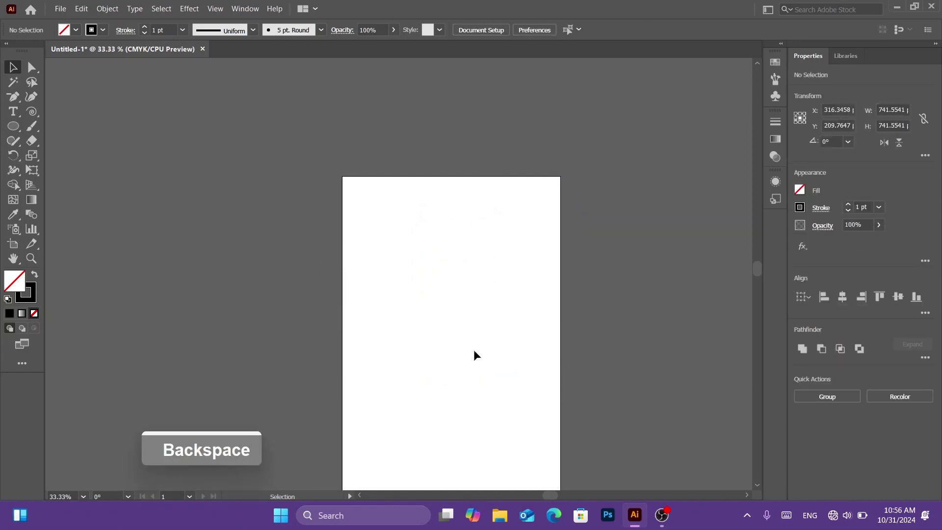
# Create a triangle on the canvas beside the artboard with the Polygon tool, using a 50 px radius and 3 sides.
pyautogui.rightClick(16, 130)
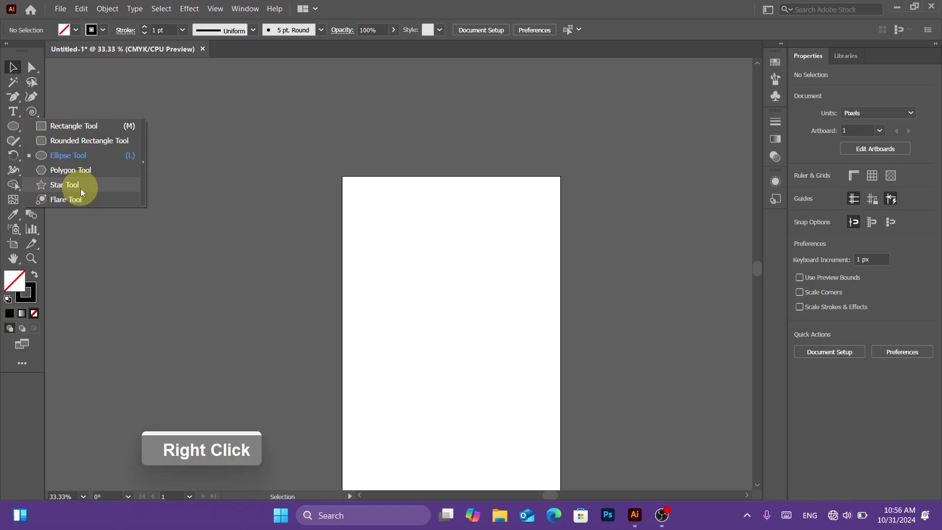
pyautogui.click(80, 175)
pyautogui.click(214, 269)
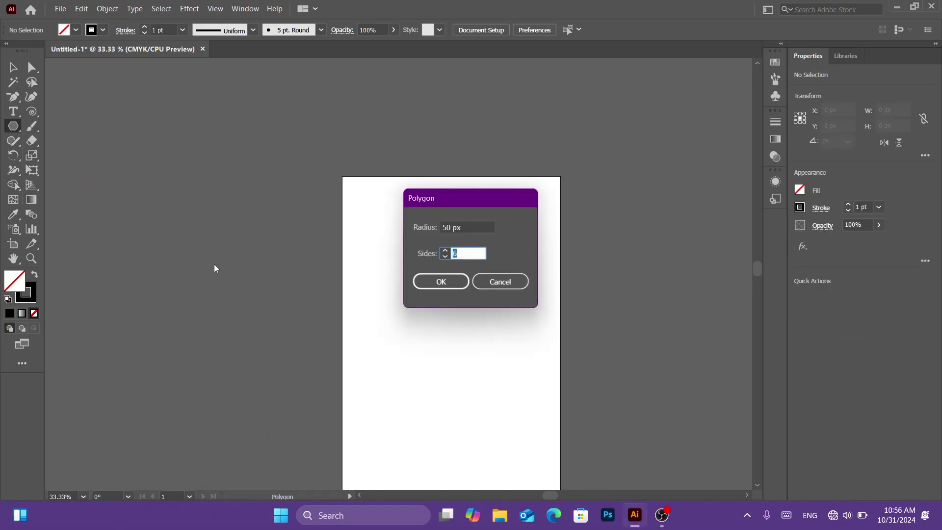
pyautogui.doubleClick(444, 251)
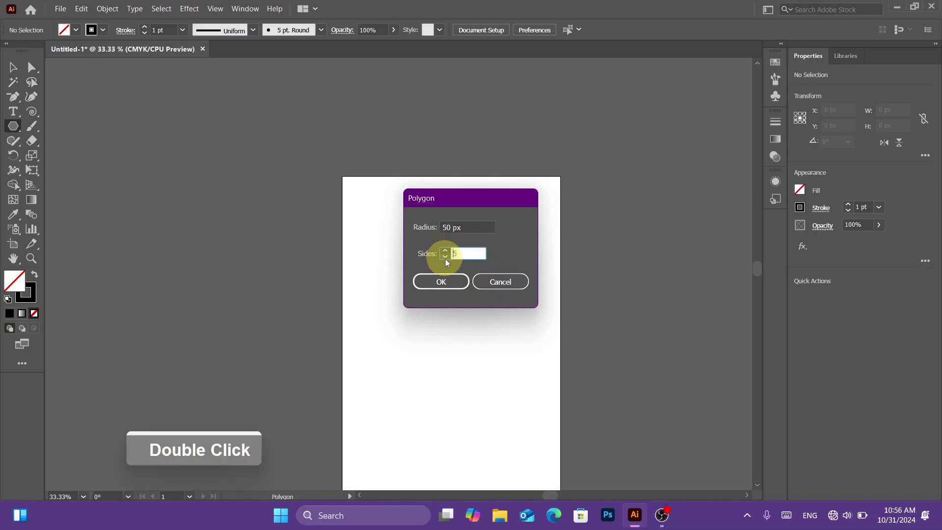
pyautogui.click(448, 284)
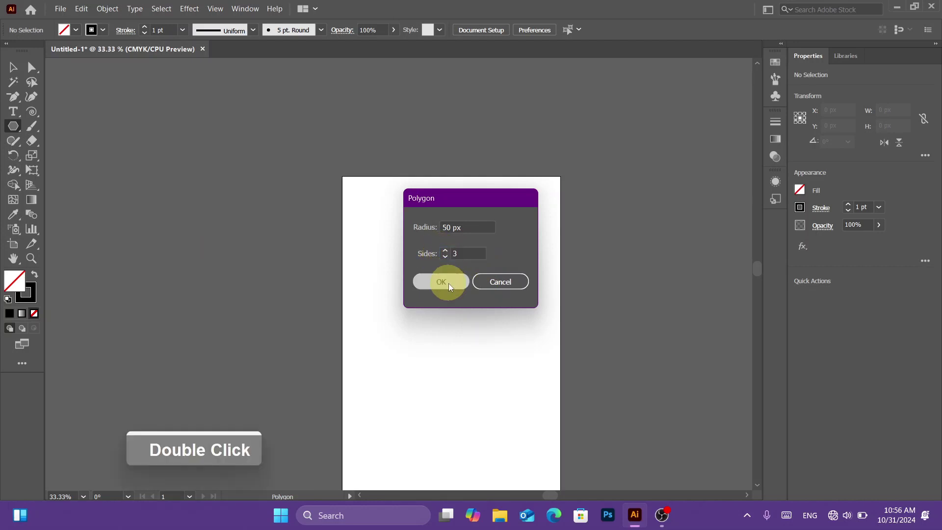
# Enlarge the triangle proportionally to several times its size and delete it.
pyautogui.click(14, 67)
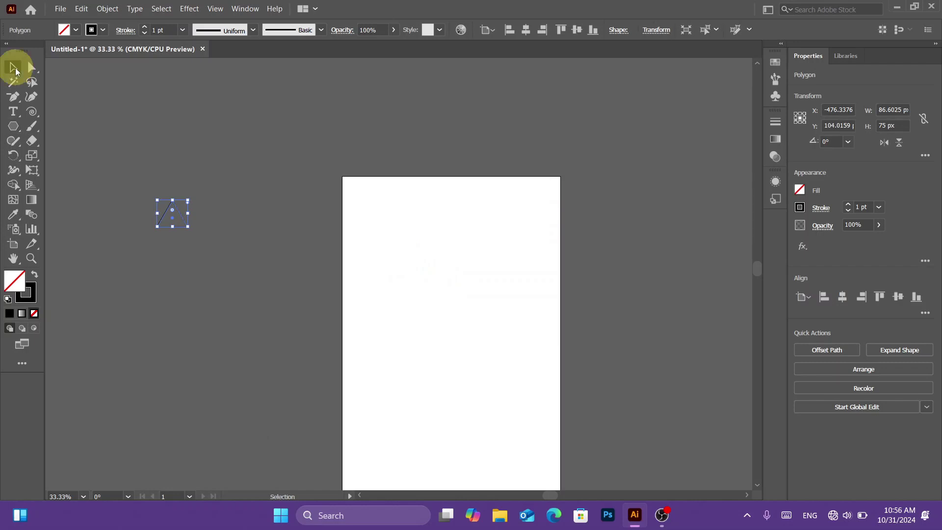
pyautogui.moveTo(187, 230); pyautogui.dragTo(318, 354)
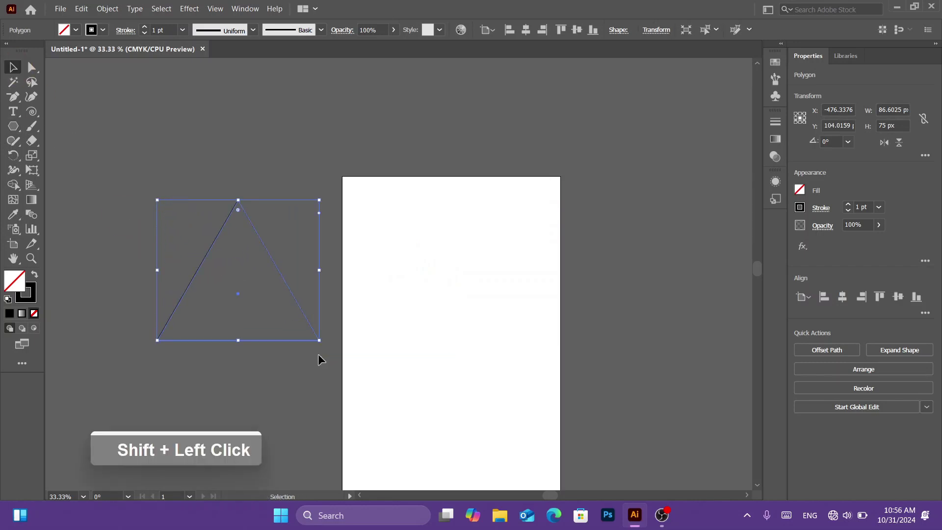
pyautogui.press('BackSpace')
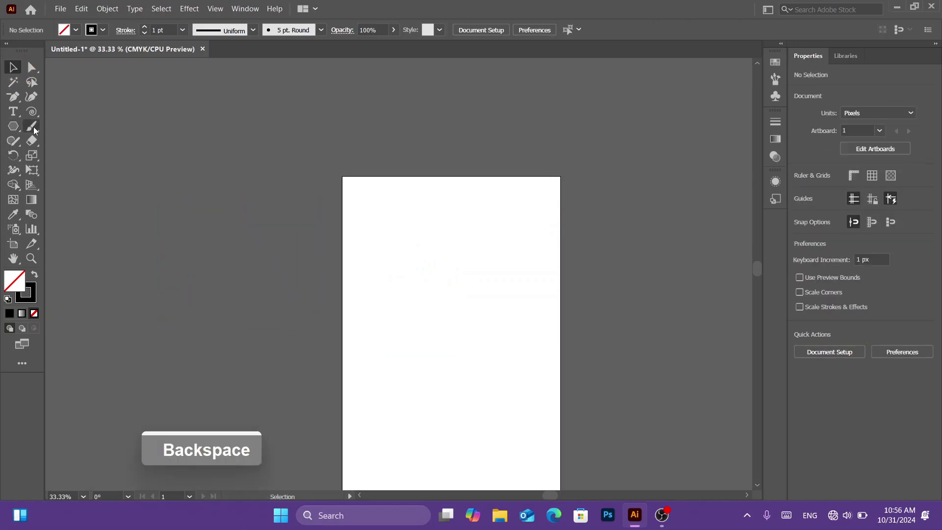
# Draw a large star about 1166 by 1188 px over the artboard's upper left corner with the Star tool, then delete it.
pyautogui.rightClick(17, 126)
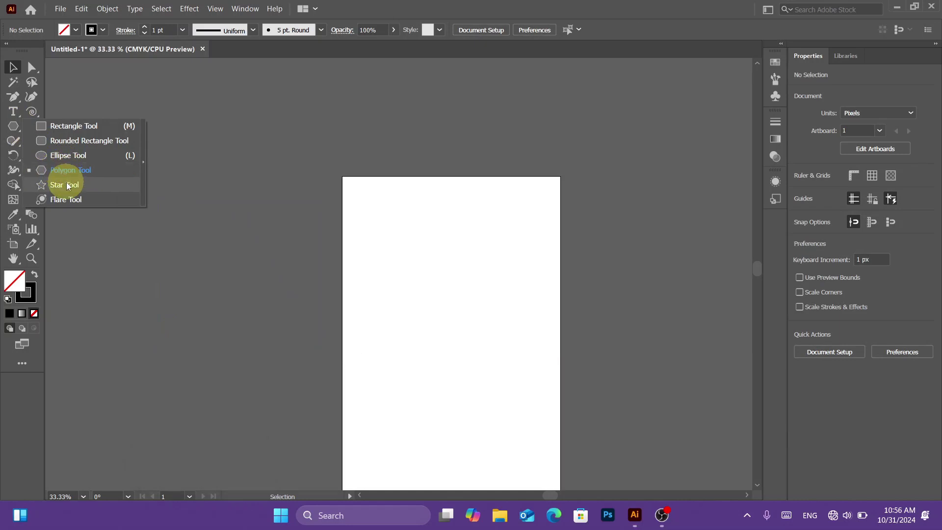
pyautogui.click(68, 185)
pyautogui.click(262, 274)
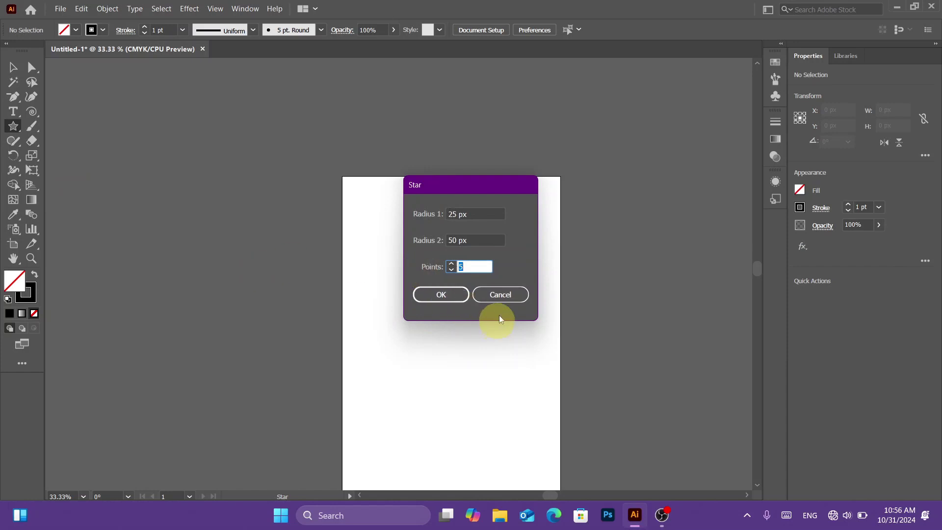
pyautogui.click(501, 297)
pyautogui.moveTo(253, 125); pyautogui.dragTo(420, 274)
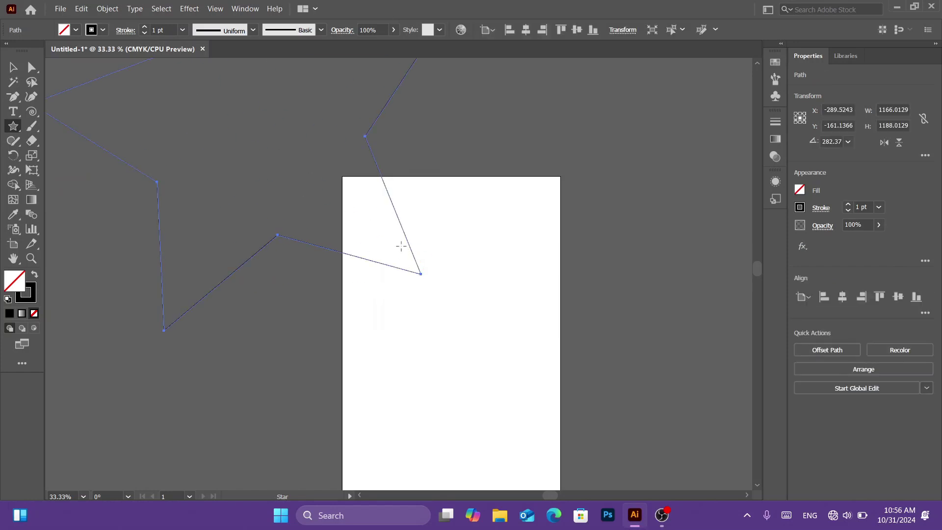
pyautogui.press('v')
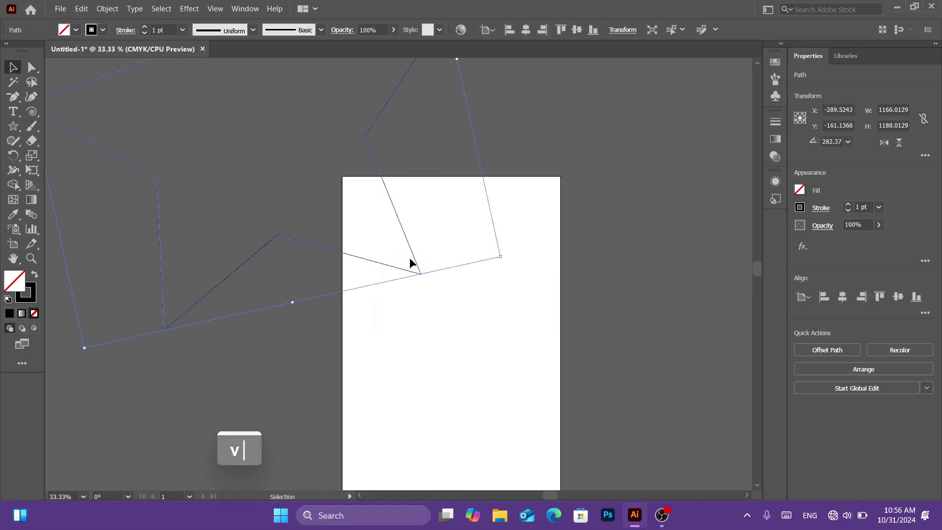
pyautogui.press('BackSpace')
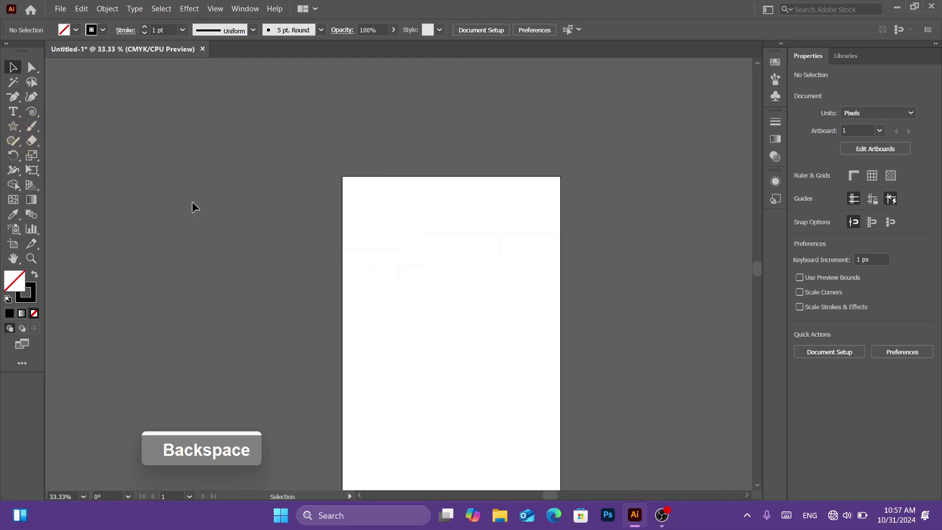
# Paint a letter B across the artboard's left edge with the Paintbrush tool, then delete all its strokes.
pyautogui.press('b')
pyautogui.moveTo(283, 203)
pyautogui.mouseDown()
pyautogui.moveTo(294, 310)
pyautogui.moveTo(337, 235)
pyautogui.moveTo(310, 282)
pyautogui.mouseUp()
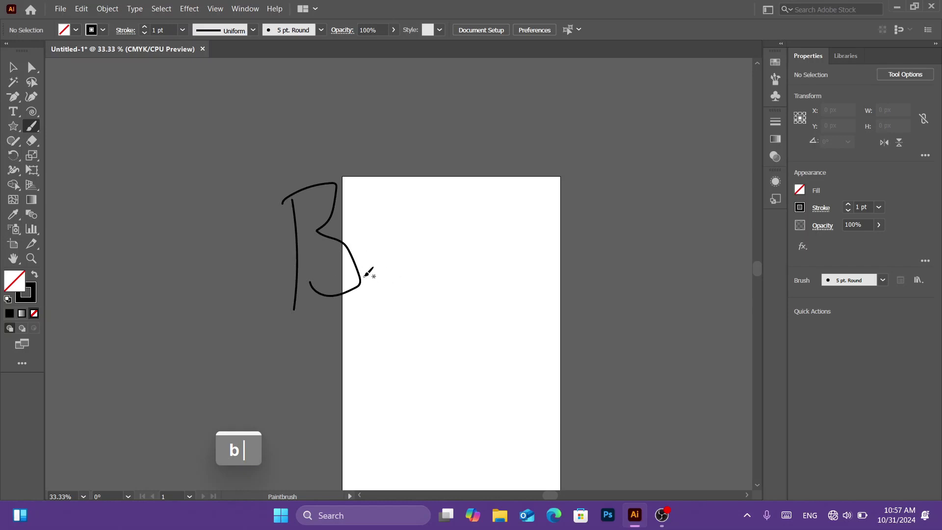
pyautogui.press('v')
pyautogui.moveTo(414, 373); pyautogui.dragTo(226, 124)
pyautogui.press('BackSpace')
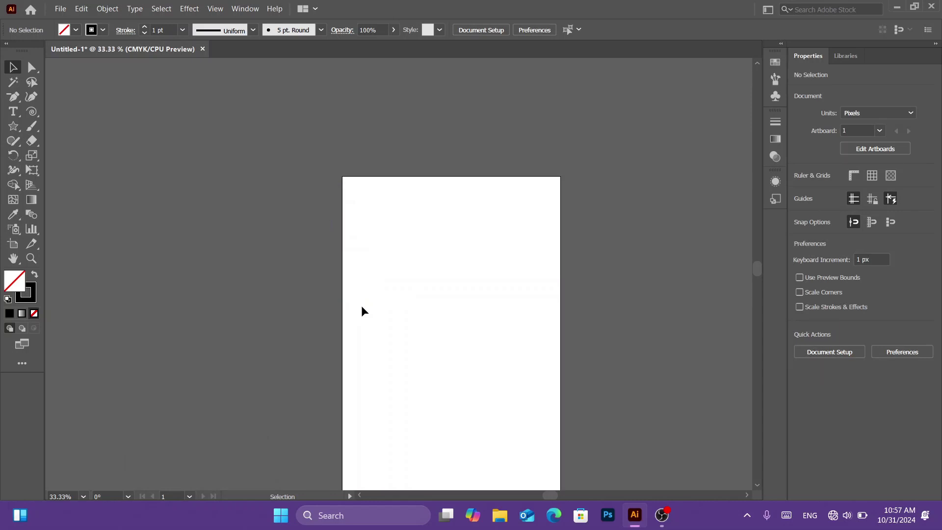
# Paint a letter B about 153 by 198 px beside the artboard with the Blob Brush and select it to inspect its merged outline.
pyautogui.hotkey('shift', 'b')
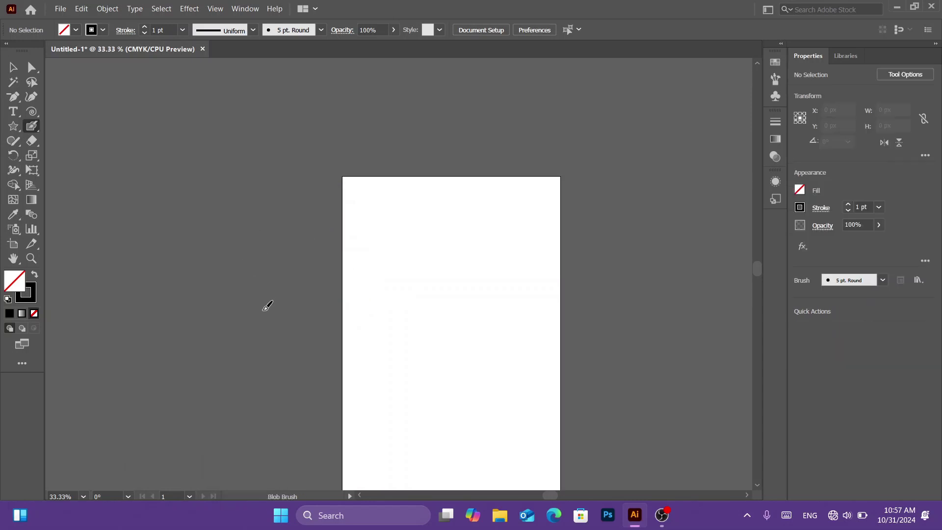
pyautogui.moveTo(256, 284)
pyautogui.mouseDown()
pyautogui.moveTo(262, 340)
pyautogui.moveTo(263, 274)
pyautogui.moveTo(298, 326)
pyautogui.moveTo(253, 325)
pyautogui.mouseUp()
pyautogui.press('v')
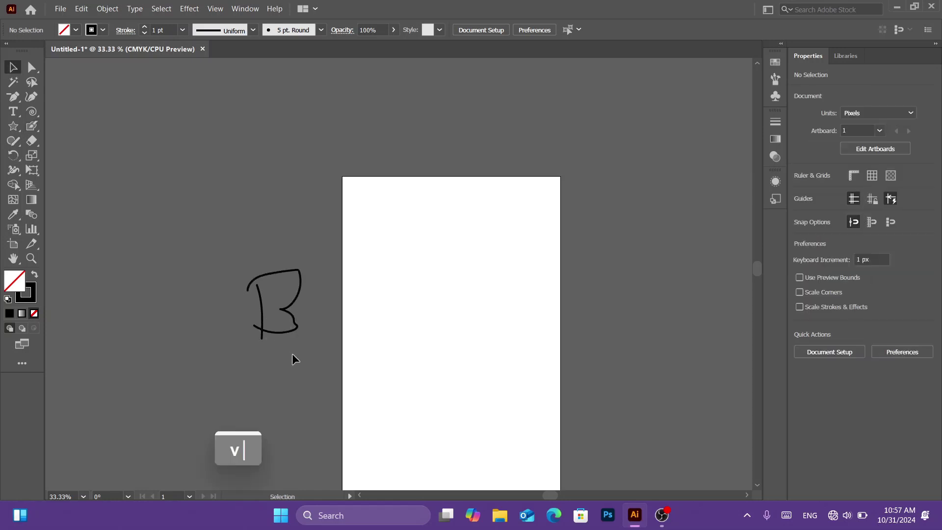
pyautogui.moveTo(333, 369); pyautogui.dragTo(243, 310)
pyautogui.scroll(4, 272, 346)
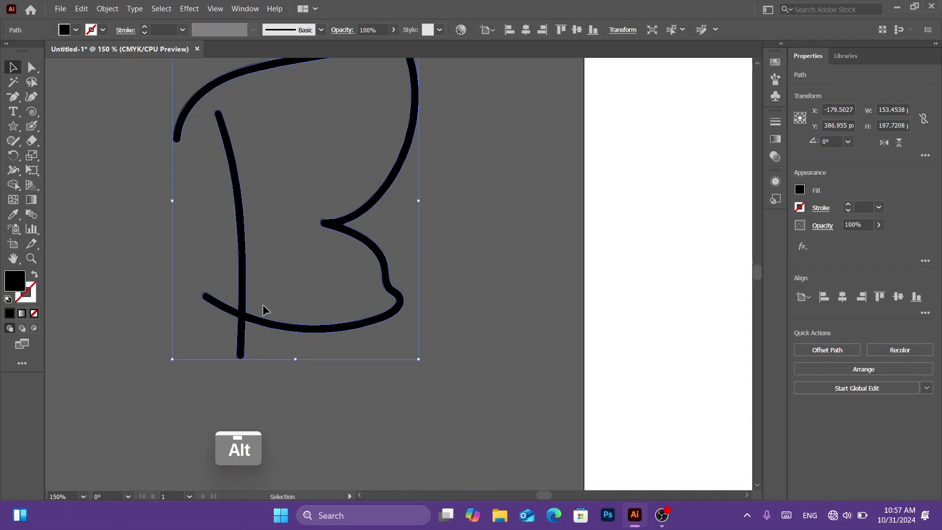
pyautogui.scroll(-2, 263, 309)
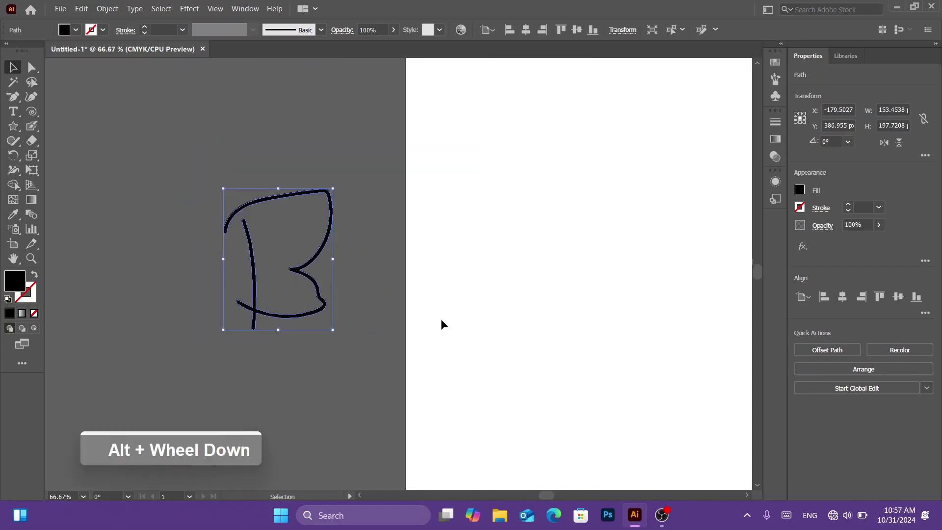
# Paint a two-stroke letter B at the artboard's left edge with the Paintbrush and move its curved stroke away from the vertical one.
pyautogui.press('b')
pyautogui.moveTo(408, 238); pyautogui.dragTo(421, 336)
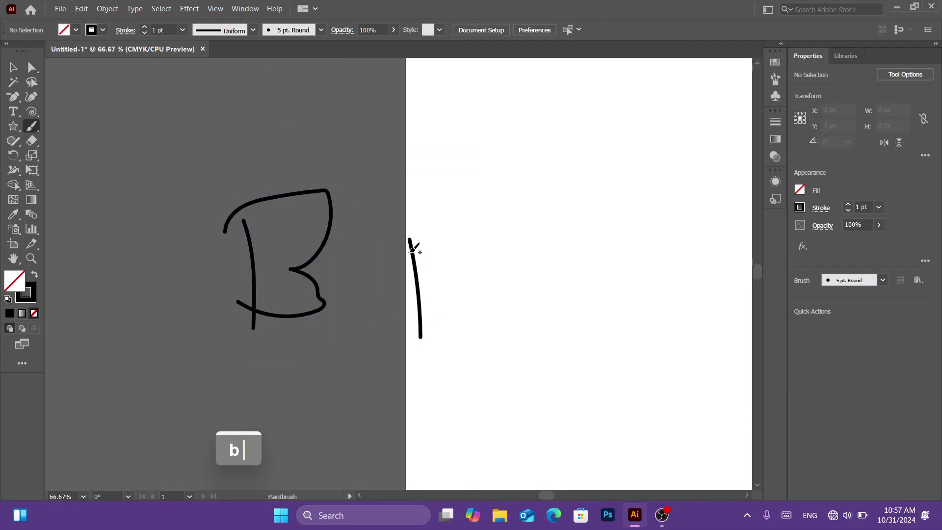
pyautogui.moveTo(402, 222)
pyautogui.mouseDown()
pyautogui.moveTo(423, 215)
pyautogui.moveTo(446, 242)
pyautogui.moveTo(428, 266)
pyautogui.moveTo(459, 267)
pyautogui.moveTo(417, 319)
pyautogui.moveTo(394, 323)
pyautogui.moveTo(564, 282)
pyautogui.mouseUp()
pyautogui.press('v')
pyautogui.click(438, 308)
pyautogui.click(420, 325)
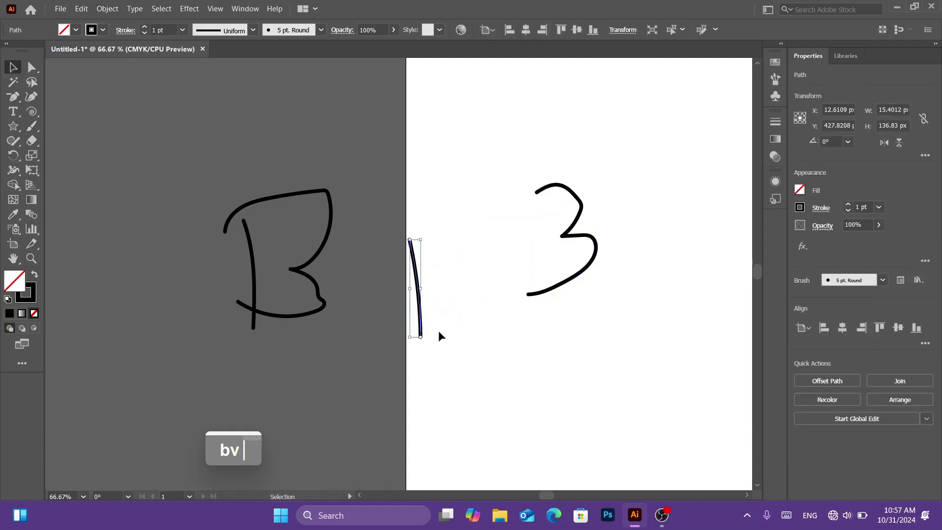
# Delete the Blob Brush letter and both Paintbrush strokes.
pyautogui.click(629, 398)
pyautogui.moveTo(666, 460); pyautogui.dragTo(138, 108)
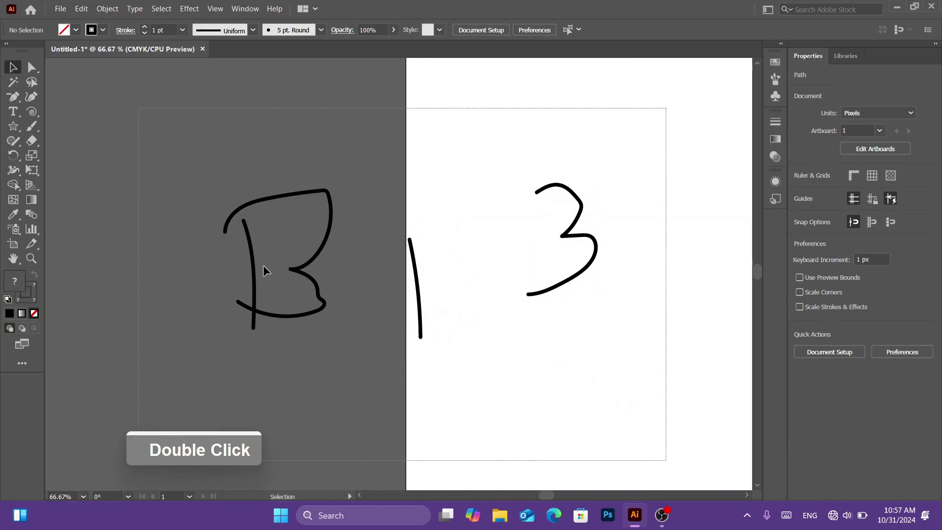
pyautogui.press('BackSpace')
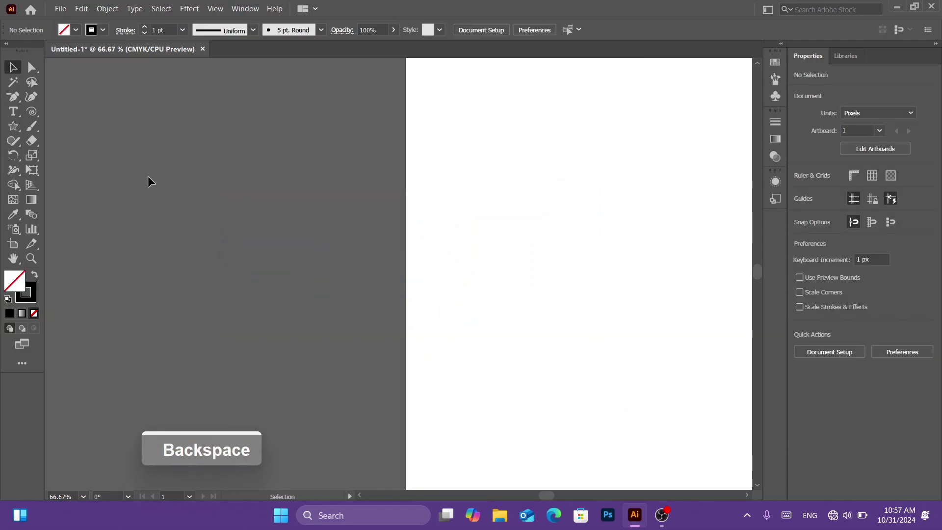
# Paint a letter B about 73 by 124 px with the Blob Brush and move it to the artboard's left edge, about X -32 px, Y 324 px.
pyautogui.hotkey('shift', 'b')
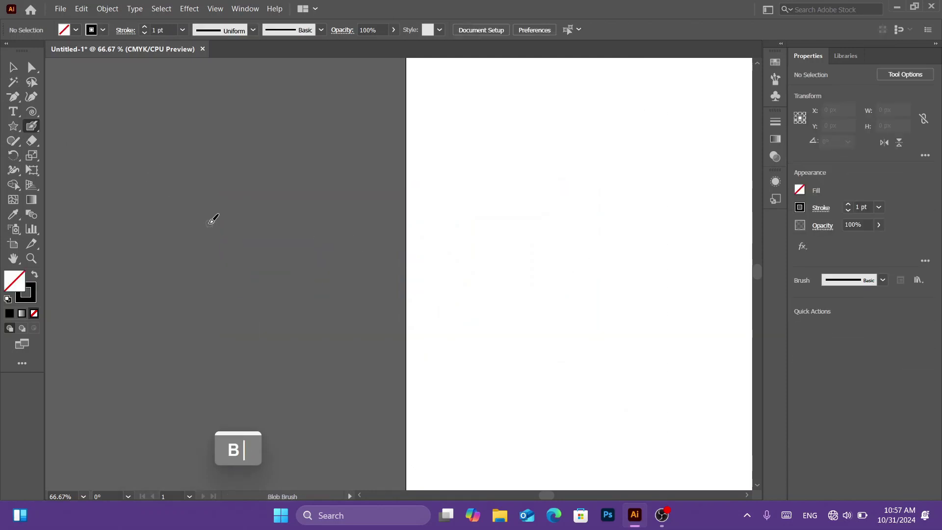
pyautogui.moveTo(210, 221)
pyautogui.mouseDown()
pyautogui.moveTo(216, 286)
pyautogui.moveTo(211, 219)
pyautogui.moveTo(234, 217)
pyautogui.moveTo(219, 250)
pyautogui.moveTo(231, 251)
pyautogui.moveTo(237, 280)
pyautogui.moveTo(203, 286)
pyautogui.moveTo(384, 258)
pyautogui.mouseUp()
pyautogui.press('v')
pyautogui.click(224, 295)
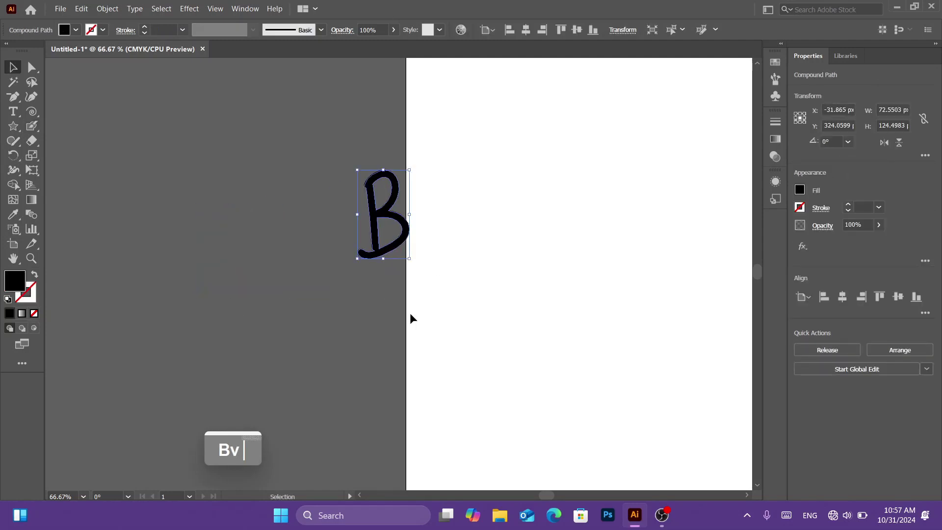
# Delete the Blob Brush letter B and draw a rectangle about 396 by 351 px across the artboard's left edge.
pyautogui.press('BackSpace')
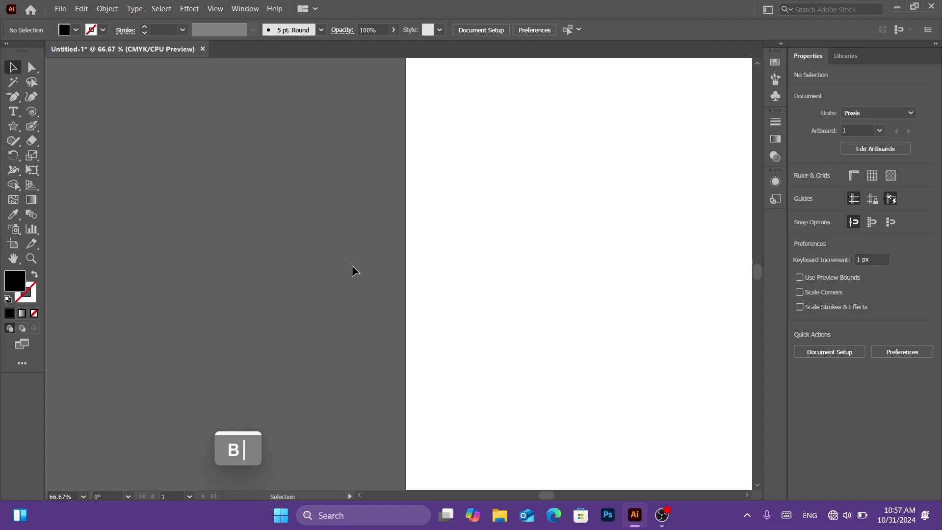
pyautogui.press('m')
pyautogui.moveTo(308, 163); pyautogui.dragTo(590, 412)
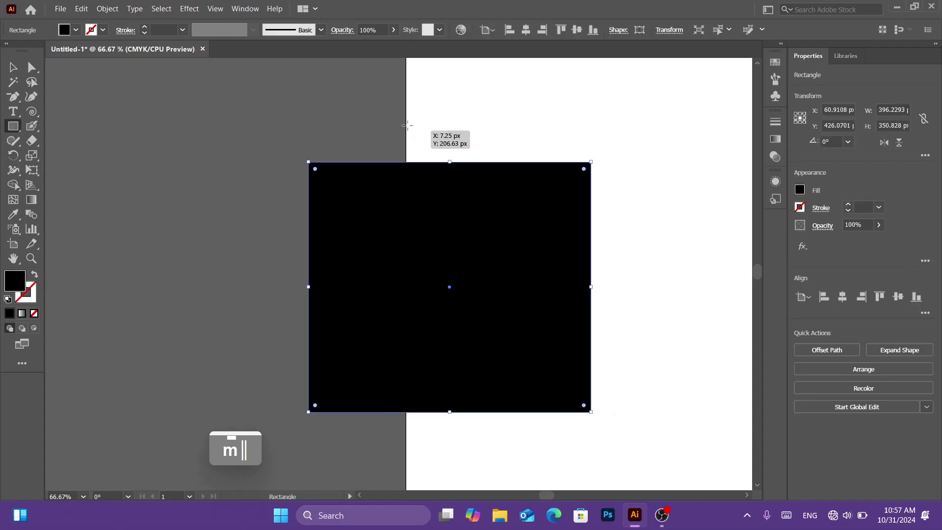
# Draw rectangles of about 110 by 210, 264 by 175 and 214 by 186 px overlapping the large one's top, lower-right and lower-left.
pyautogui.moveTo(406, 119); pyautogui.dragTo(485, 268)
pyautogui.scroll(-2, 504, 274)
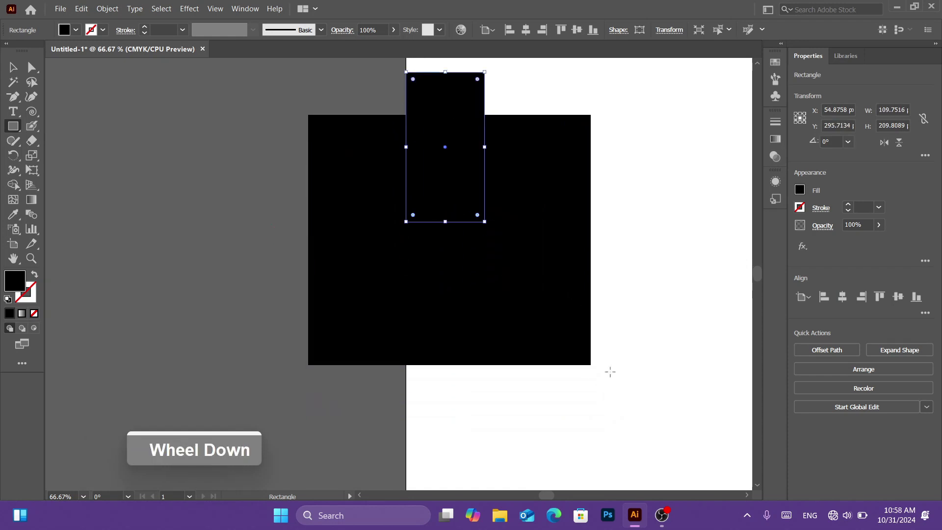
pyautogui.moveTo(669, 295); pyautogui.dragTo(480, 420)
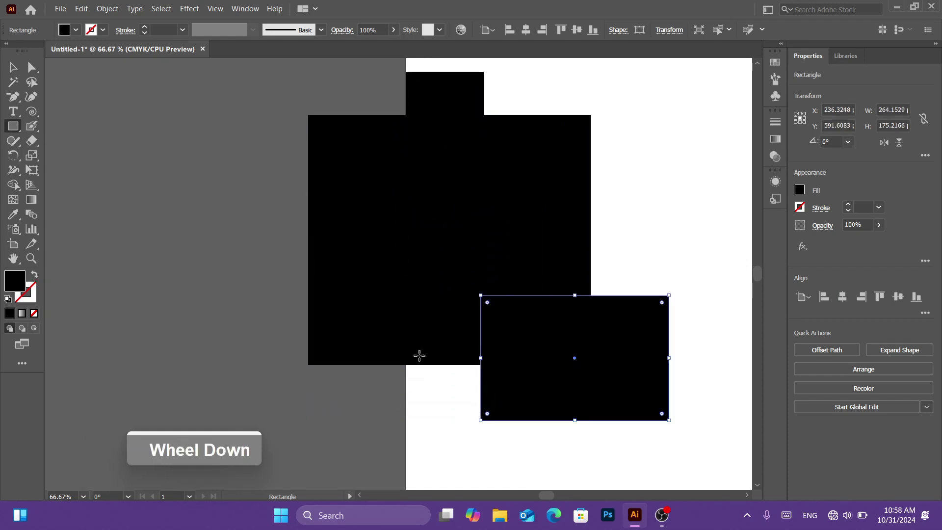
pyautogui.moveTo(212, 279); pyautogui.dragTo(366, 412)
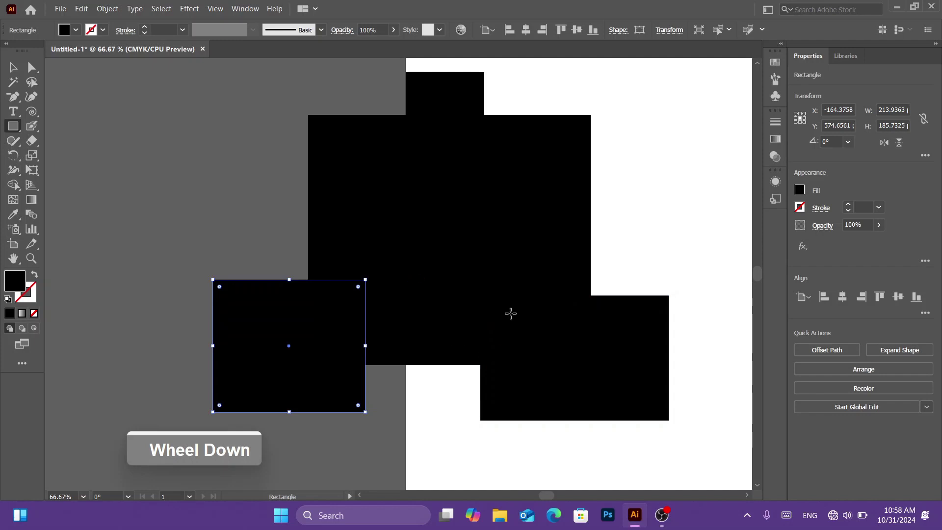
# Select all four rectangles and swap their fill and stroke to get 1 pt black outlines without a fill.
pyautogui.press('v')
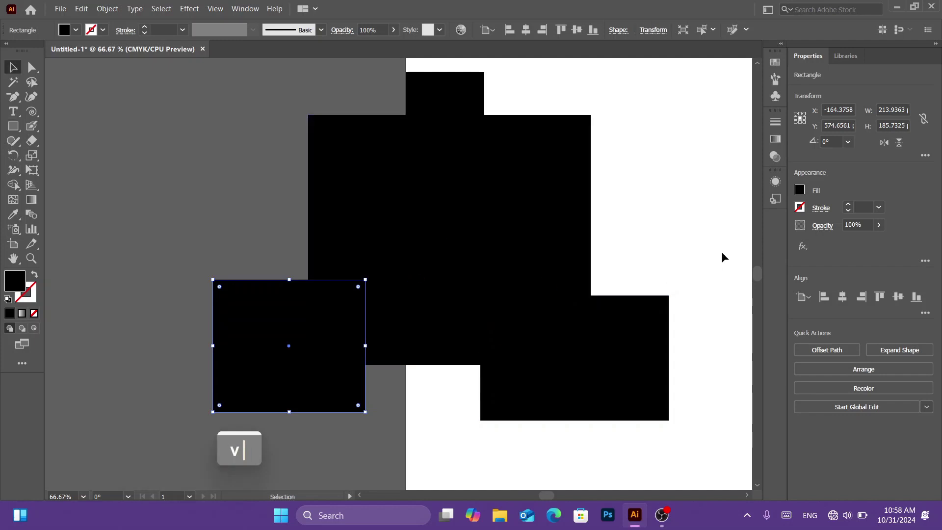
pyautogui.click(799, 190)
pyautogui.click(624, 141)
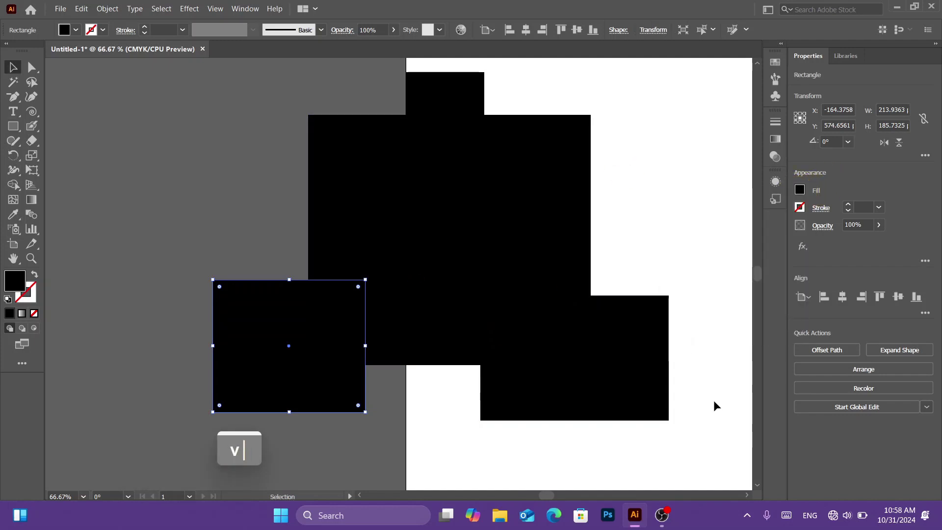
pyautogui.moveTo(715, 403); pyautogui.dragTo(263, 59)
pyautogui.scroll(-2, 717, 246)
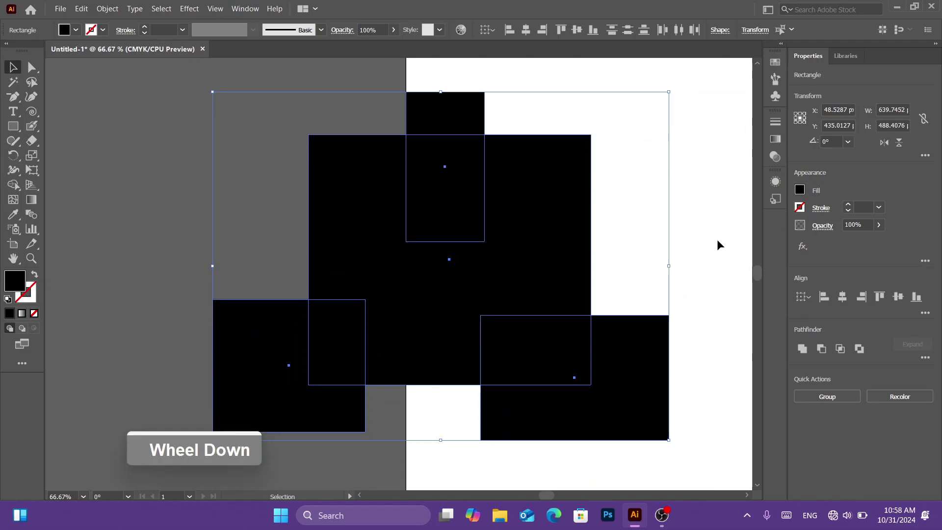
pyautogui.click(799, 189)
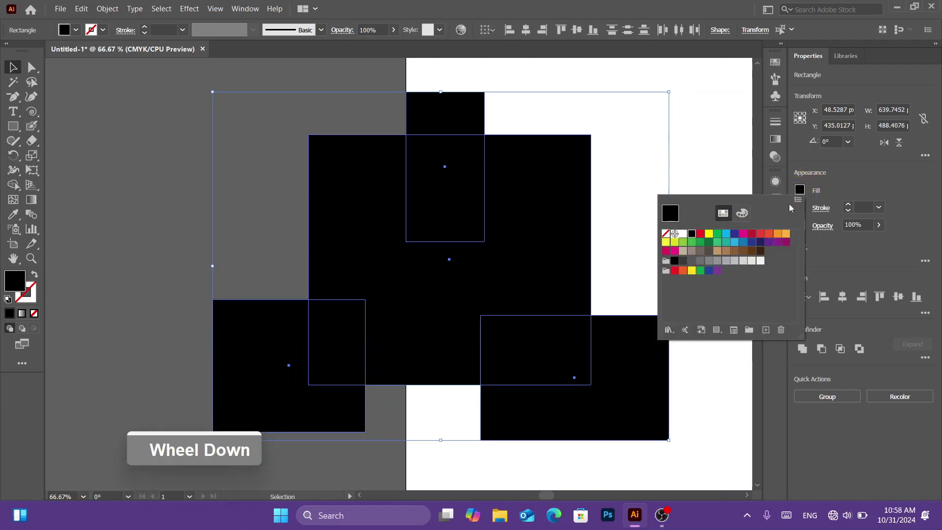
pyautogui.click(794, 188)
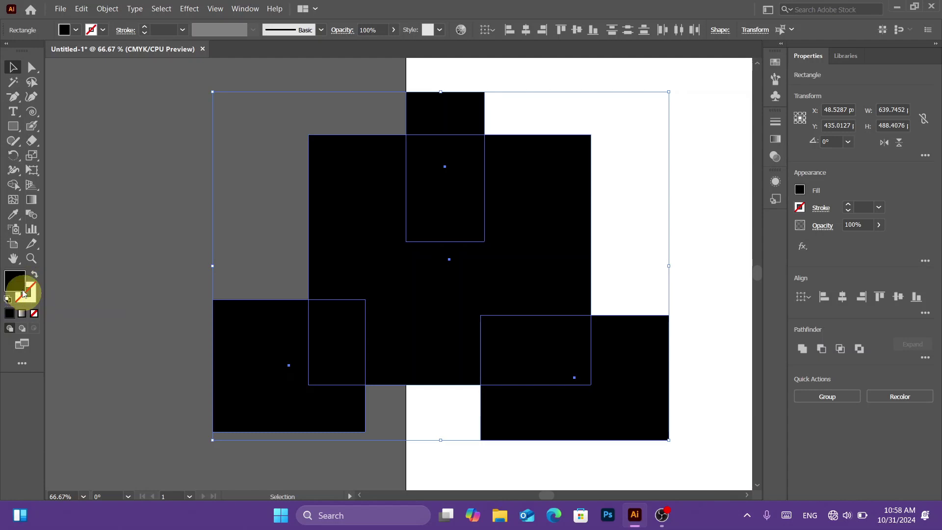
pyautogui.click(34, 314)
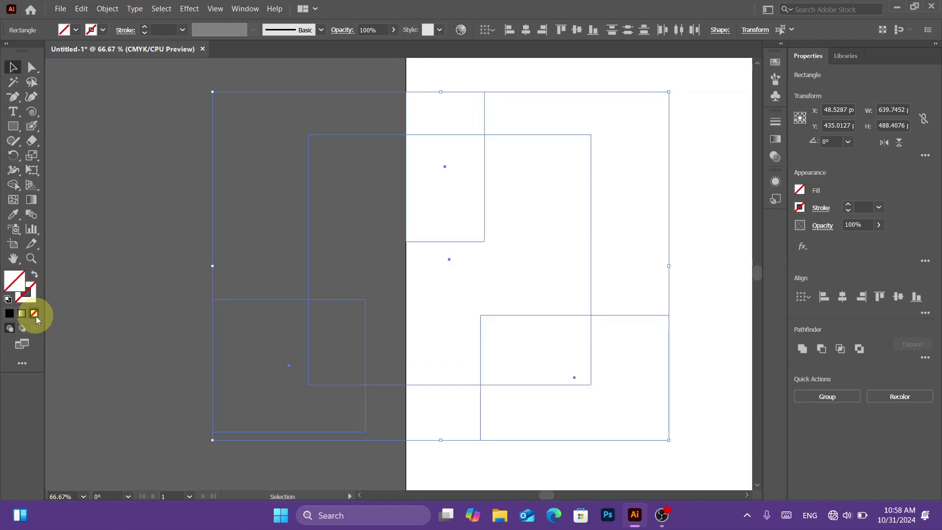
pyautogui.click(9, 313)
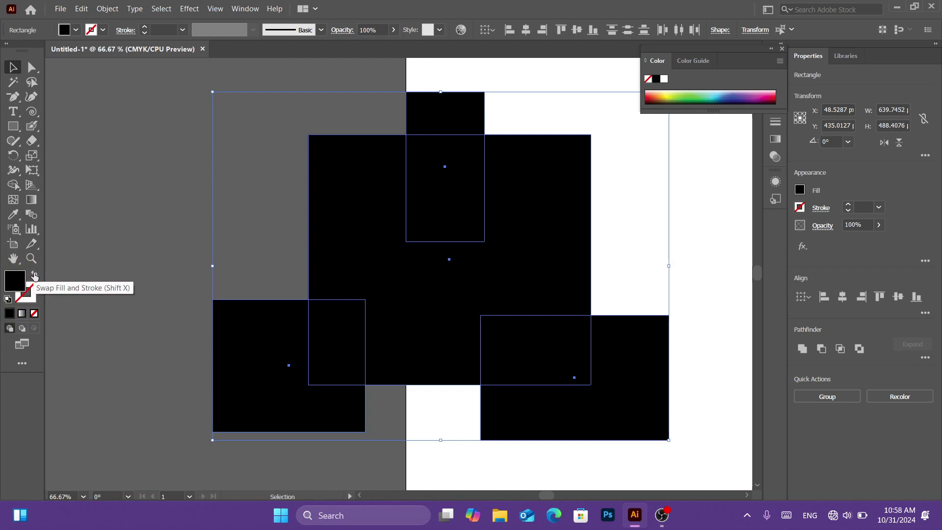
pyautogui.click(35, 278)
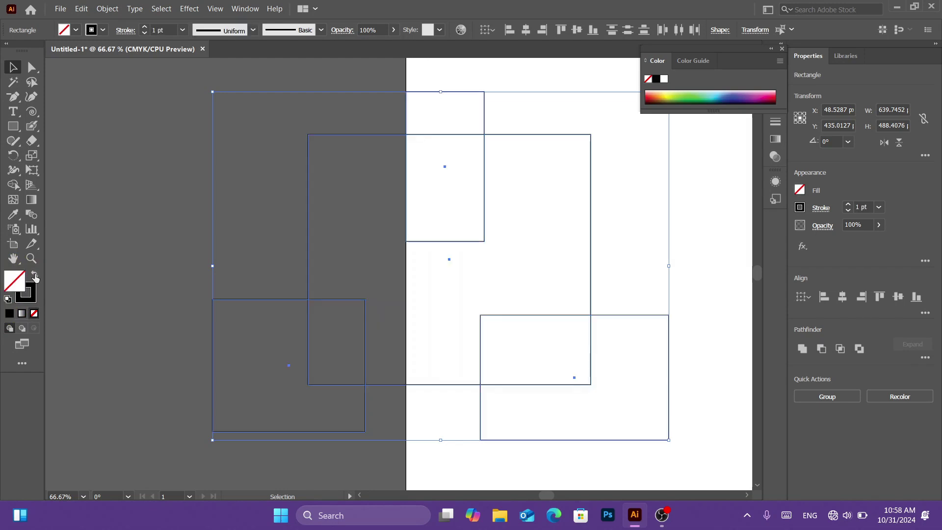
pyautogui.click(127, 287)
# Select all four outlines and use Shape Builder to merge the lower-right rectangle with its overlap of the large one.
pyautogui.moveTo(197, 193); pyautogui.dragTo(652, 398)
pyautogui.click(716, 366)
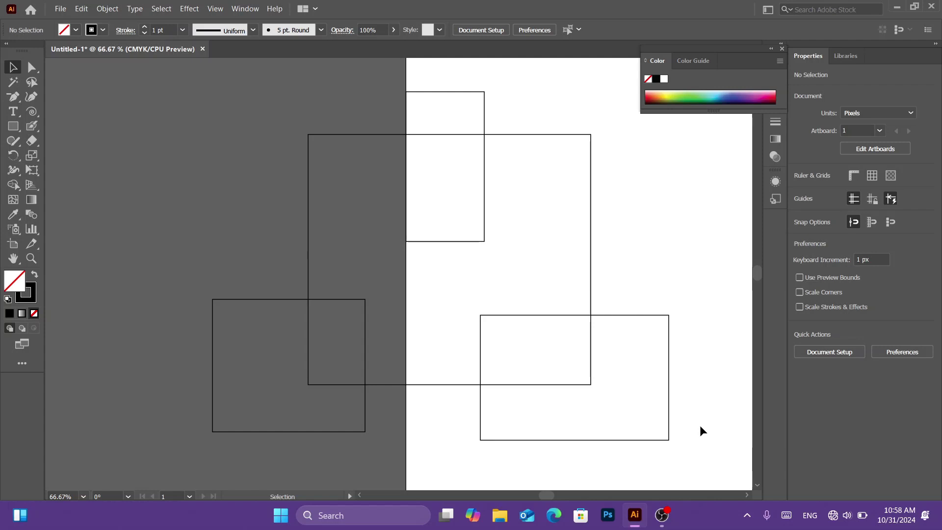
pyautogui.moveTo(700, 425); pyautogui.dragTo(240, 189)
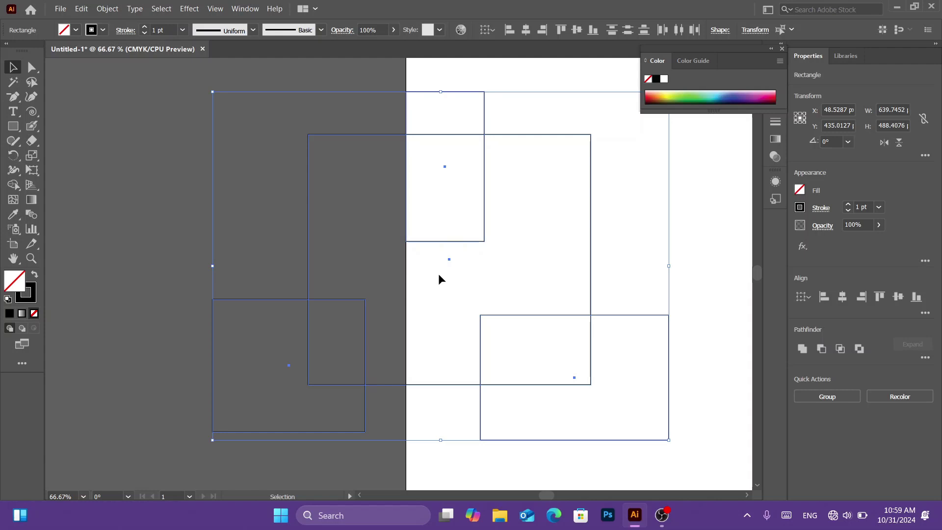
pyautogui.hotkey('shift', 'm')
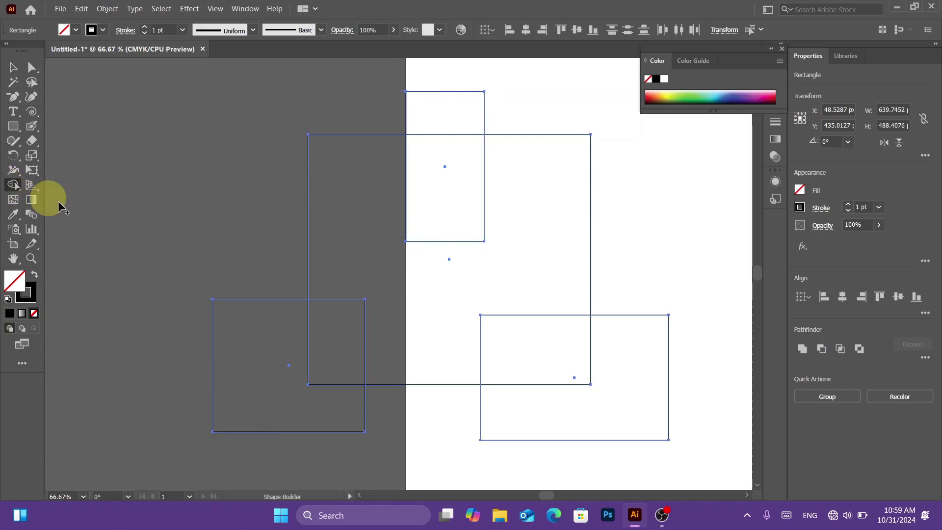
pyautogui.click(449, 203)
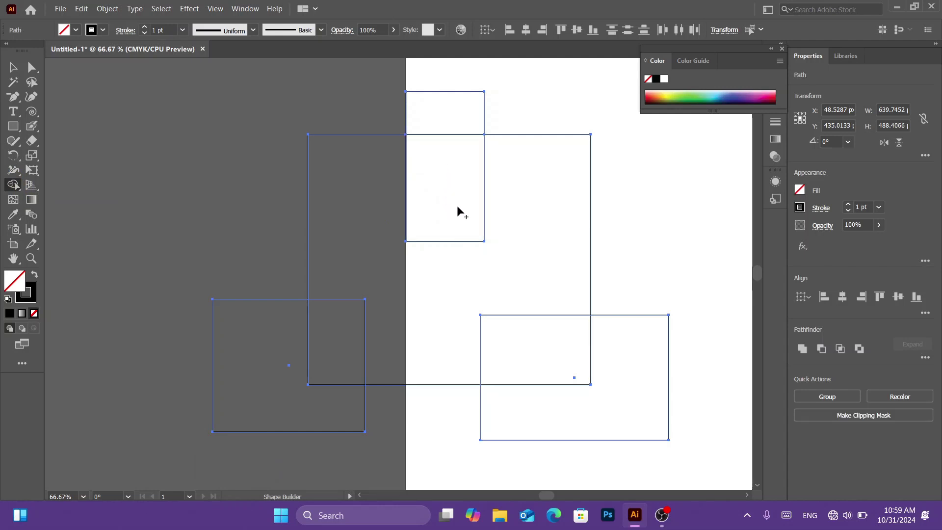
pyautogui.moveTo(359, 199); pyautogui.dragTo(393, 279)
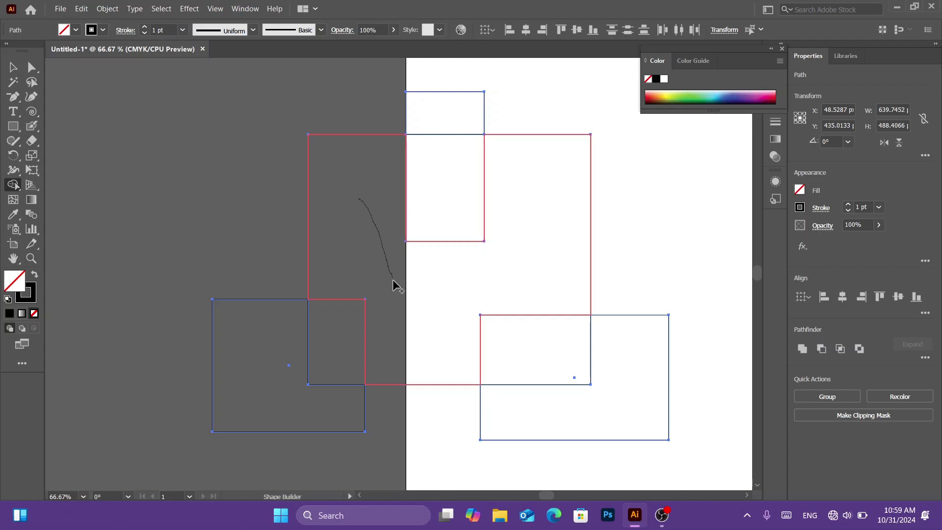
pyautogui.moveTo(479, 270); pyautogui.dragTo(529, 259)
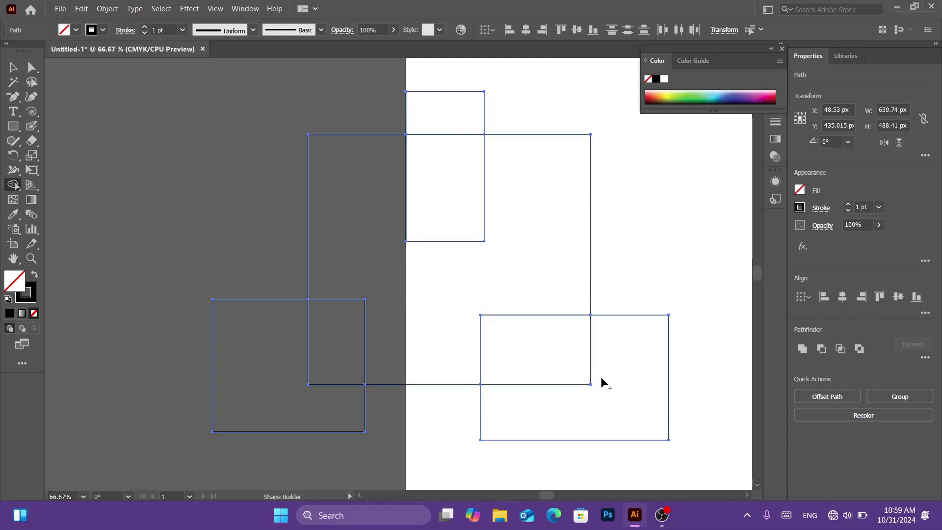
pyautogui.moveTo(546, 339); pyautogui.dragTo(607, 414)
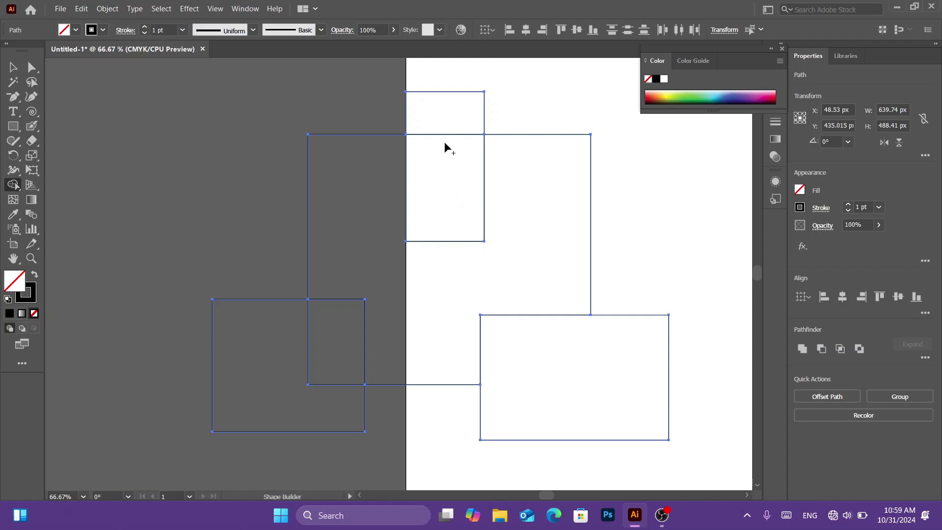
# Subtract the top, lower-left and lower-right rectangles with their overlaps from the large rectangle using Shape Builder.
pyautogui.keyDown('alt'); pyautogui.click(445, 116); pyautogui.keyUp('alt')
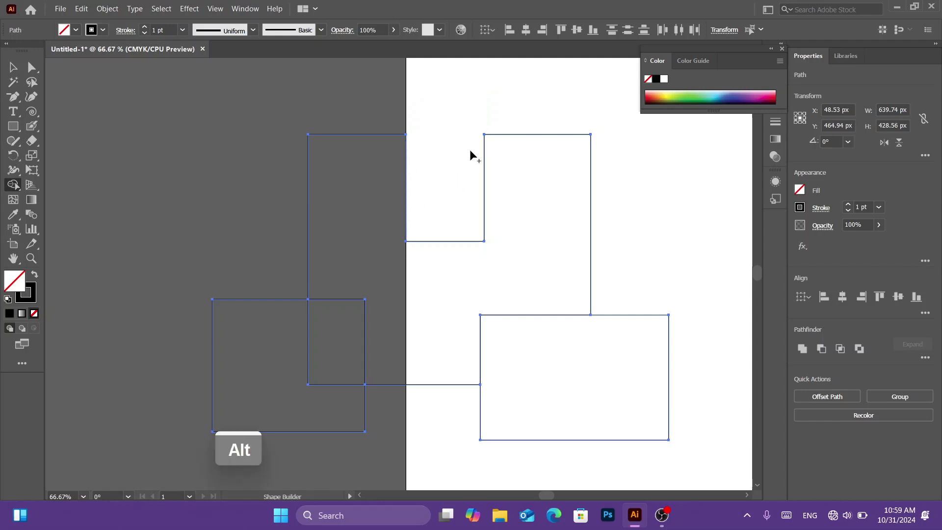
pyautogui.moveTo(331, 339); pyautogui.dragTo(267, 374)
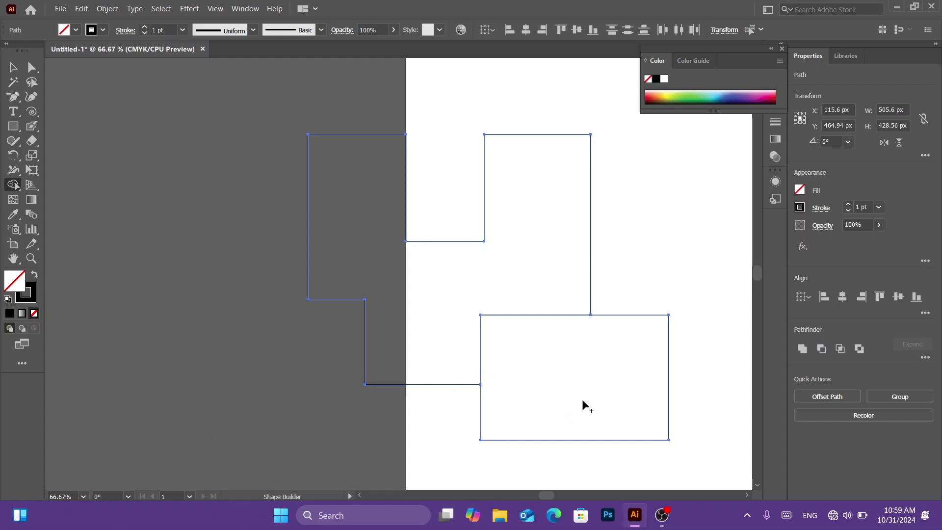
pyautogui.keyDown('alt'); pyautogui.click(588, 375); pyautogui.keyUp('alt')
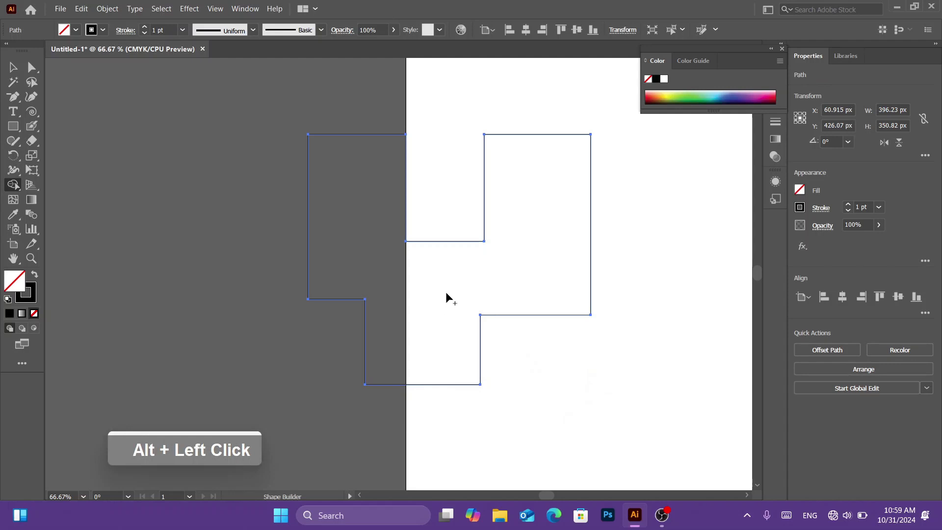
# Move the notched shape off the artboard to about X -268 px, Y 358 px and fill it with light blue.
pyautogui.press('v')
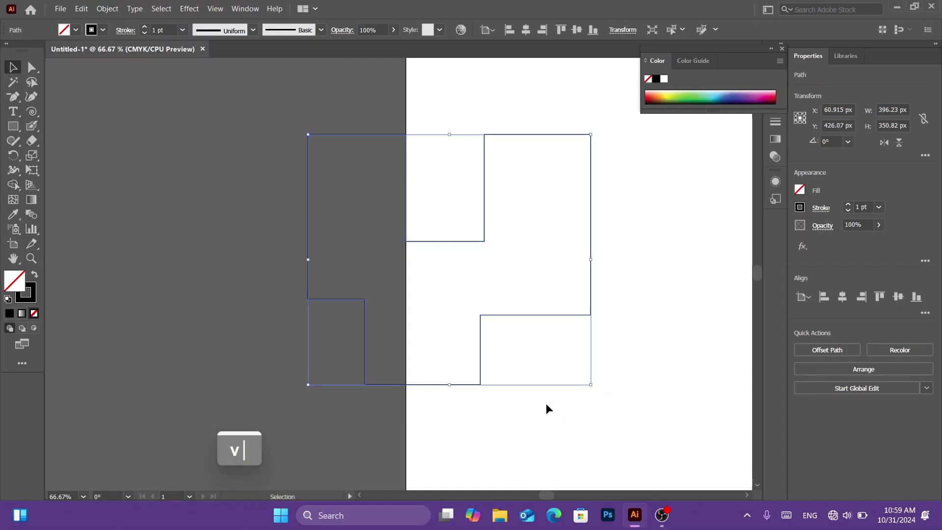
pyautogui.moveTo(417, 241); pyautogui.dragTo(182, 193)
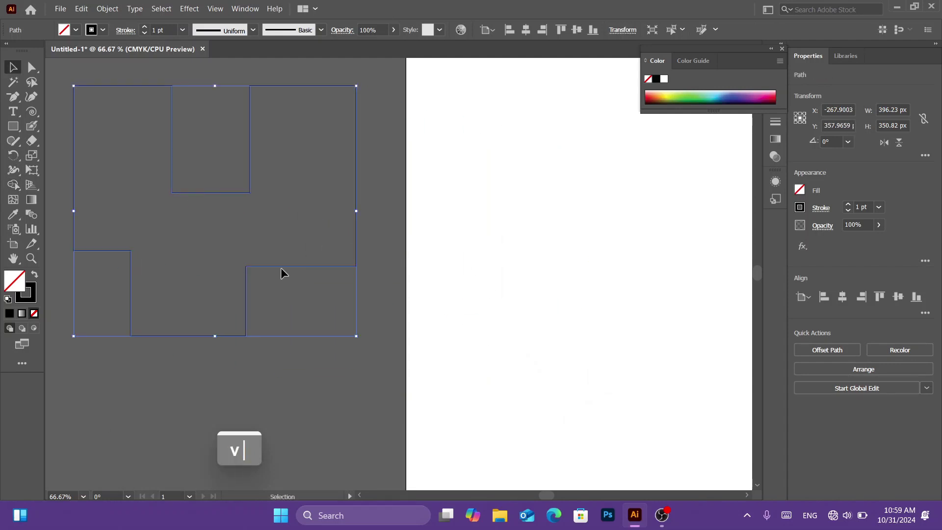
pyautogui.click(802, 191)
pyautogui.click(733, 243)
pyautogui.doubleClick(459, 252)
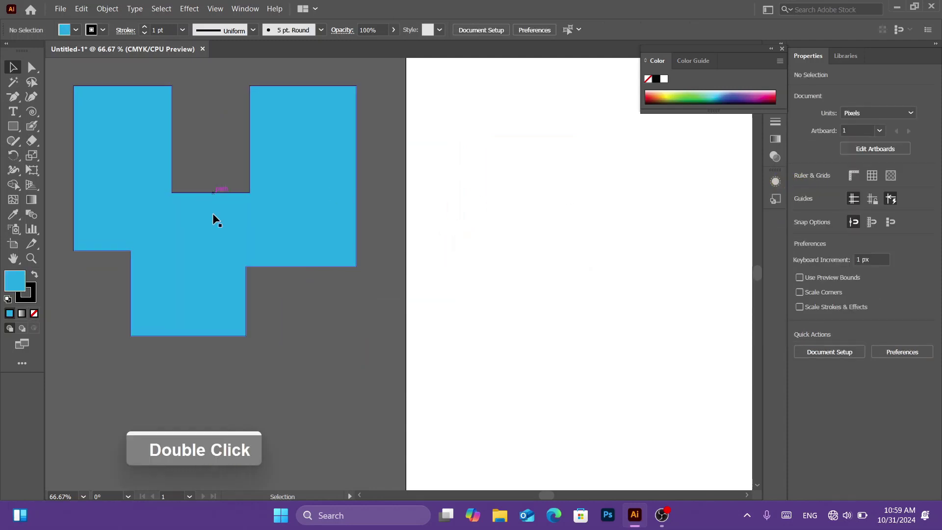
# Delete the notched shape and draw two separate rectangles beside the artboard, about 263 by 303 px above and 208 by 348 px below.
pyautogui.moveTo(443, 191); pyautogui.dragTo(83, 347)
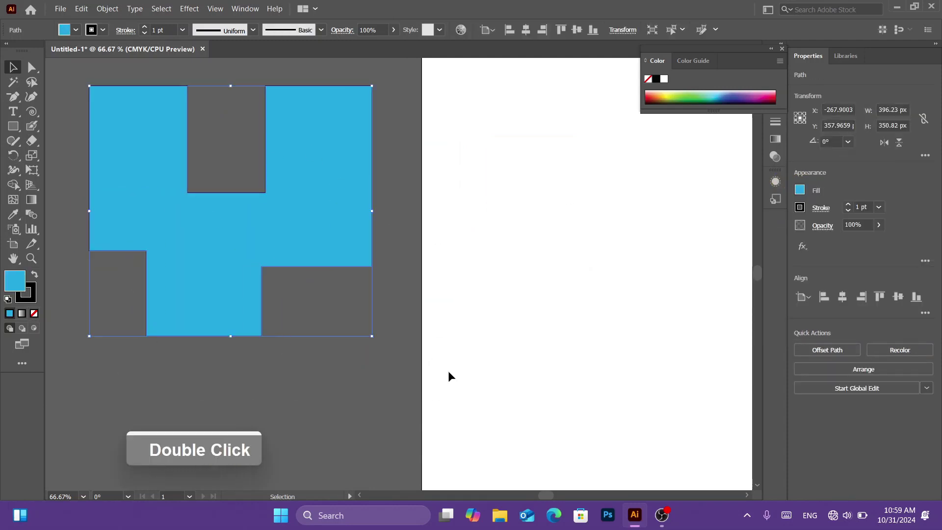
pyautogui.press('BackSpace')
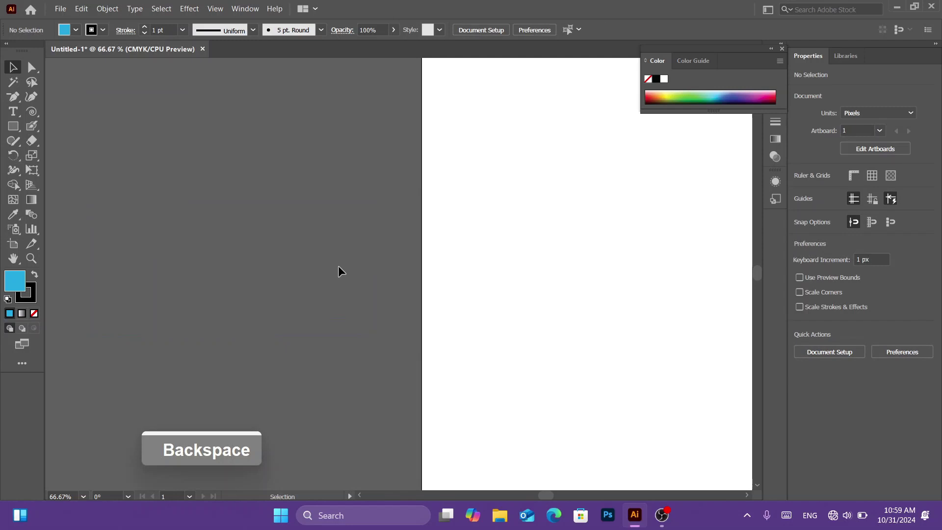
pyautogui.scroll(-2, 339, 265)
pyautogui.press('m')
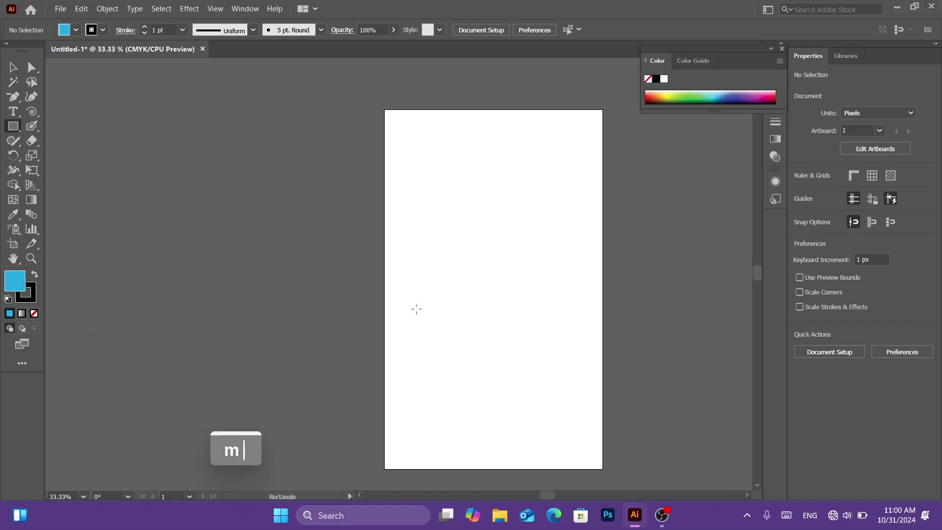
pyautogui.moveTo(272, 120); pyautogui.dragTo(366, 229)
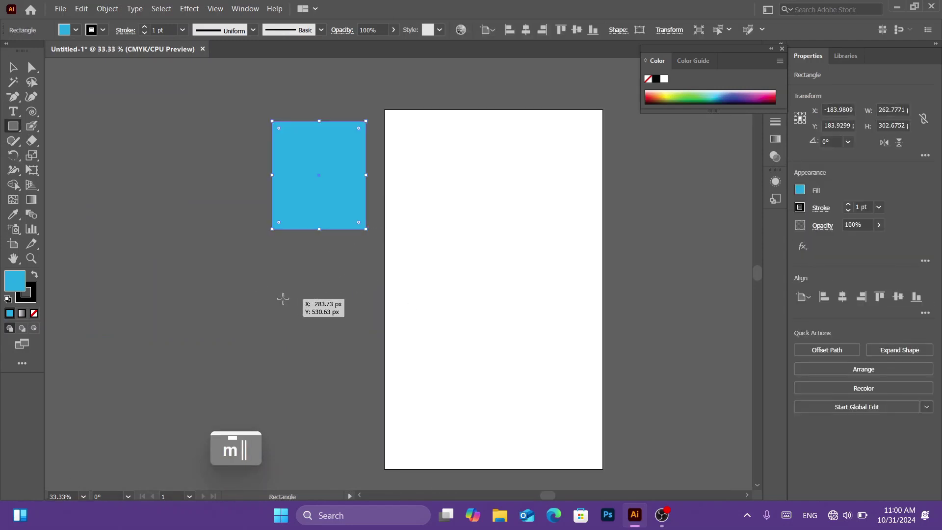
pyautogui.moveTo(275, 312); pyautogui.dragTo(349, 435)
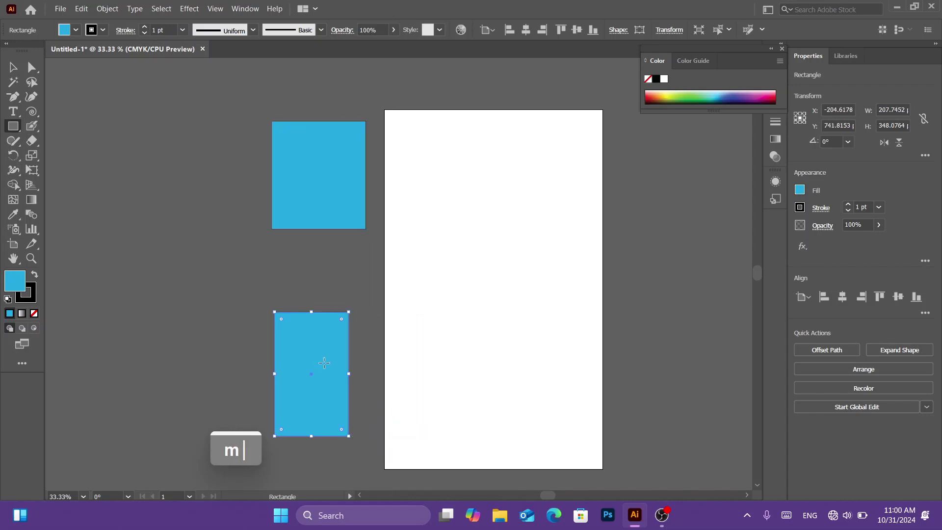
# Fill the lower rectangle with dark blue and remove its stroke.
pyautogui.click(799, 190)
pyautogui.click(755, 241)
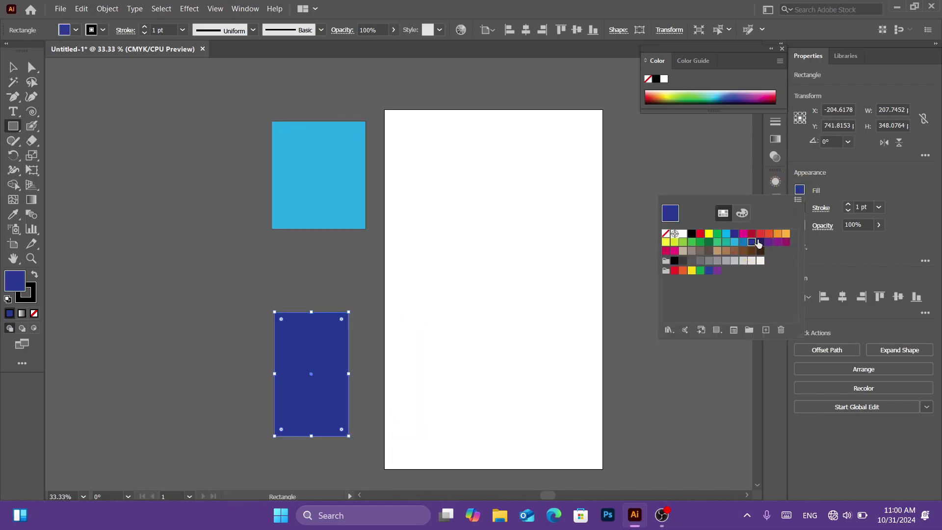
pyautogui.click(800, 191)
pyautogui.click(800, 208)
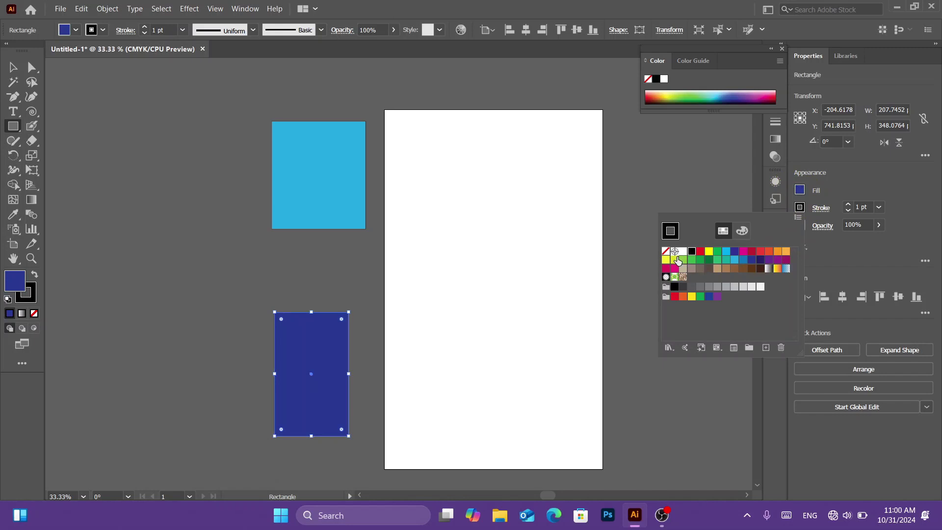
pyautogui.click(666, 253)
pyautogui.click(805, 190)
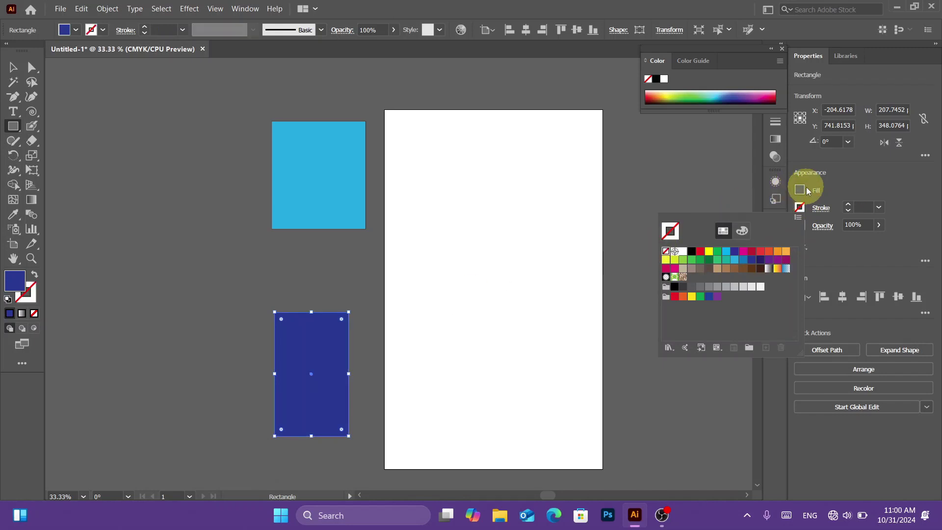
pyautogui.click(801, 191)
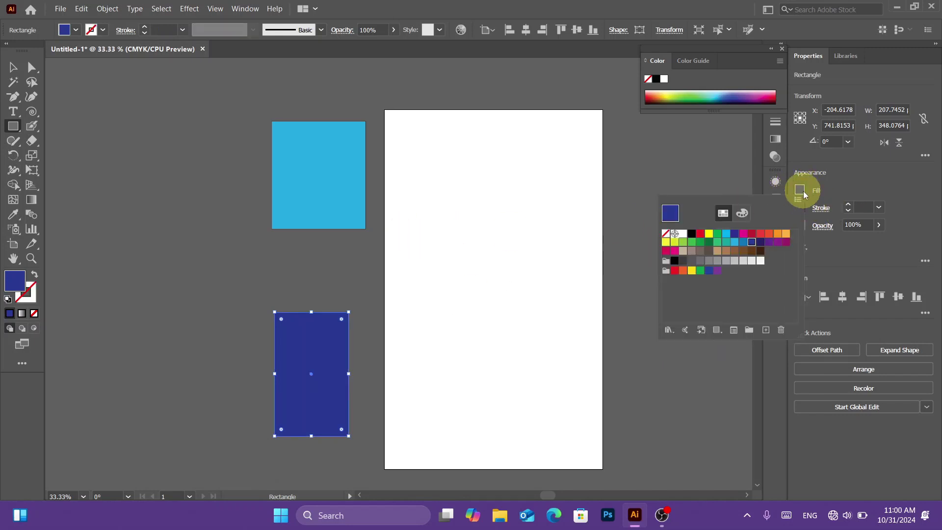
pyautogui.click(802, 191)
# Move the dark blue rectangle onto the artboard, to about X 156 px, Y 509 px.
pyautogui.press('v')
pyautogui.click(442, 305)
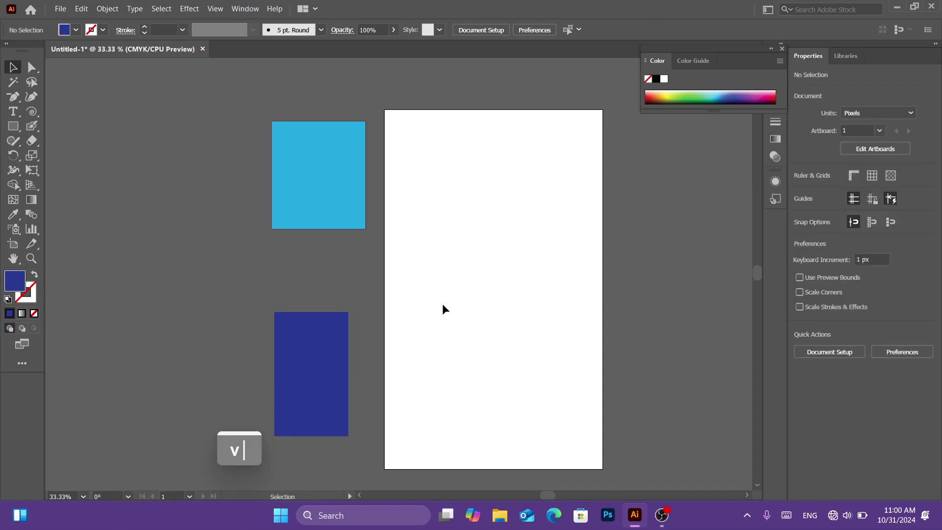
pyautogui.click(326, 356)
pyautogui.moveTo(325, 355); pyautogui.dragTo(453, 266)
# Examine the dark blue rectangle up close and within the whole artboard, using the Zoom tool to change magnification.
pyautogui.keyDown('alt'); pyautogui.scroll(3, 456, 223); pyautogui.keyUp('alt')
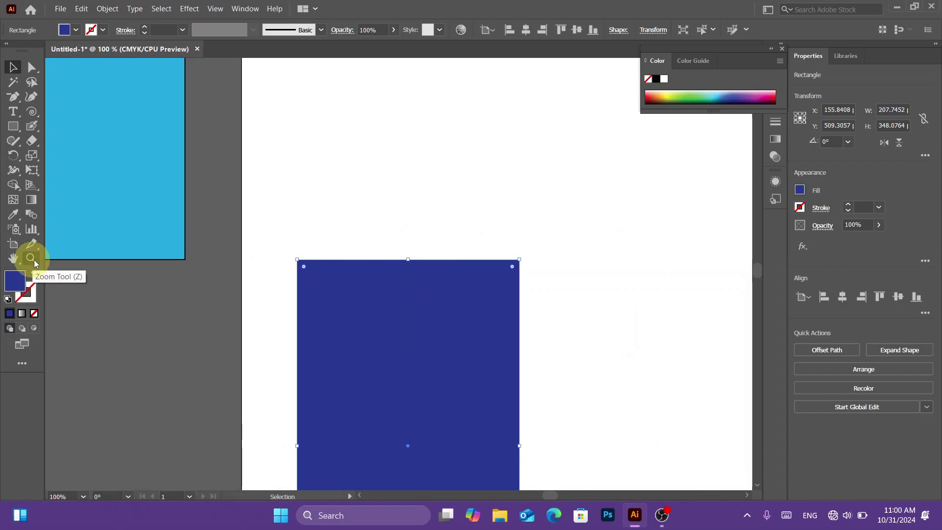
pyautogui.press('z')
pyautogui.click(367, 226)
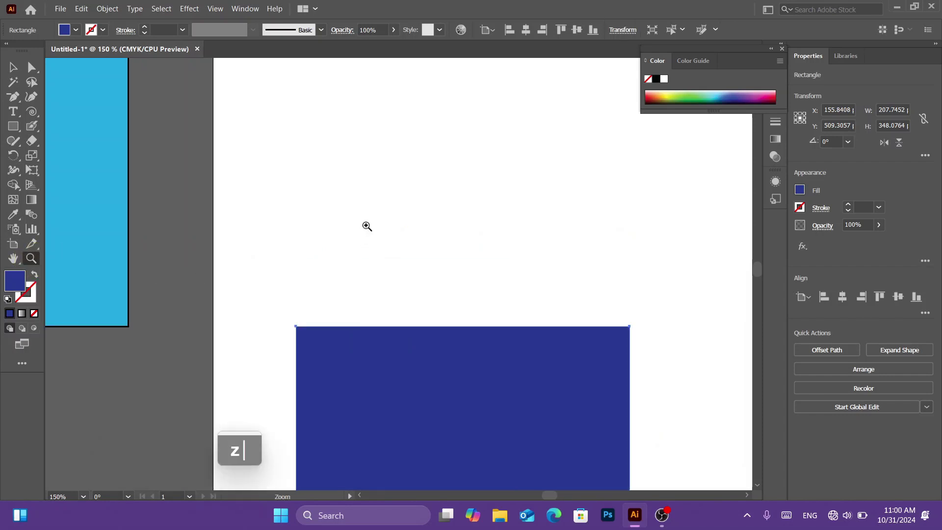
pyautogui.keyDown('alt'); pyautogui.click(386, 245); pyautogui.keyUp('alt')
pyautogui.keyDown('alt'); pyautogui.click(386, 245); pyautogui.keyUp('alt')
pyautogui.keyDown('alt'); pyautogui.click(386, 245); pyautogui.keyUp('alt')
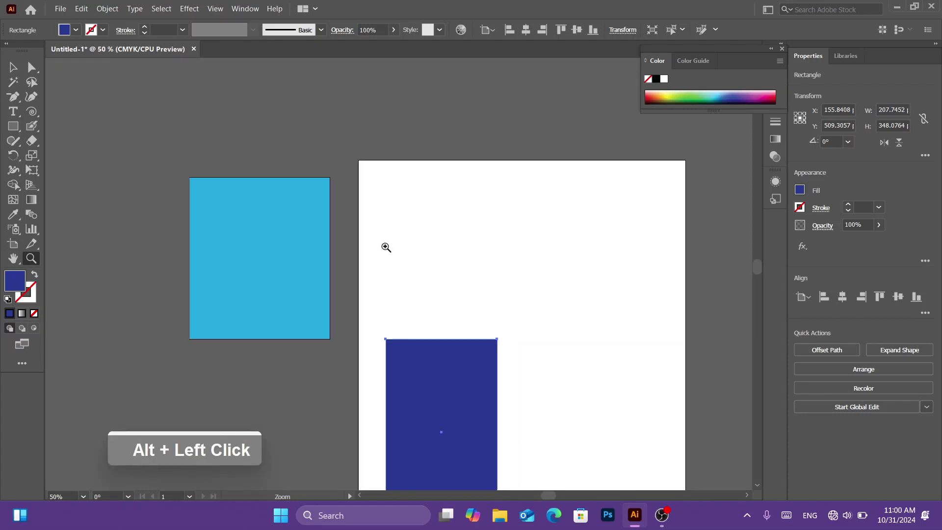
pyautogui.hotkey('ctrl', '=')
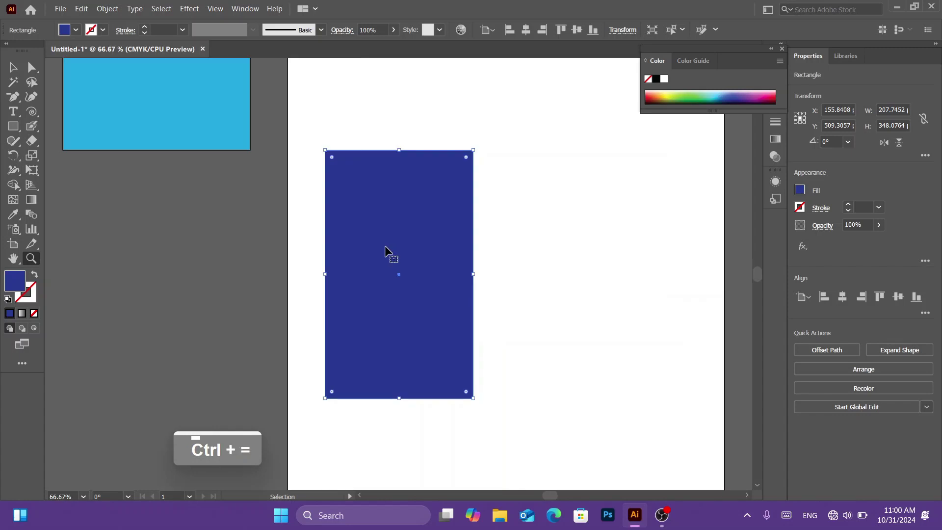
pyautogui.hotkey('ctrl', '-')
pyautogui.hotkey('ctrl', '-')
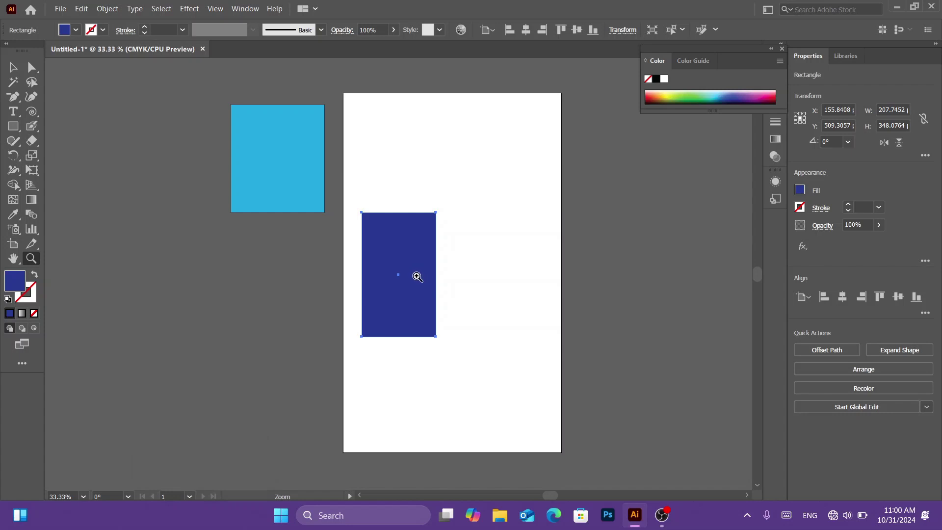
# Inspect the dark blue rectangle's edges and corners at alternating magnifications, finishing with a 33.33% view.
pyautogui.press('v')
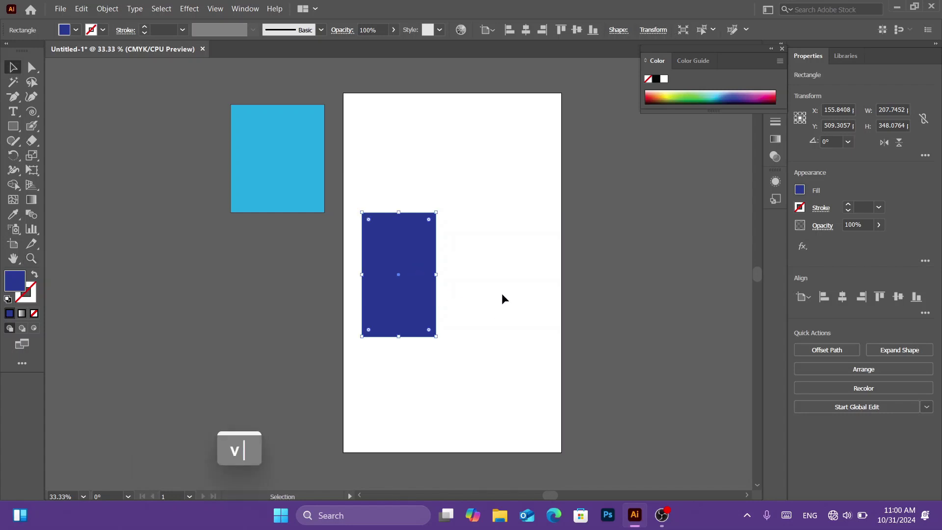
pyautogui.keyDown('alt'); pyautogui.scroll(4, 495, 275); pyautogui.keyUp('alt')
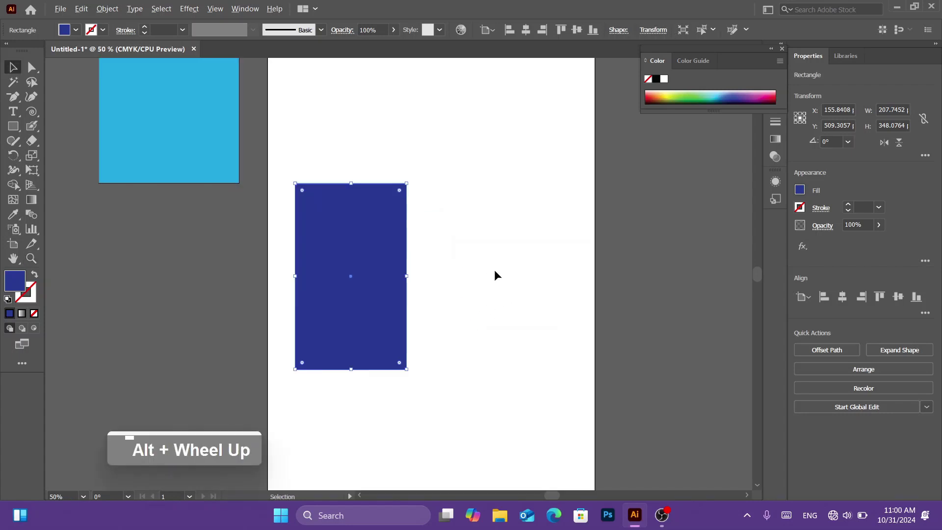
pyautogui.keyDown('alt'); pyautogui.scroll(-6, 494, 271); pyautogui.keyUp('alt')
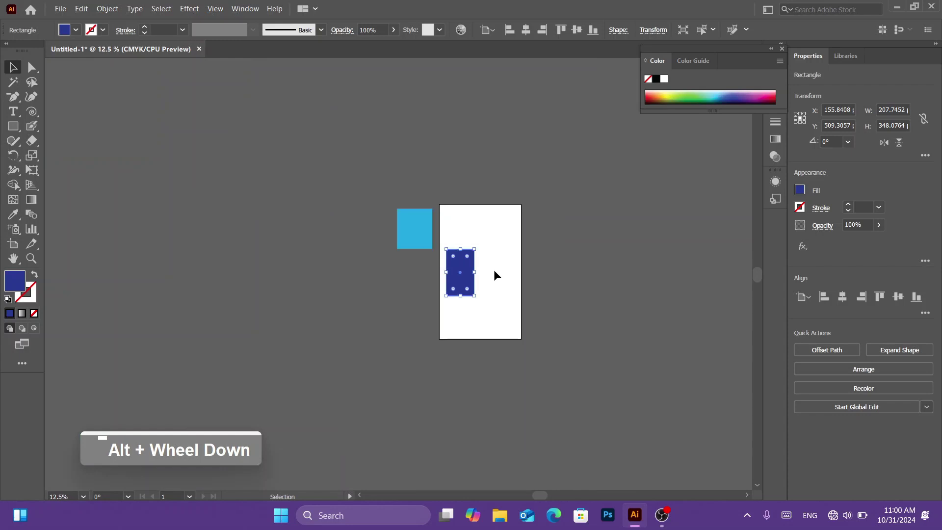
pyautogui.keyDown('alt'); pyautogui.scroll(7, 494, 271); pyautogui.keyUp('alt')
pyautogui.keyDown('alt'); pyautogui.scroll(-3, 493, 271); pyautogui.keyUp('alt')
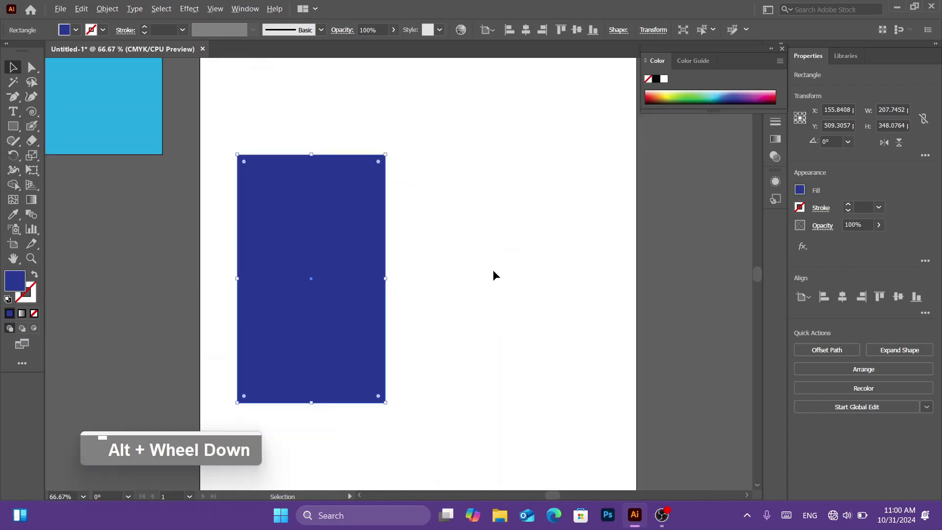
pyautogui.keyDown('alt'); pyautogui.scroll(2, 245, 215); pyautogui.keyUp('alt')
pyautogui.keyDown('alt'); pyautogui.scroll(3, 184, 177); pyautogui.keyUp('alt')
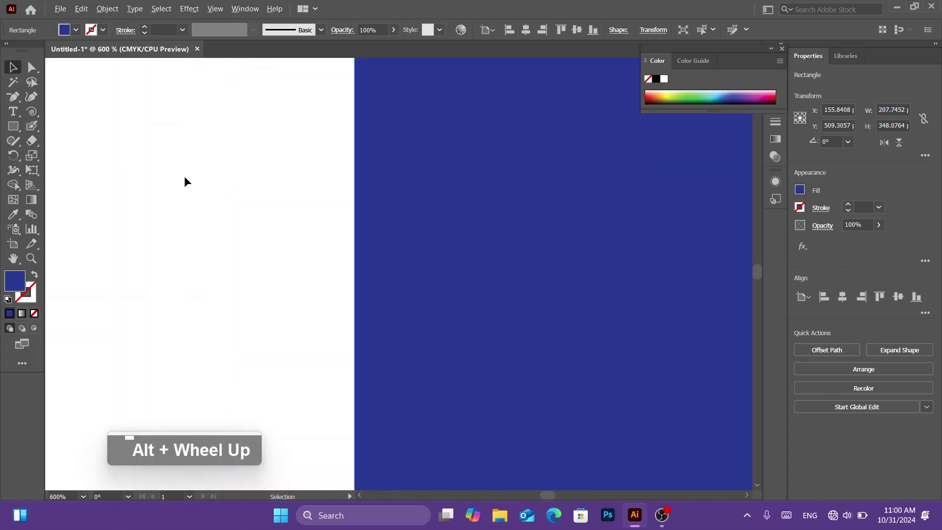
pyautogui.keyDown('alt'); pyautogui.scroll(-3, 184, 177); pyautogui.keyUp('alt')
pyautogui.keyDown('alt'); pyautogui.scroll(-3, 184, 177); pyautogui.keyUp('alt')
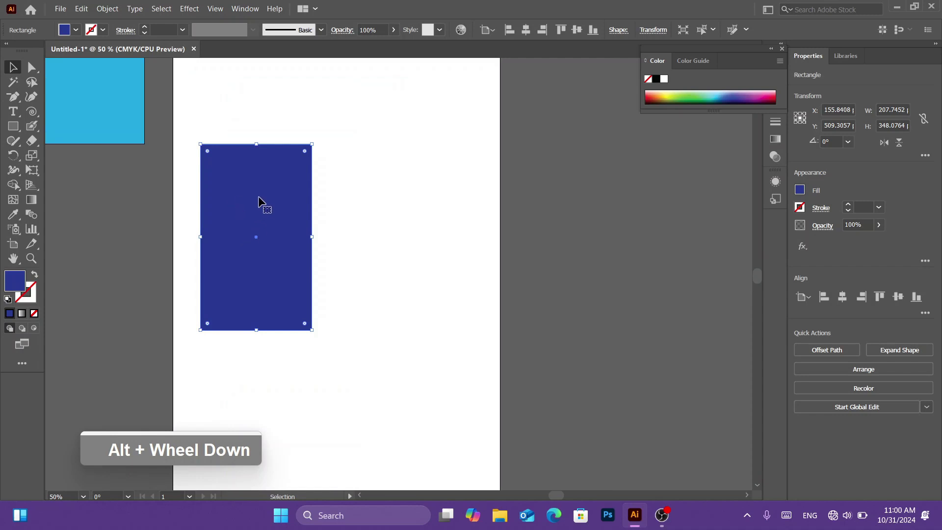
pyautogui.keyDown('alt'); pyautogui.scroll(5, 265, 160); pyautogui.keyUp('alt')
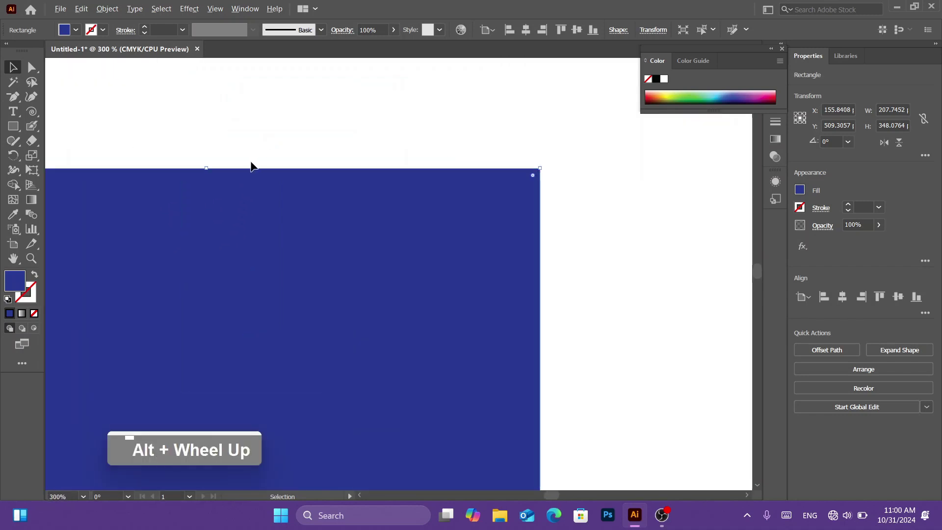
pyautogui.keyDown('alt'); pyautogui.scroll(-3, 217, 176); pyautogui.keyUp('alt')
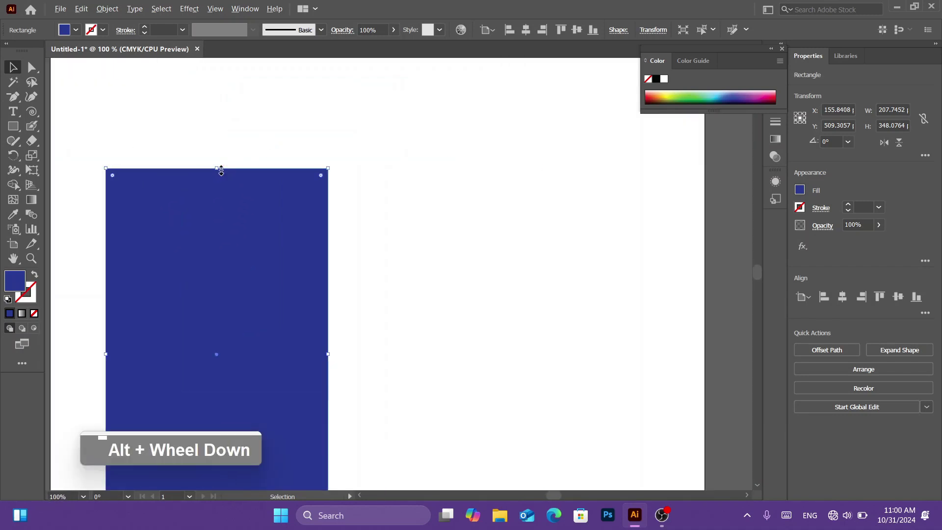
pyautogui.keyDown('alt'); pyautogui.scroll(-3, 221, 170); pyautogui.keyUp('alt')
pyautogui.keyDown('alt'); pyautogui.scroll(2, 186, 186); pyautogui.keyUp('alt')
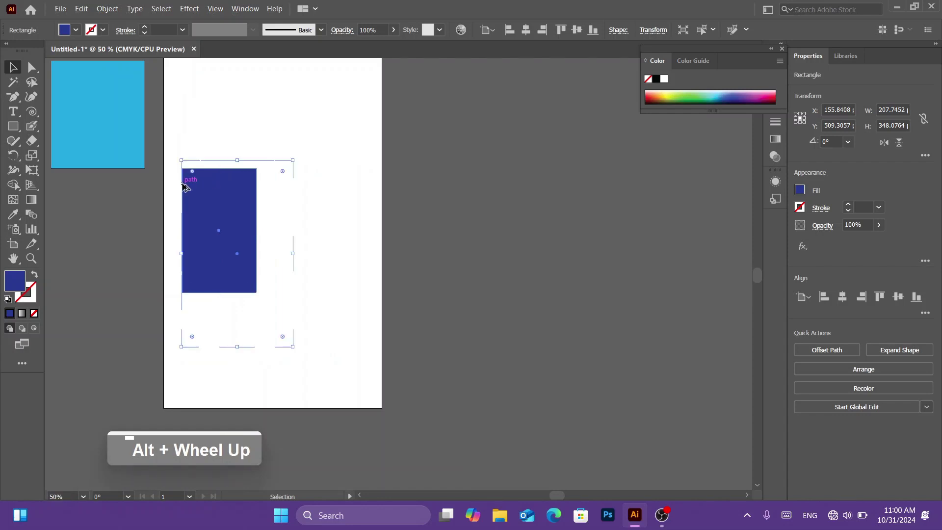
pyautogui.keyDown('alt'); pyautogui.scroll(-2, 186, 186); pyautogui.keyUp('alt')
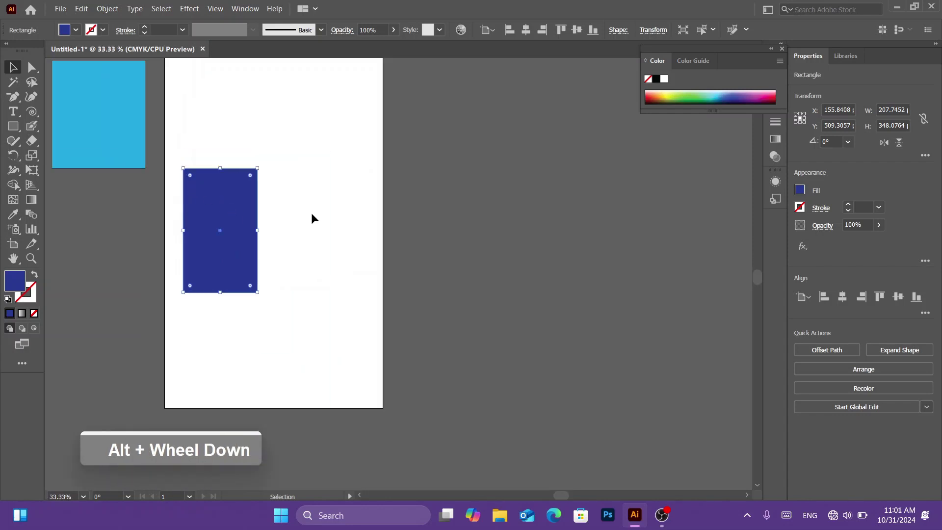
# Look over the artboard and both rectangles by panning the view vertically and horizontally.
pyautogui.scroll(-3, 312, 211)
pyautogui.scroll(3, 312, 201)
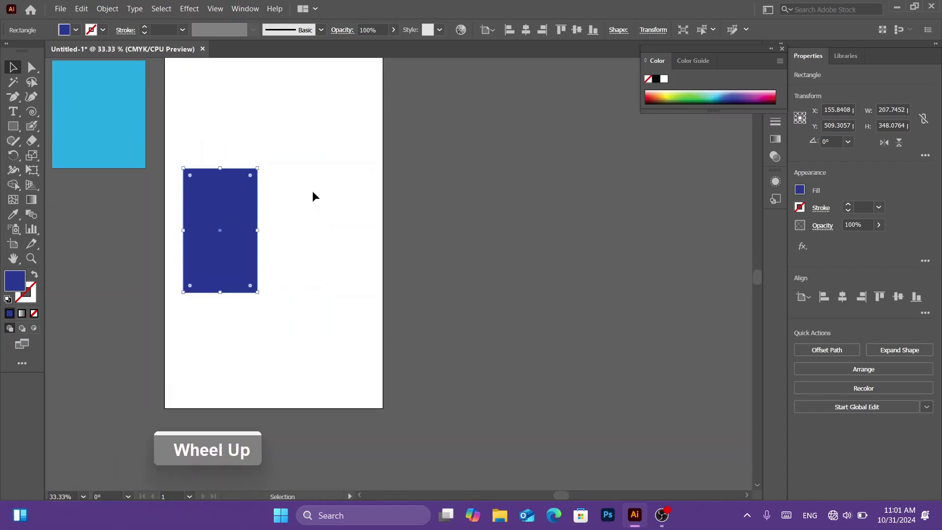
pyautogui.scroll(-6, 312, 197)
pyautogui.scroll(9, 313, 185)
pyautogui.scroll(-8, 311, 211)
pyautogui.scroll(6, 295, 170)
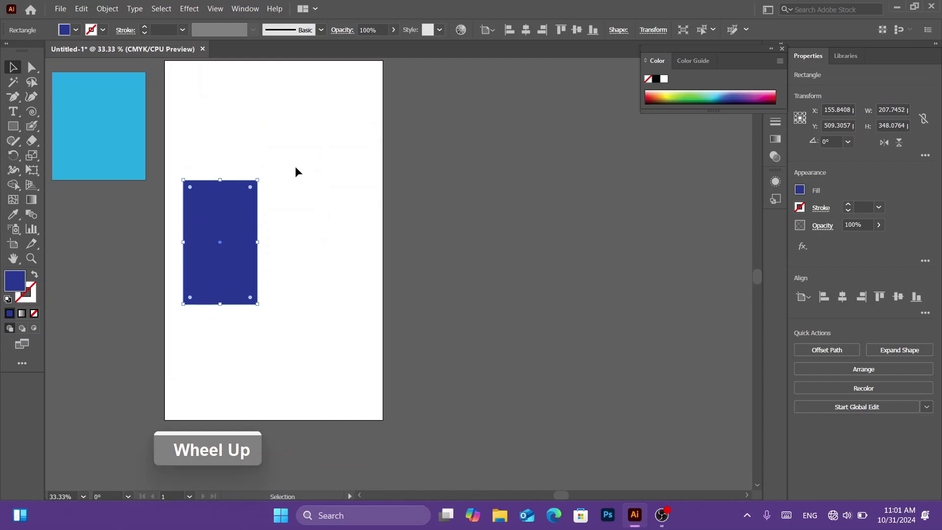
pyautogui.keyDown('ctrl'); pyautogui.hscroll(-3, 346, 245); pyautogui.keyUp('ctrl')
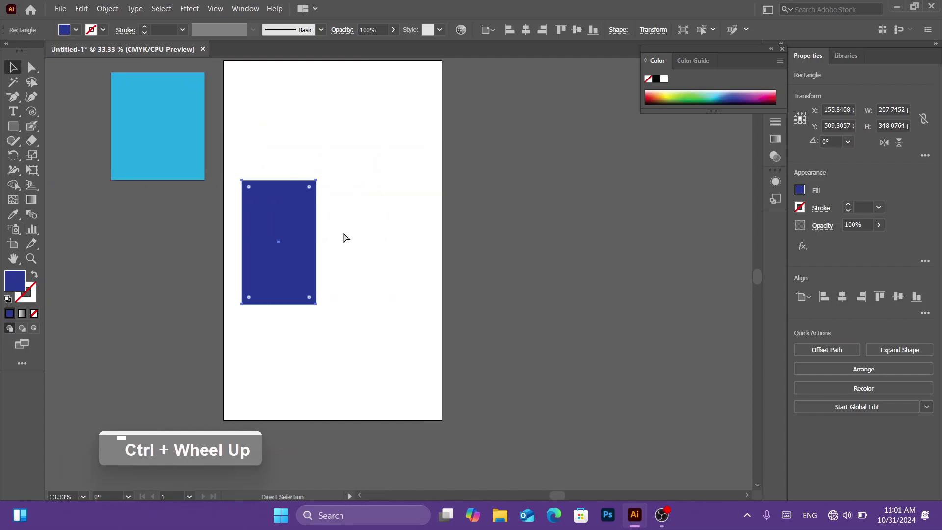
pyautogui.hscroll(6, 344, 233)
pyautogui.hscroll(-20, 343, 233)
pyautogui.hscroll(11, 343, 232)
pyautogui.hscroll(-8, 343, 274)
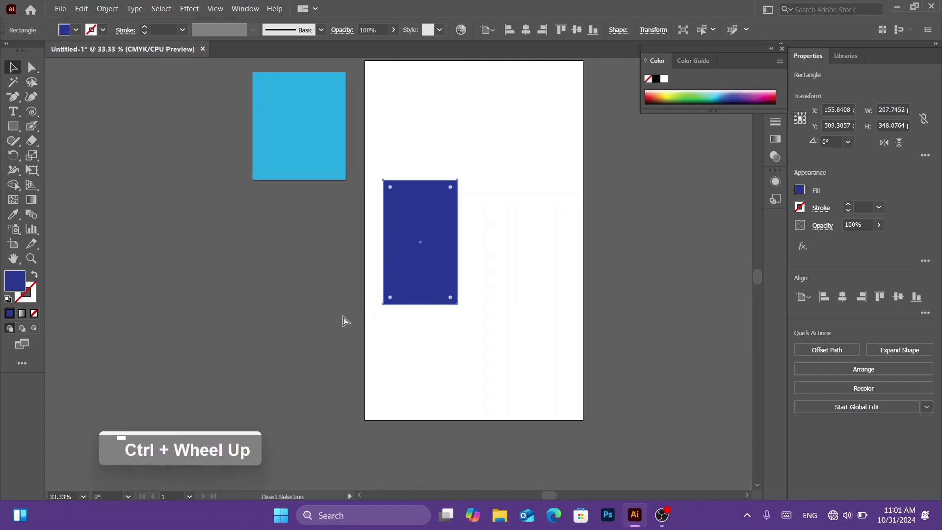
pyautogui.hscroll(9, 343, 317)
pyautogui.hscroll(-5, 344, 318)
pyautogui.hscroll(6, 343, 318)
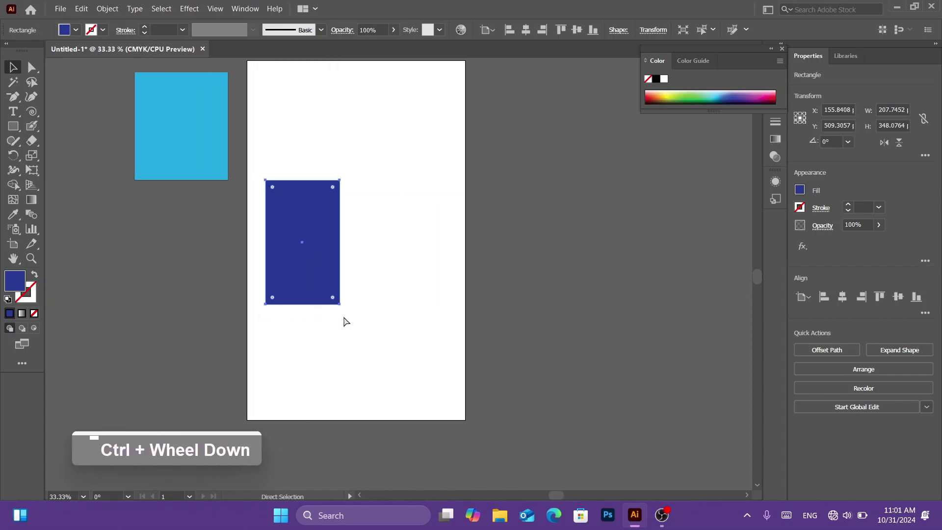
# Move the dark blue rectangle across the artboard and off its right side, and deselect it.
pyautogui.click(432, 328)
pyautogui.click(300, 250)
pyautogui.moveTo(298, 231); pyautogui.dragTo(423, 208)
pyautogui.scroll(2, 440, 153)
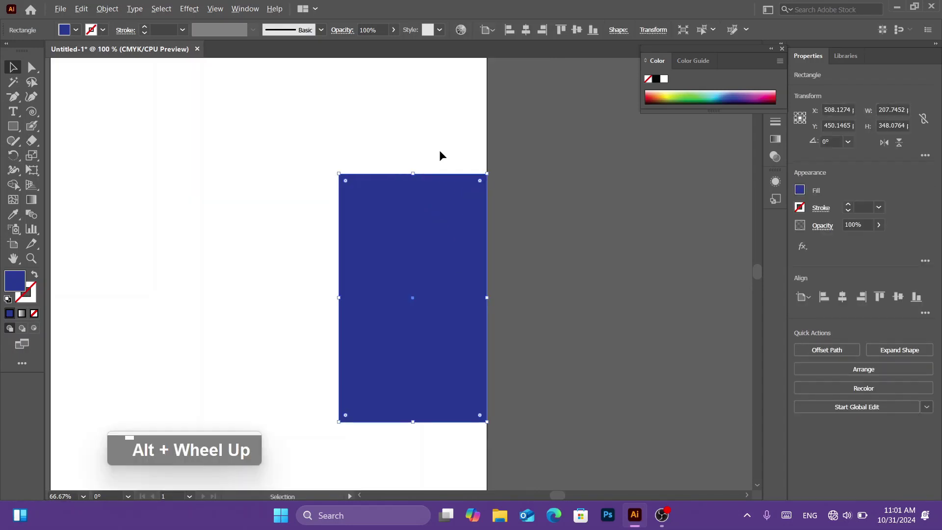
pyautogui.scroll(4, 439, 152)
pyautogui.scroll(-5, 387, 195)
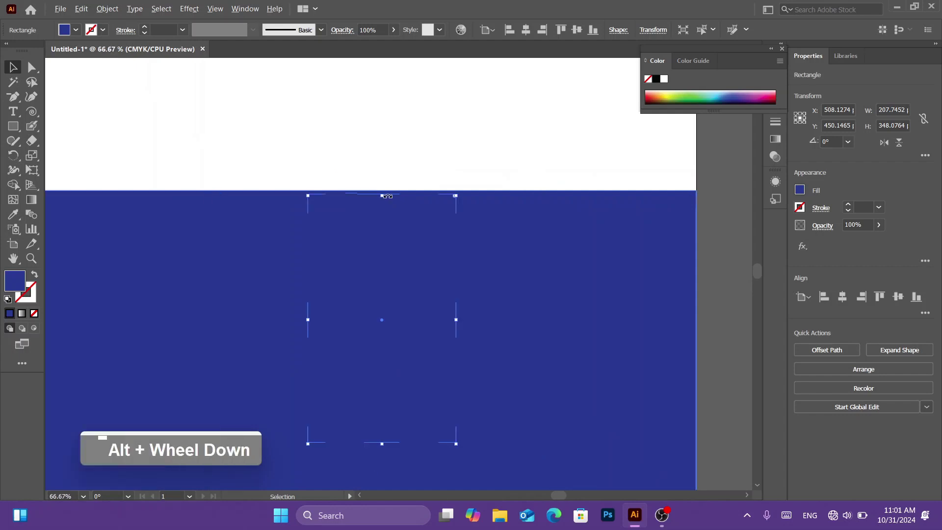
pyautogui.moveTo(383, 242); pyautogui.dragTo(534, 183)
pyautogui.click(261, 270)
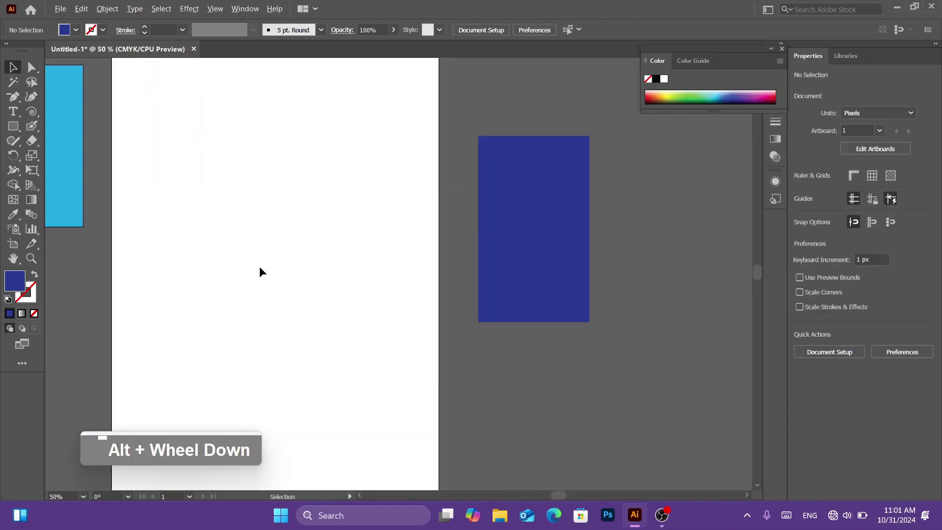
# Move the light blue rectangle onto the artboard, to about X 314 px, Y 324 px.
pyautogui.scroll(-2, 260, 267)
pyautogui.scroll(2, 182, 235)
pyautogui.scroll(5, 173, 234)
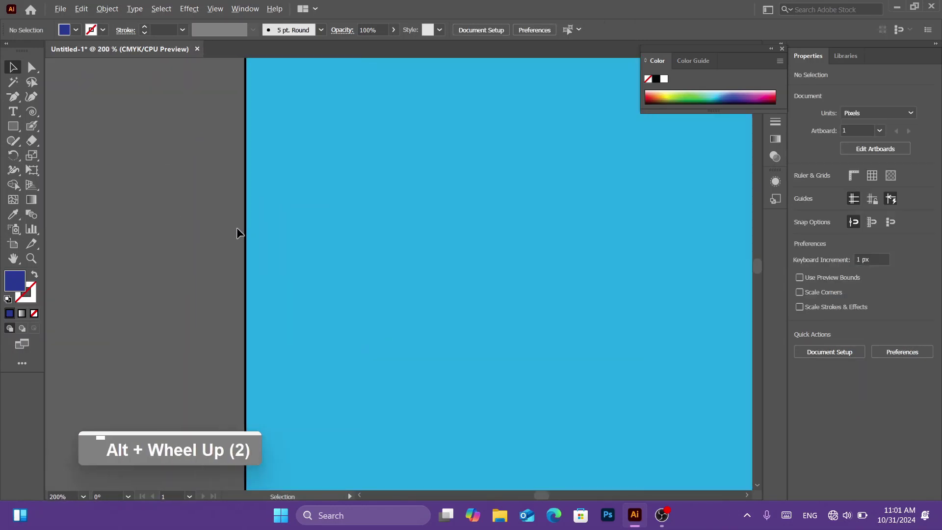
pyautogui.click(300, 247)
pyautogui.scroll(2, 234, 246)
pyautogui.scroll(1, 265, 247)
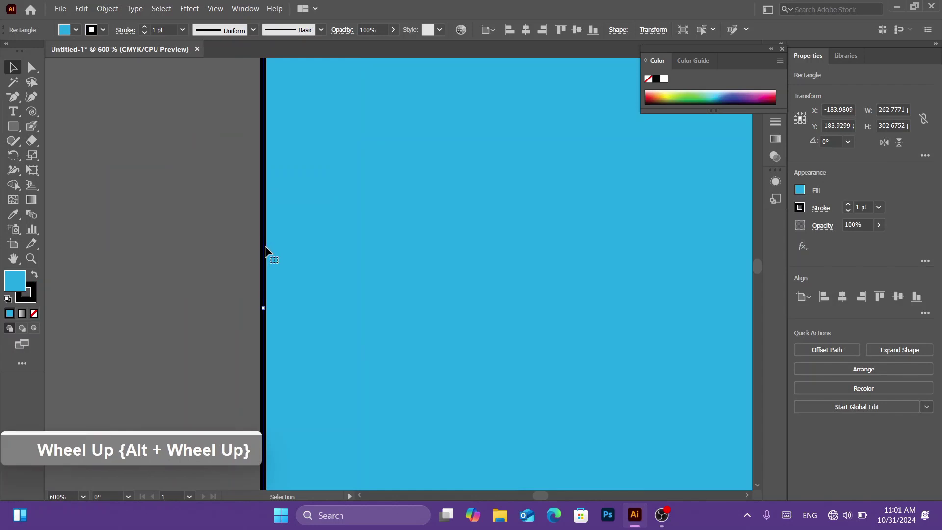
pyautogui.scroll(-7, 256, 252)
pyautogui.click(426, 242)
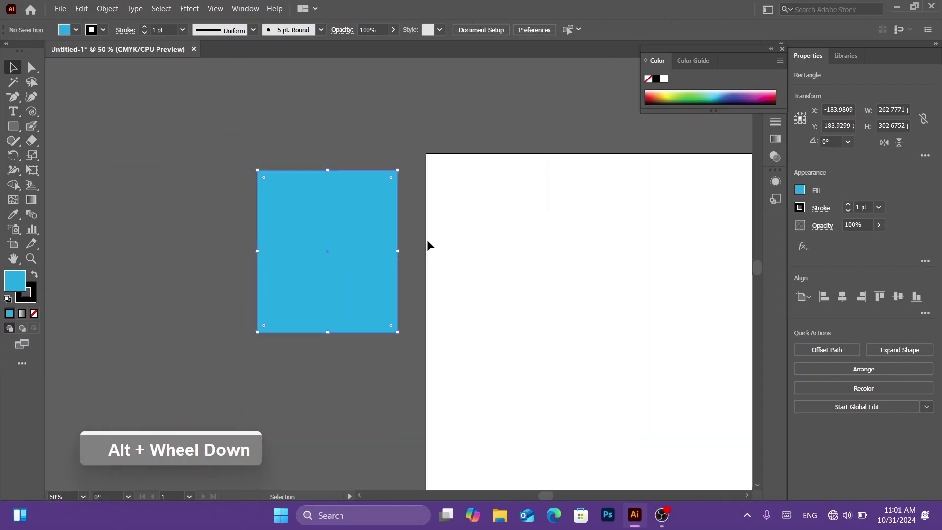
pyautogui.scroll(-3, 536, 317)
pyautogui.scroll(2, 536, 316)
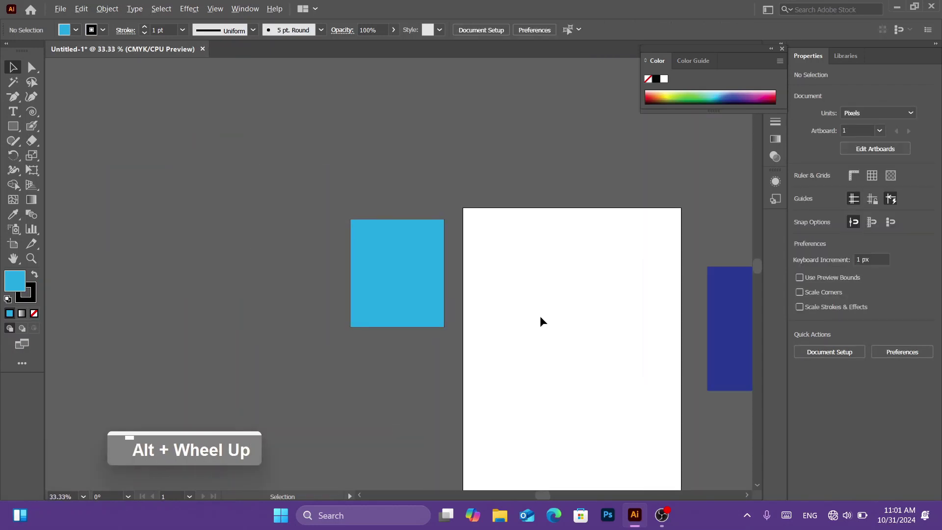
pyautogui.moveTo(395, 307); pyautogui.dragTo(572, 356)
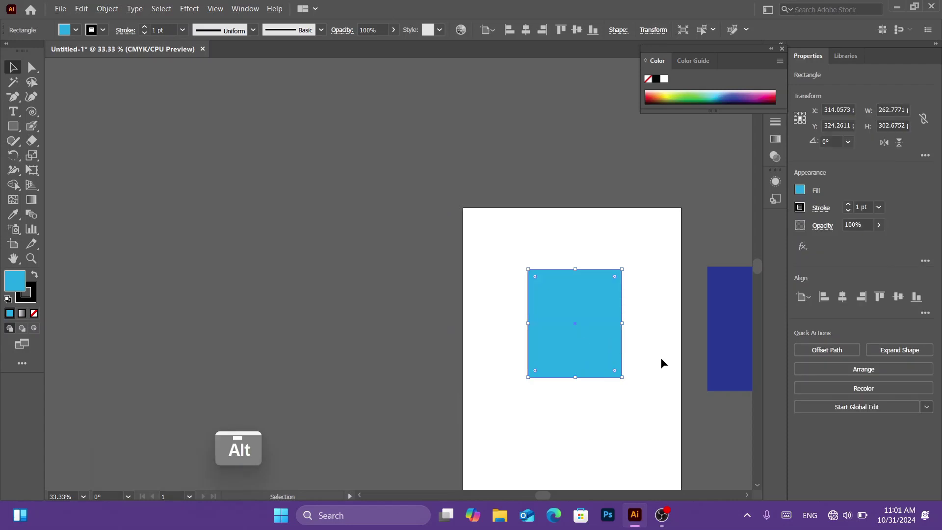
# Look around the artboard from the light blue rectangle down to the lower-left corner with the Hand tool.
pyautogui.hscroll(-2, 657, 377)
pyautogui.hscroll(5, 658, 376)
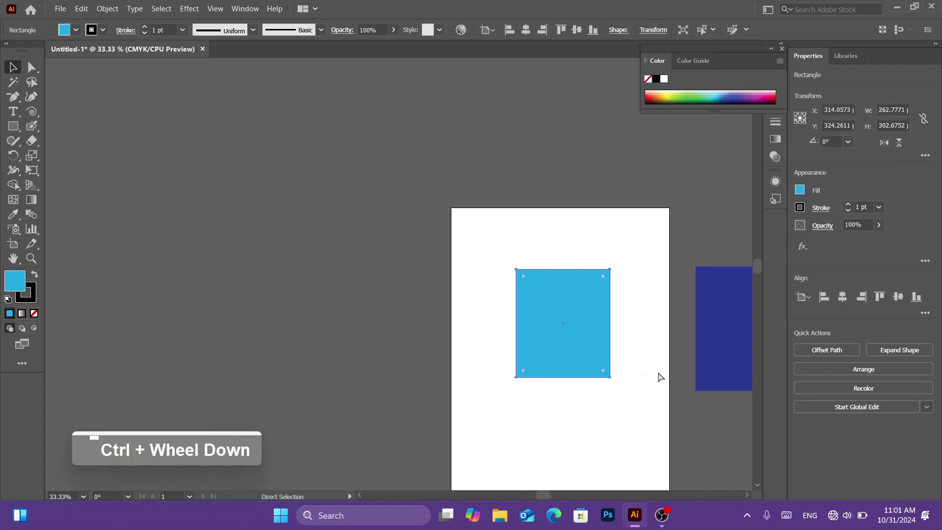
pyautogui.hscroll(2, 658, 373)
pyautogui.scroll(3, 514, 344)
pyautogui.scroll(-1, 520, 340)
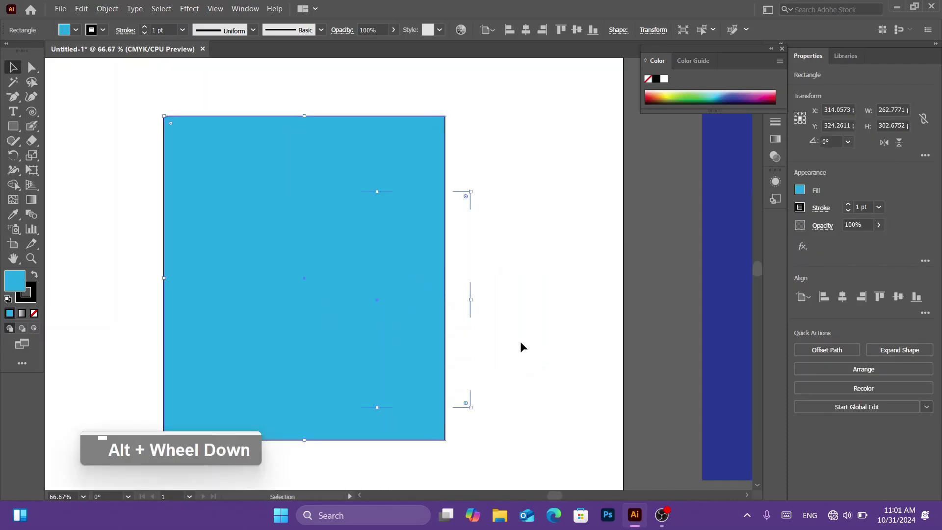
pyautogui.press('h')
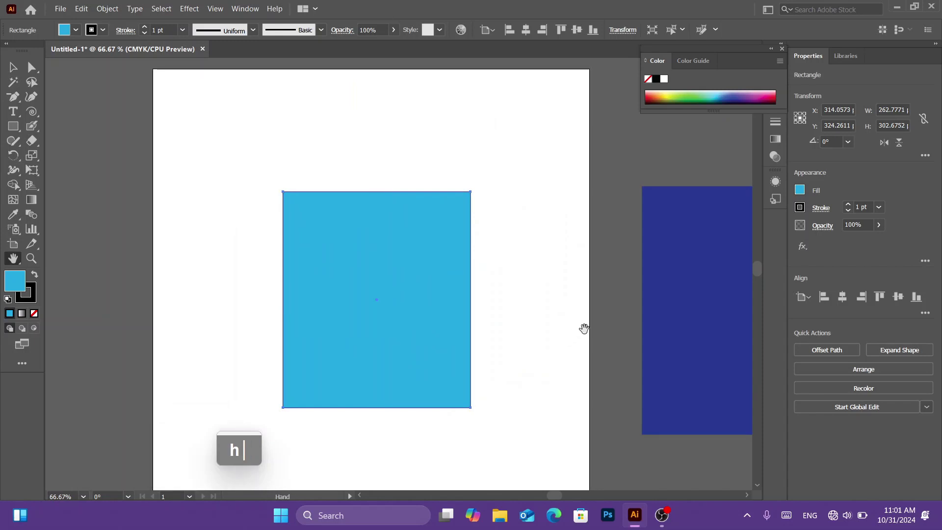
pyautogui.moveTo(584, 327); pyautogui.dragTo(561, 99)
pyautogui.moveTo(452, 317); pyautogui.dragTo(670, 330)
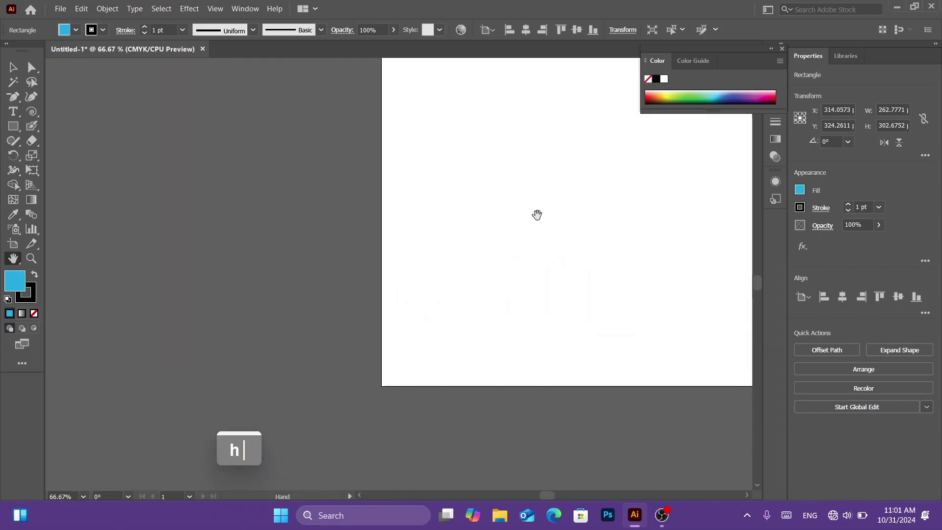
# Look around the artboard with the Hand tool, from its lower-left corner back to the light and dark blue rectangles.
pyautogui.moveTo(530, 214); pyautogui.dragTo(390, 433)
pyautogui.moveTo(341, 228); pyautogui.dragTo(391, 385)
pyautogui.moveTo(440, 82); pyautogui.dragTo(414, 263)
pyautogui.moveTo(509, 334); pyautogui.dragTo(344, 256)
pyautogui.moveTo(369, 288); pyautogui.dragTo(292, 174)
pyautogui.moveTo(484, 348); pyautogui.dragTo(474, 266)
pyautogui.moveTo(444, 311); pyautogui.dragTo(457, 399)
pyautogui.moveTo(438, 345); pyautogui.dragTo(440, 358)
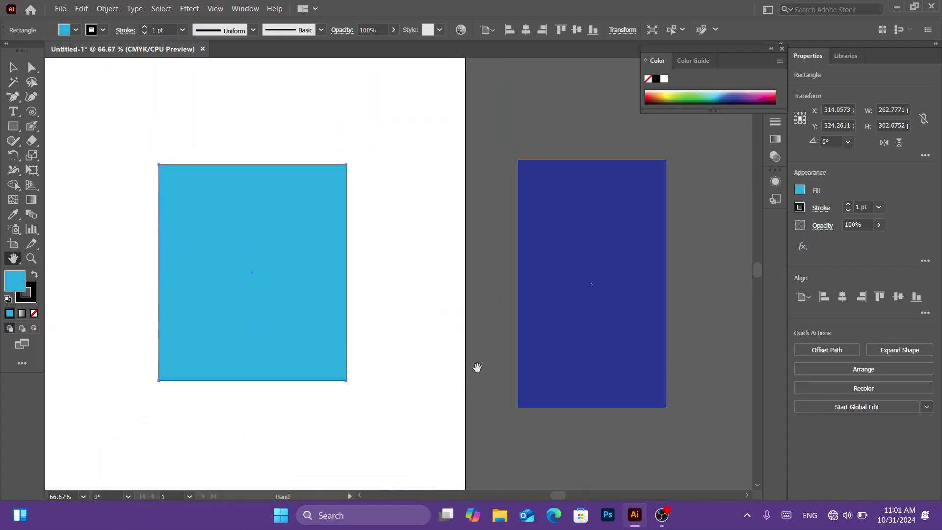
# Select the dark blue rectangle and the light blue rectangle one after the other, and clear the selection.
pyautogui.press('v')
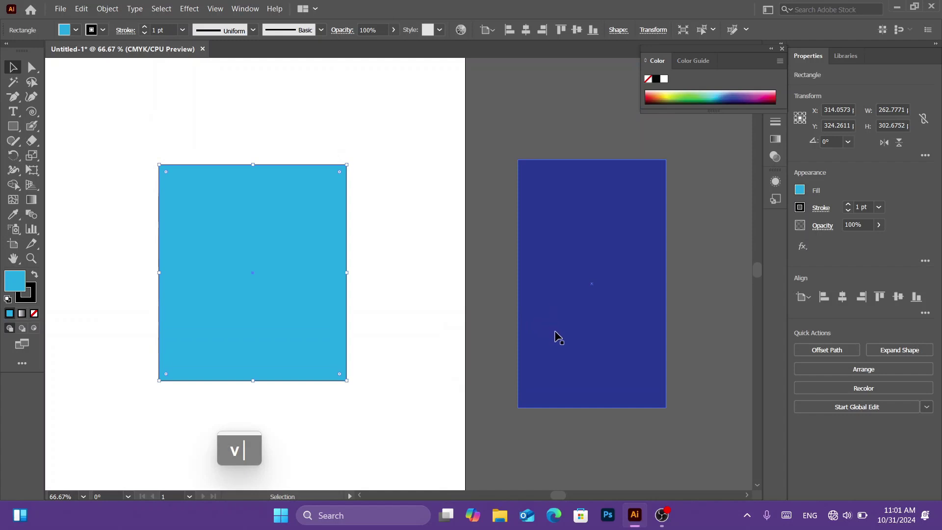
pyautogui.click(559, 310)
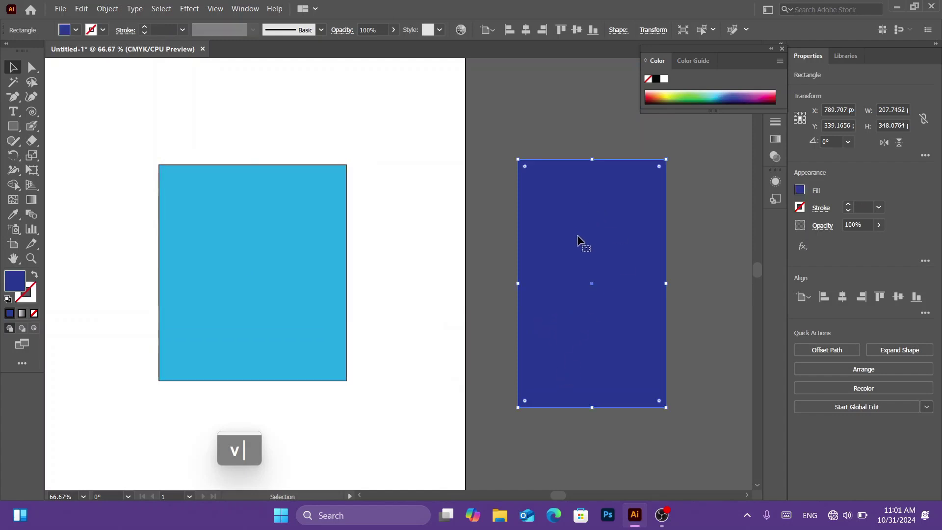
pyautogui.click(334, 317)
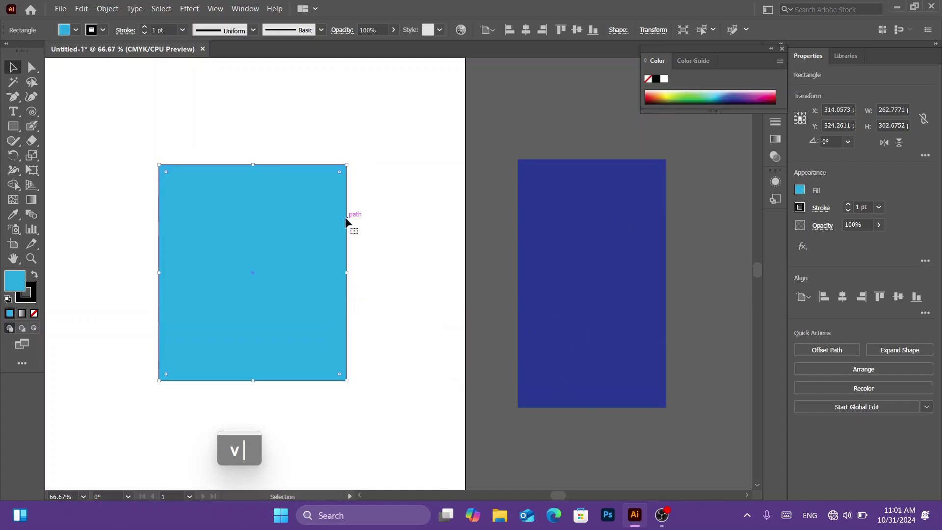
pyautogui.click(410, 299)
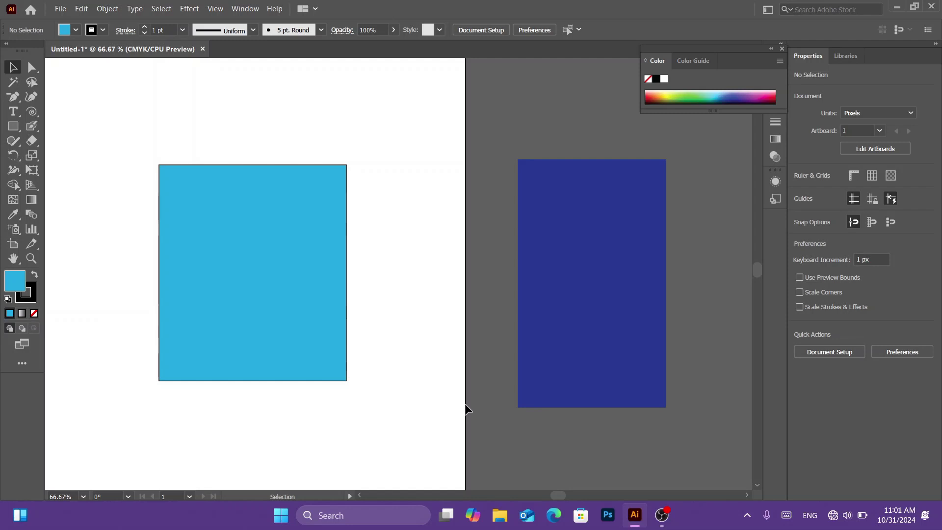
# Apply the dark blue rectangle's fill and stroke settings to the light blue rectangle with the Eyedropper tool, and deselect it.
pyautogui.press('i')
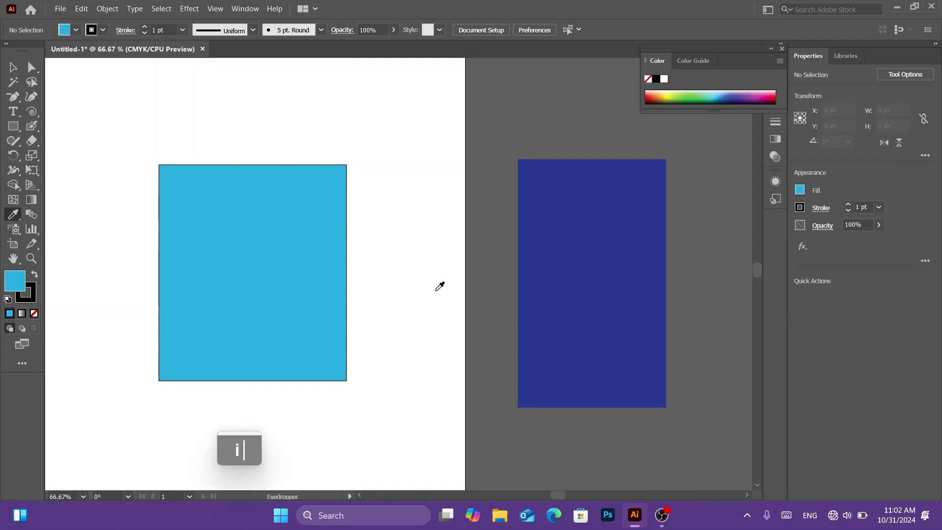
pyautogui.press('v')
pyautogui.click(279, 260)
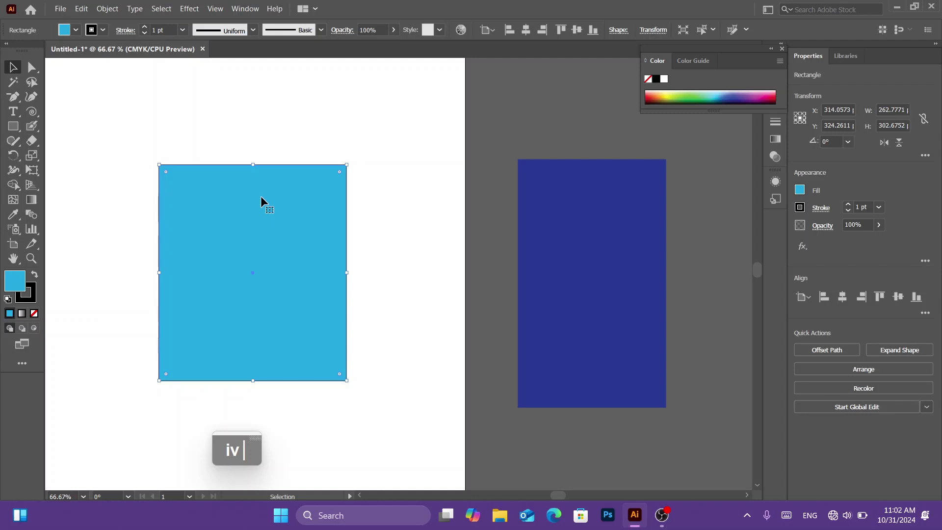
pyautogui.press('i')
pyautogui.click(562, 239)
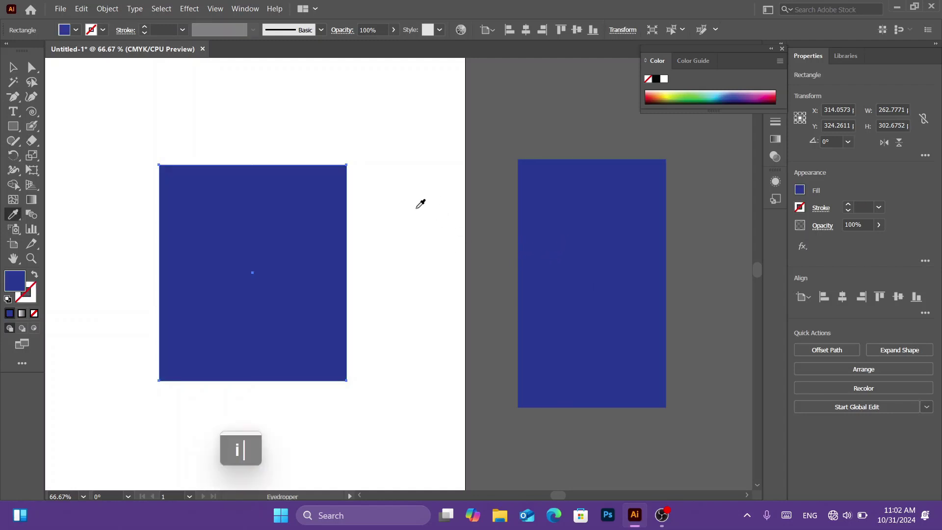
pyautogui.press('v')
pyautogui.click(408, 234)
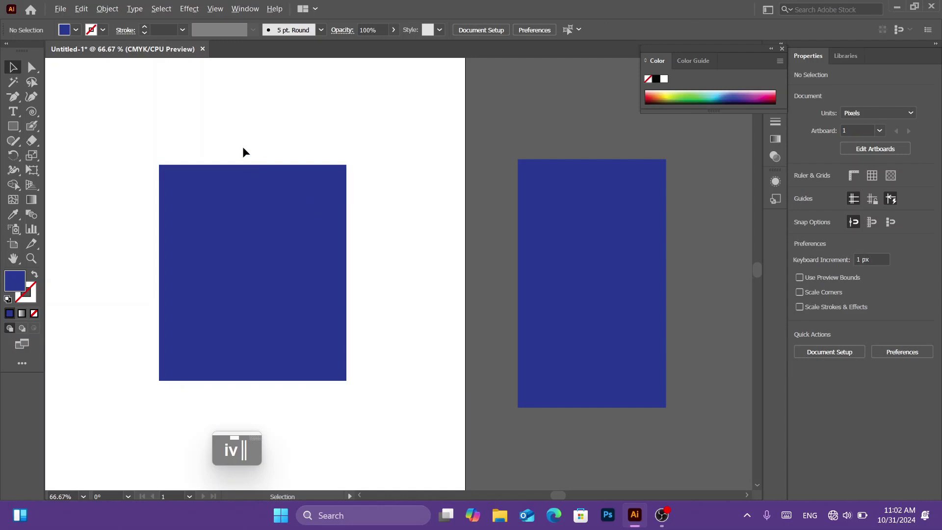
# Delete both dark blue rectangles, on and beside the artboard.
pyautogui.scroll(7, 243, 148)
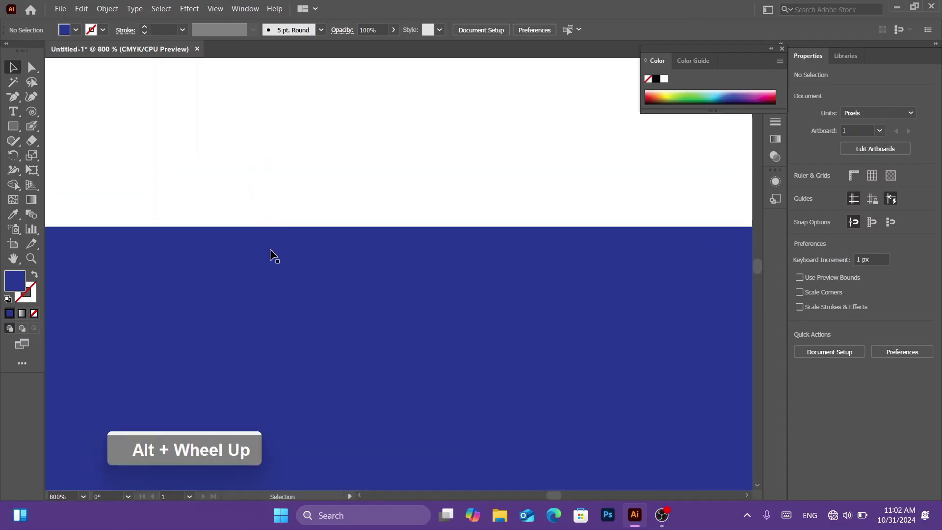
pyautogui.scroll(-8, 272, 255)
pyautogui.scroll(-2, 378, 300)
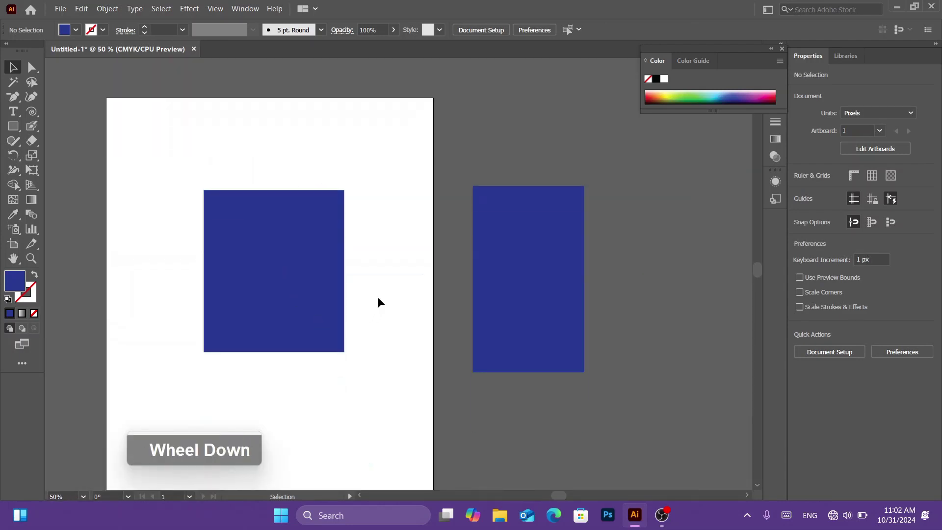
pyautogui.scroll(-3, 383, 293)
pyautogui.scroll(1, 407, 281)
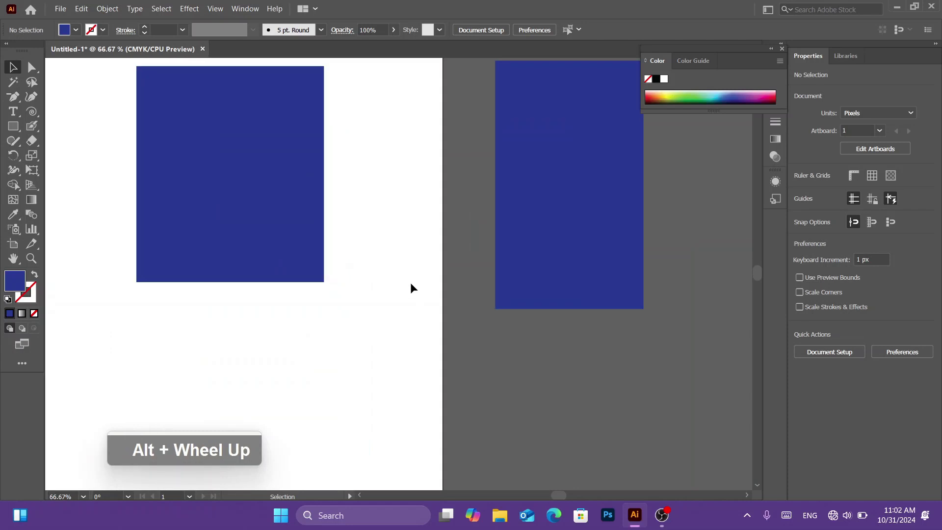
pyautogui.moveTo(583, 431); pyautogui.dragTo(339, 211)
pyautogui.press('BackSpace')
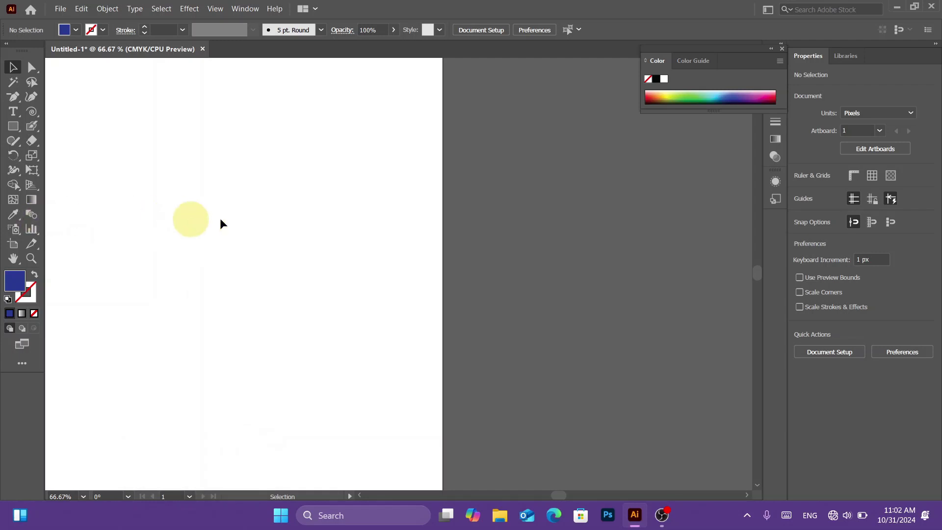
# Draw two dark blue circles one above the other near the artboard's right edge, about 101 px and 89 px in diameter.
pyautogui.scroll(1, 289, 204)
pyautogui.press('l')
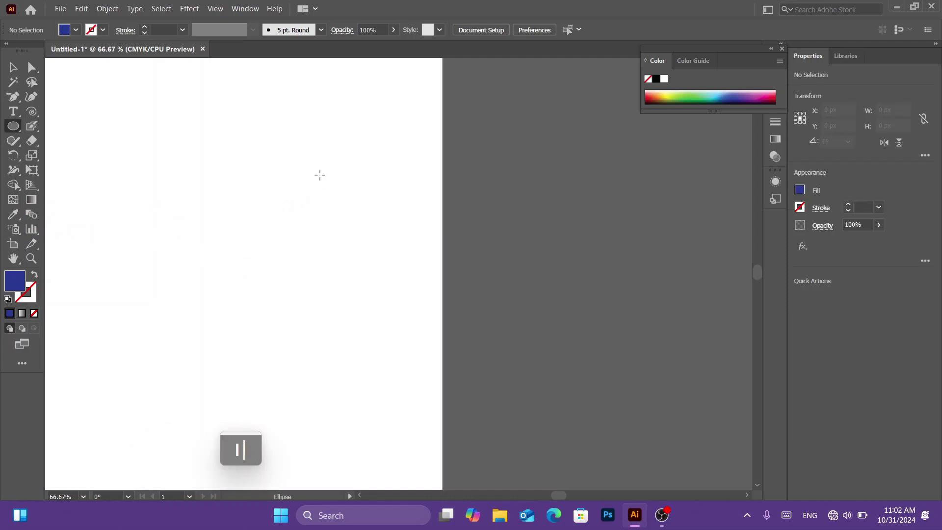
pyautogui.moveTo(321, 135); pyautogui.dragTo(394, 205)
pyautogui.scroll(-1, 403, 269)
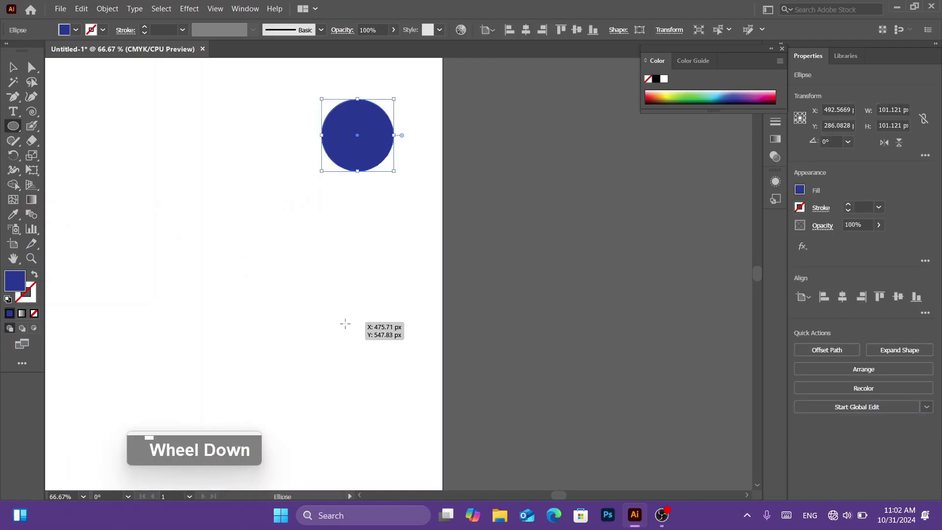
pyautogui.moveTo(327, 388); pyautogui.dragTo(389, 451)
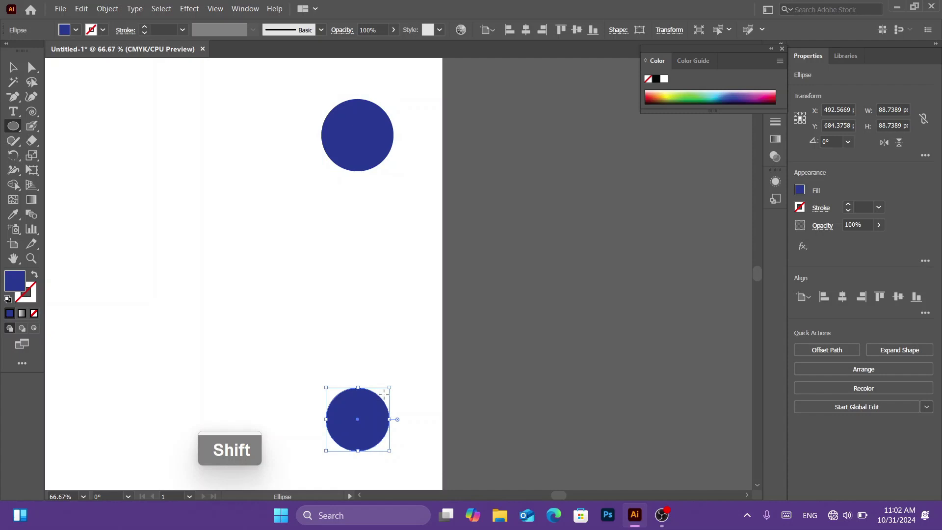
# Enlarge the lower circle proportionally to about 208 px, move it off the artboard to about X 731 px, Y 618 px, and deselect it.
pyautogui.press('v')
pyautogui.moveTo(391, 389); pyautogui.dragTo(483, 303)
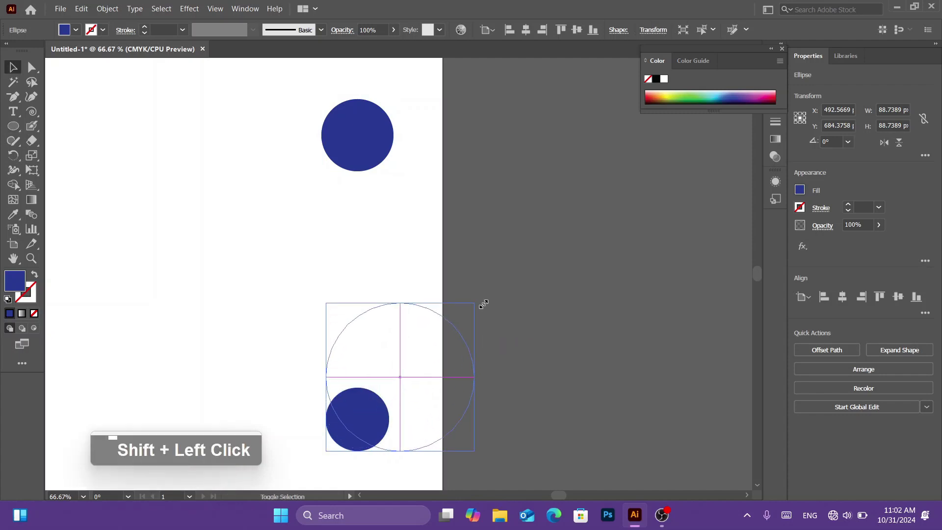
pyautogui.moveTo(424, 384); pyautogui.dragTo(550, 378)
pyautogui.click(517, 280)
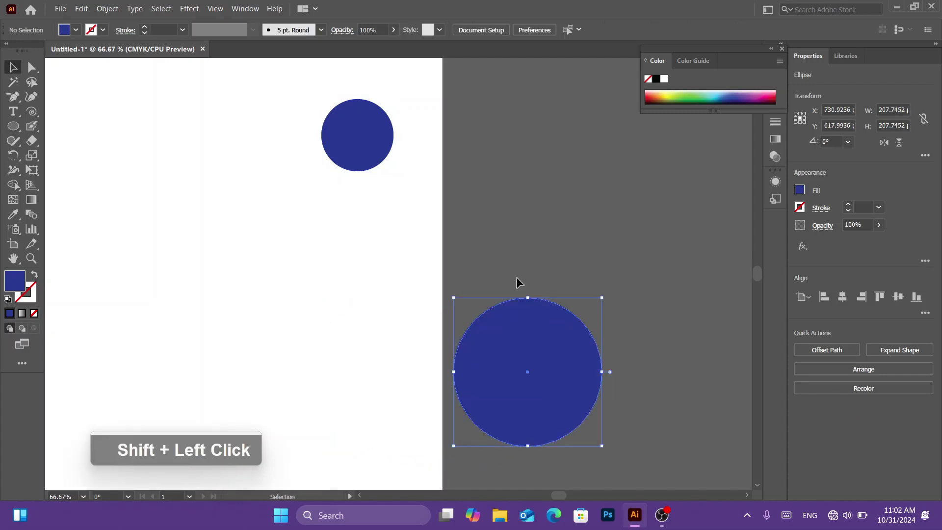
# Fill the large circle beside the artboard with the orange swatch and deselect it.
pyautogui.click(530, 361)
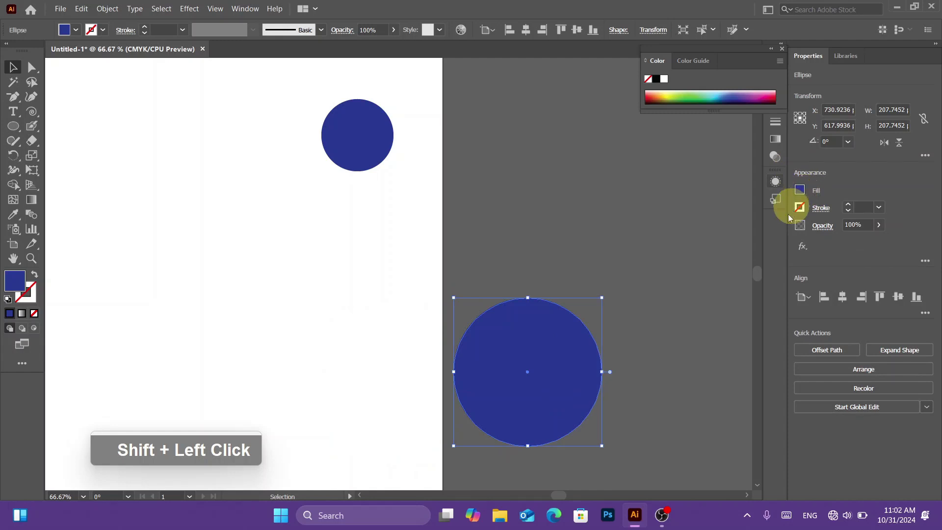
pyautogui.click(798, 194)
pyautogui.click(773, 234)
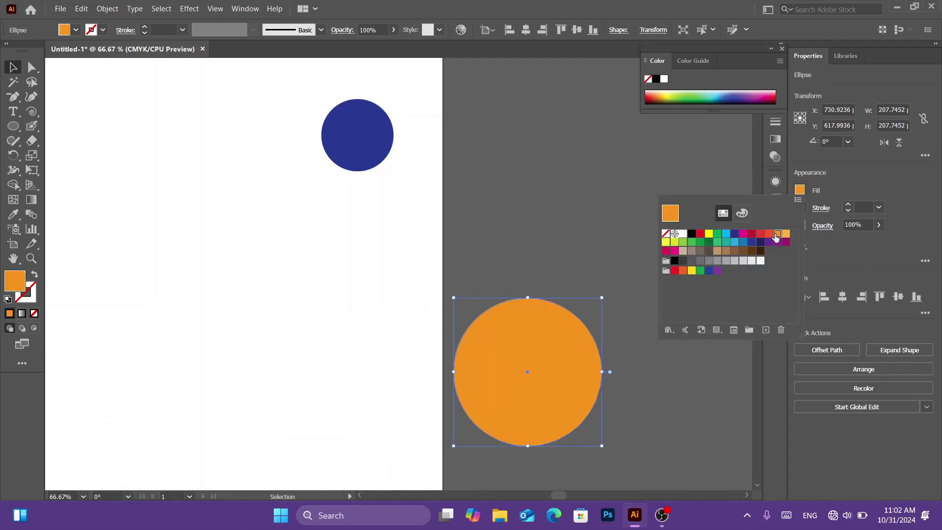
pyautogui.doubleClick(538, 180)
# Blend the small dark blue circle into the large orange circle with the Blend tool, and deselect the result.
pyautogui.moveTo(638, 371); pyautogui.dragTo(244, 90)
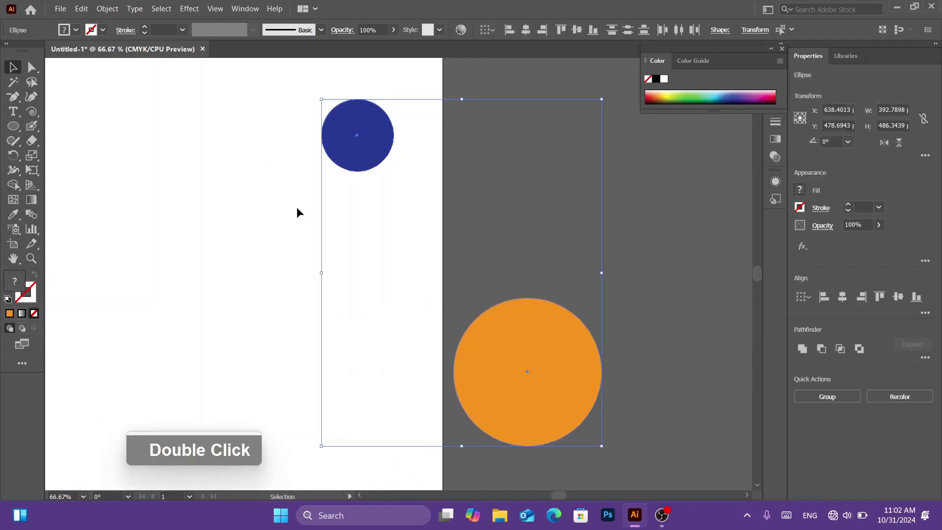
pyautogui.click(31, 215)
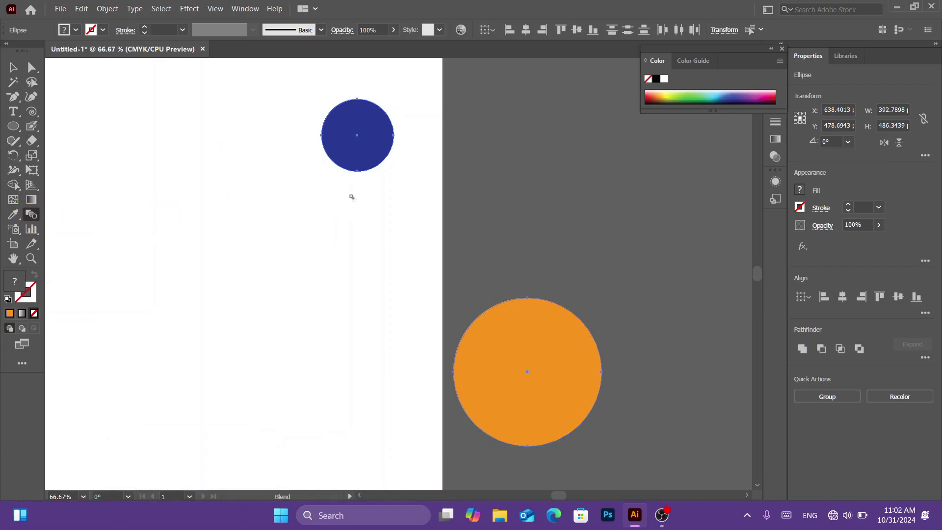
pyautogui.press('w')
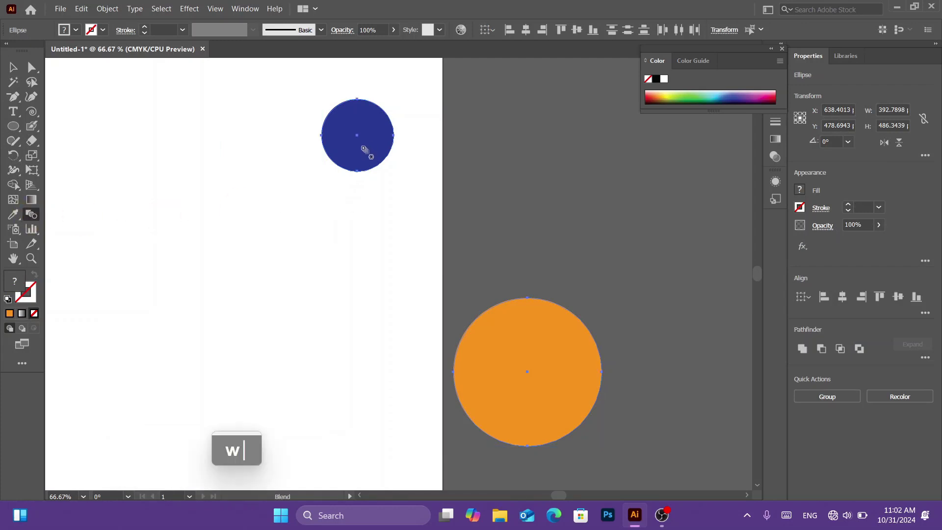
pyautogui.click(494, 354)
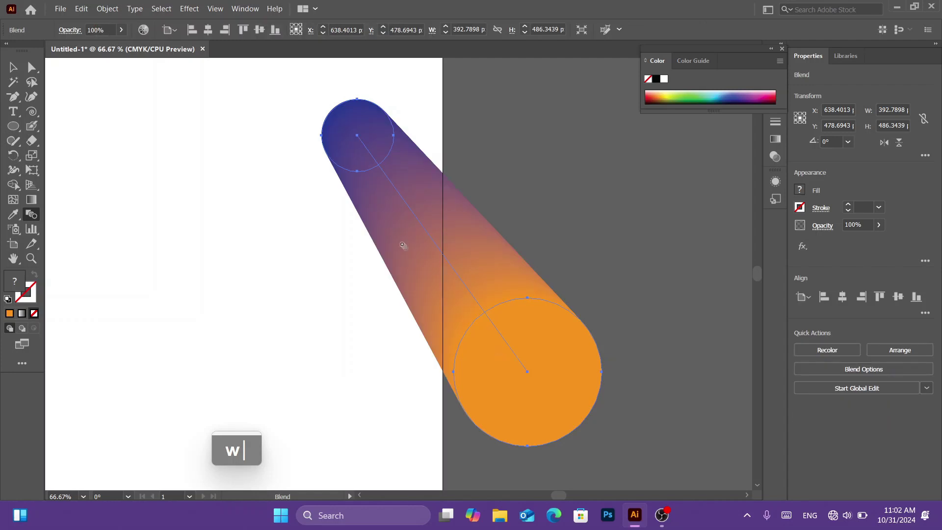
pyautogui.press('v')
pyautogui.click(651, 332)
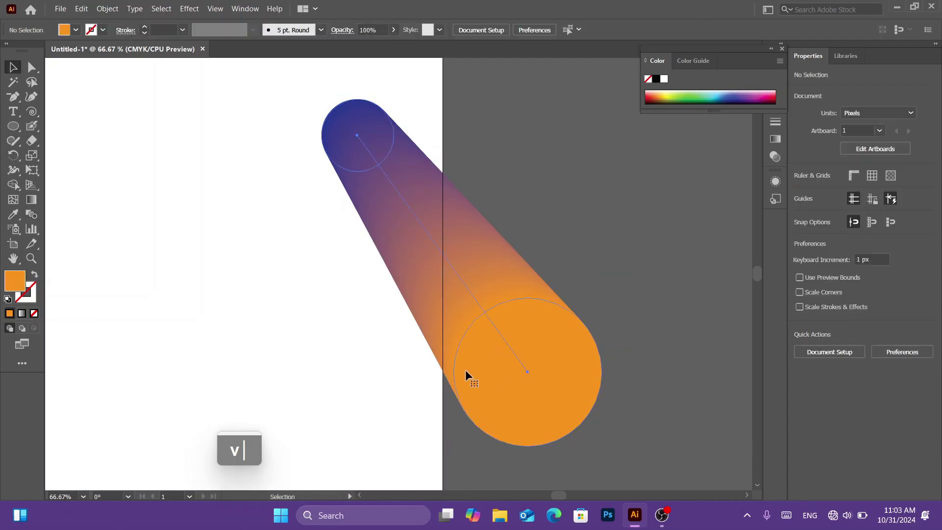
# Move the blended shape up and toward the artboard, to about X 553 px, Y 442 px.
pyautogui.moveTo(542, 379); pyautogui.dragTo(480, 353)
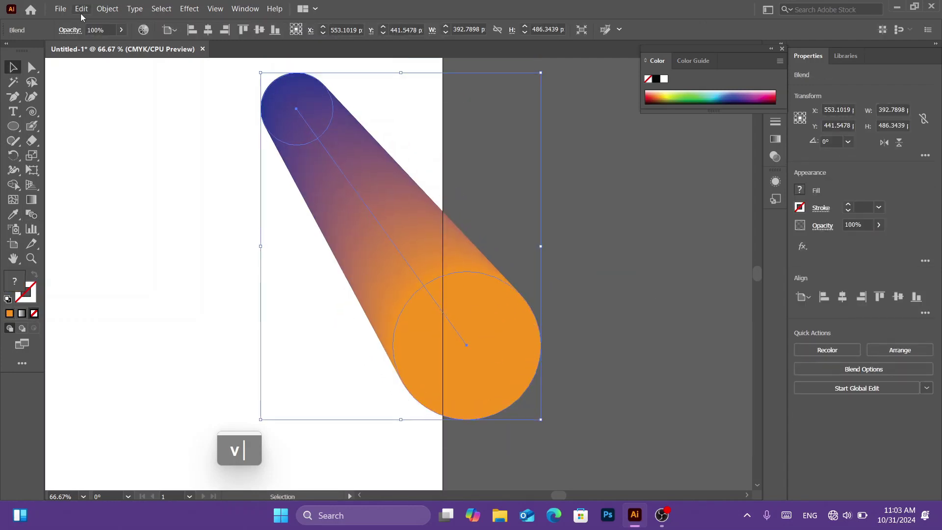
pyautogui.click(113, 10)
pyautogui.click(112, 11)
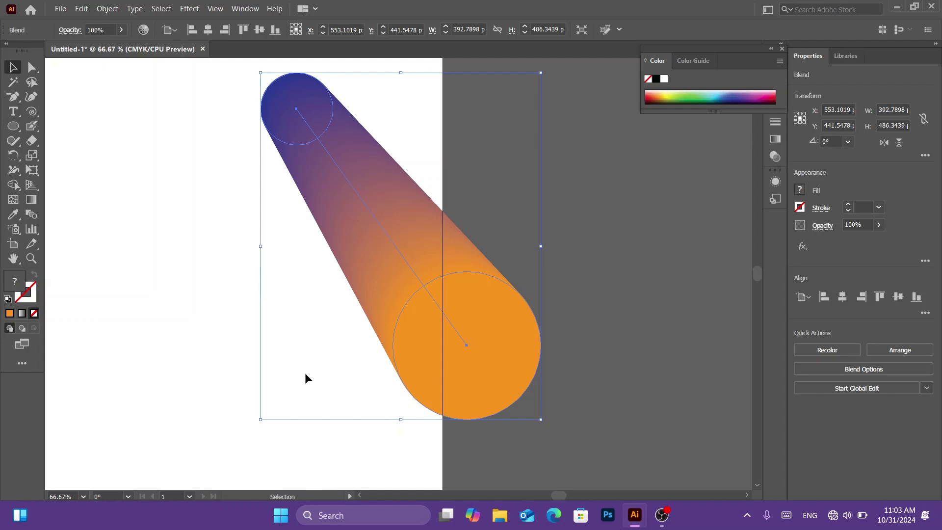
pyautogui.click(662, 515)
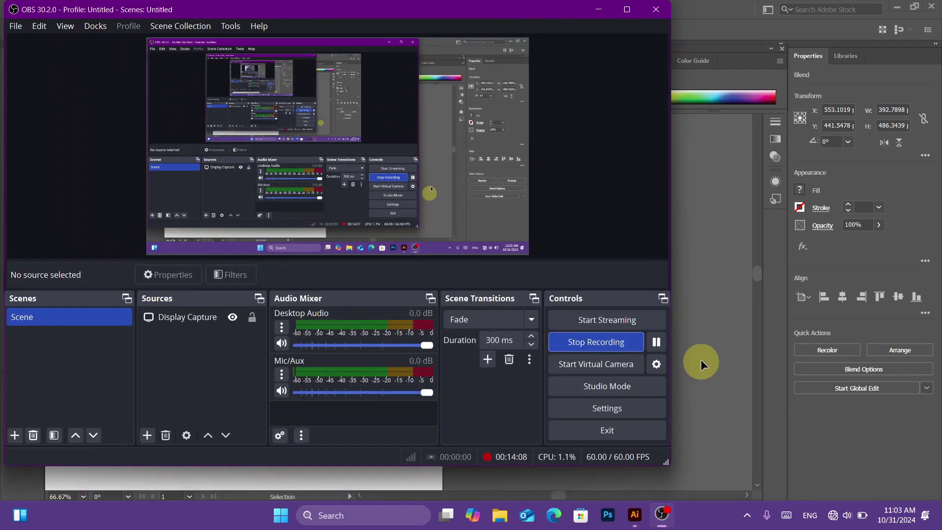